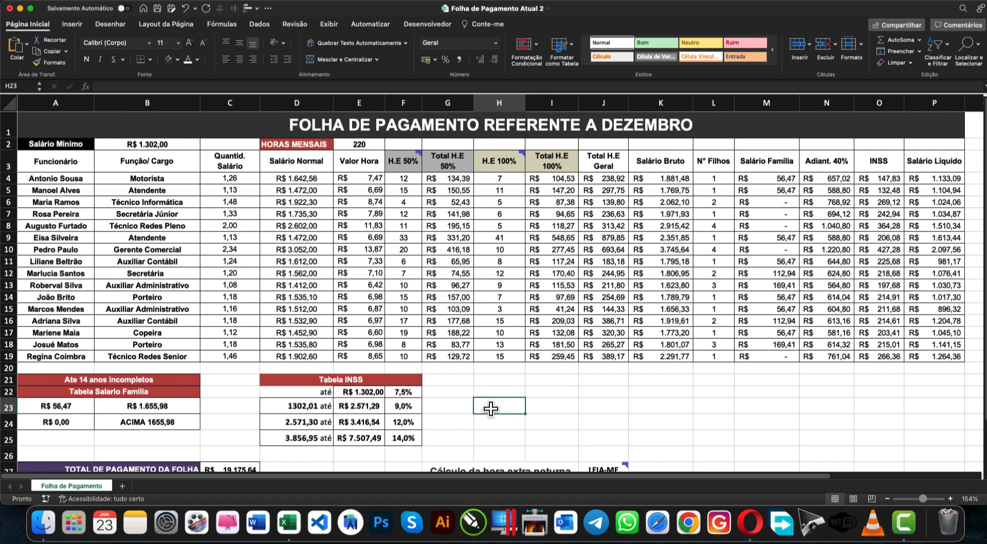
Review the monthly hours value, the H.E 50% and H.E 100% header cells, and the 100% overtime formula in I8.
click(365, 145)
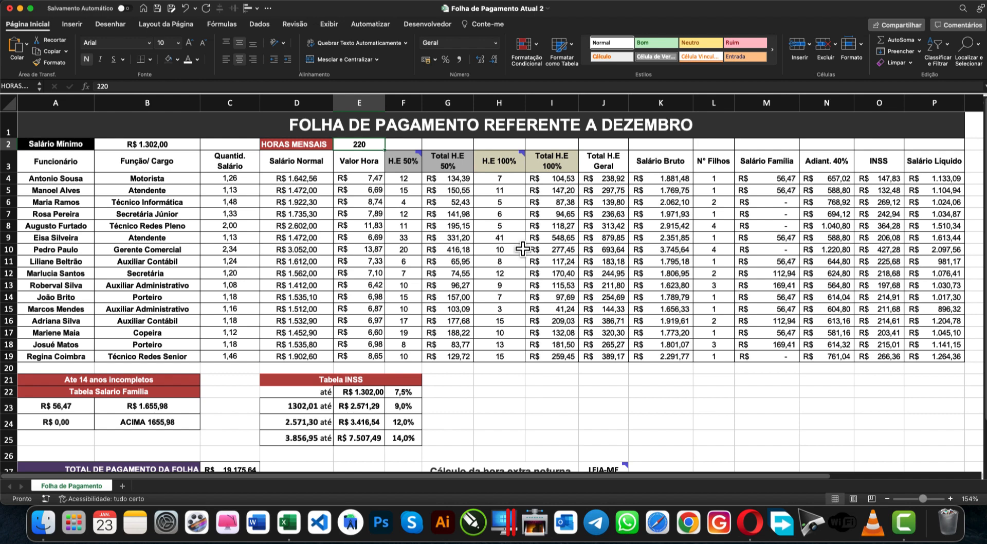
click(403, 161)
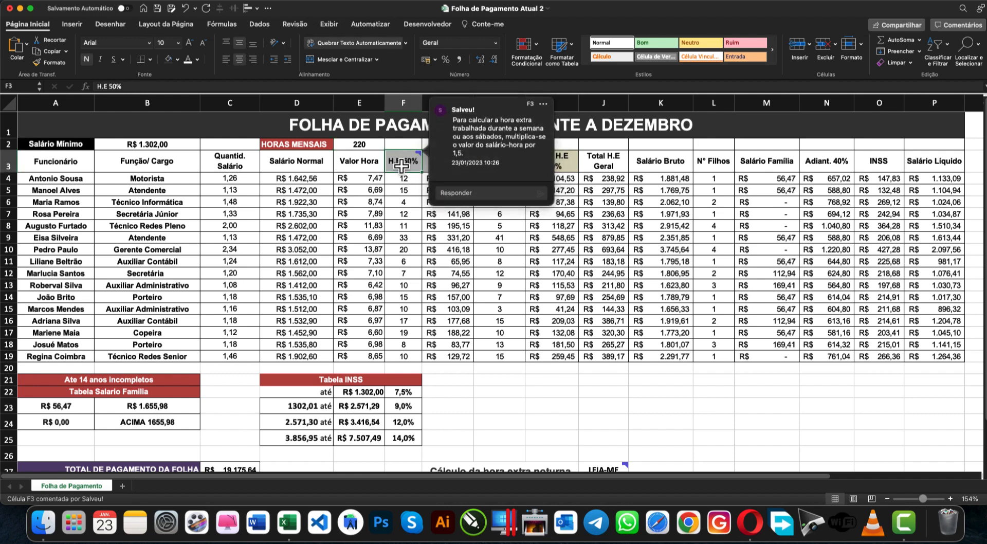
click(505, 163)
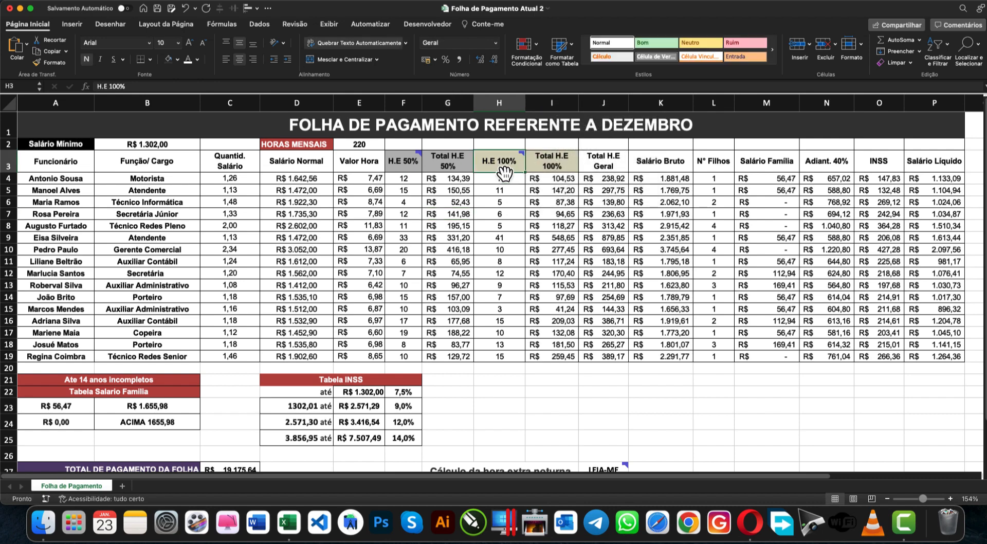
click(552, 226)
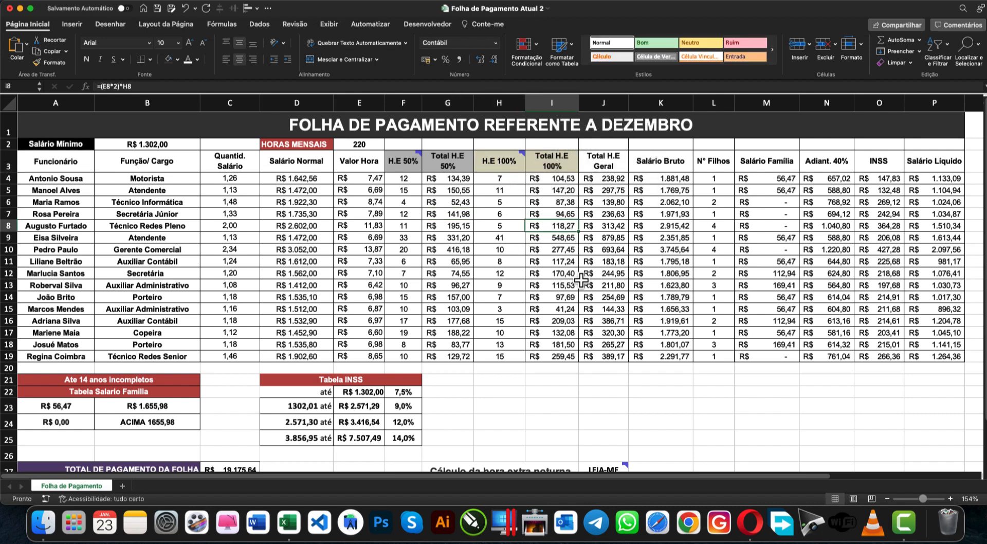
Read the whole LEIA-ME comment explaining the night overtime calculation in cell J27.
scroll(581, 279, down, 3)
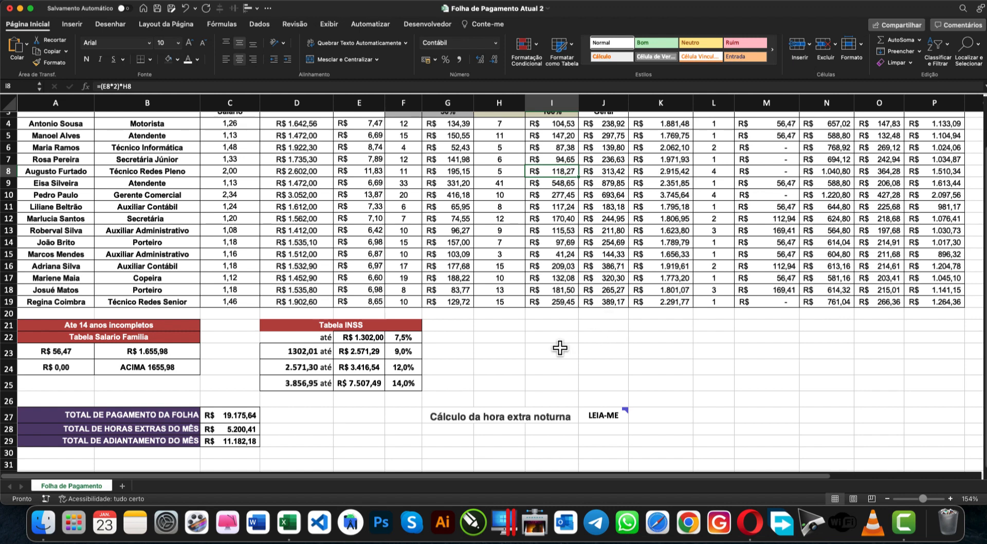
click(440, 419)
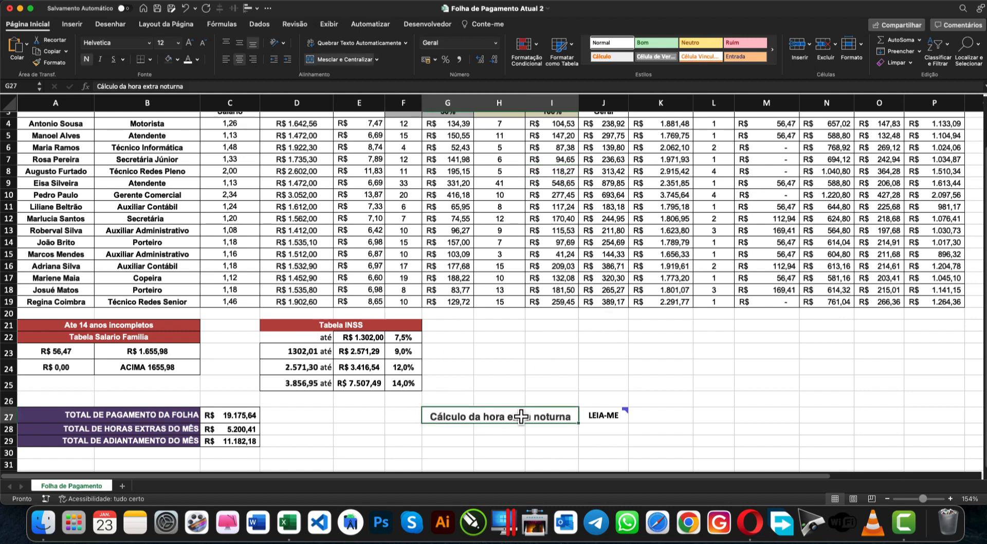
mouse_move(612, 417)
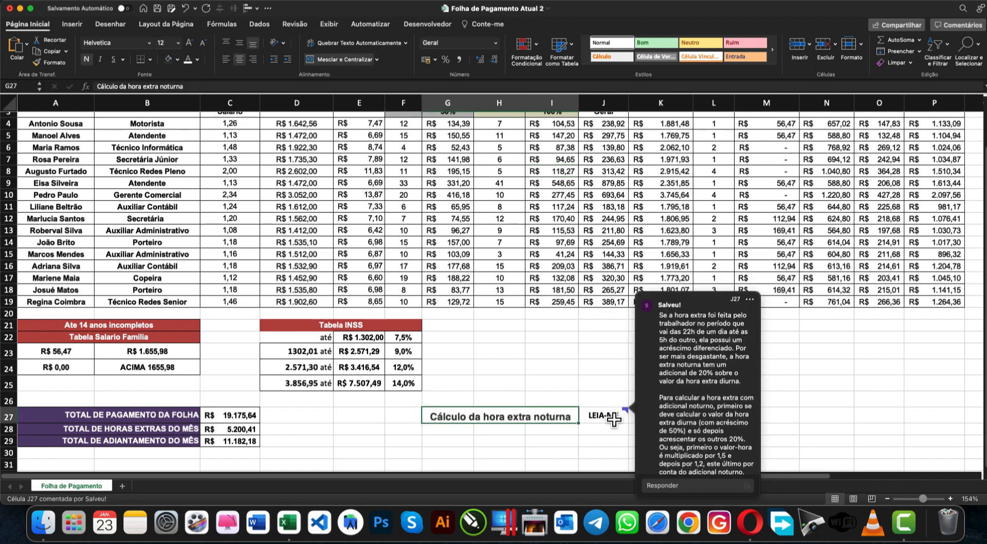
scroll(685, 348, down, 6)
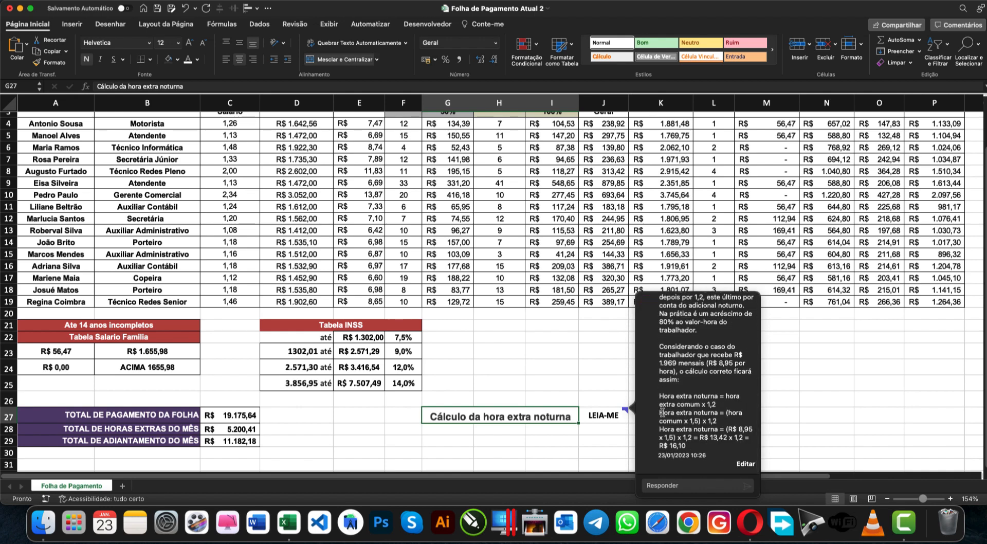
click(604, 414)
click(601, 366)
Check the 50% overtime hours in F4 and read the comments on the H.E 50% and H.E 100% headers.
scroll(555, 358, up, 3)
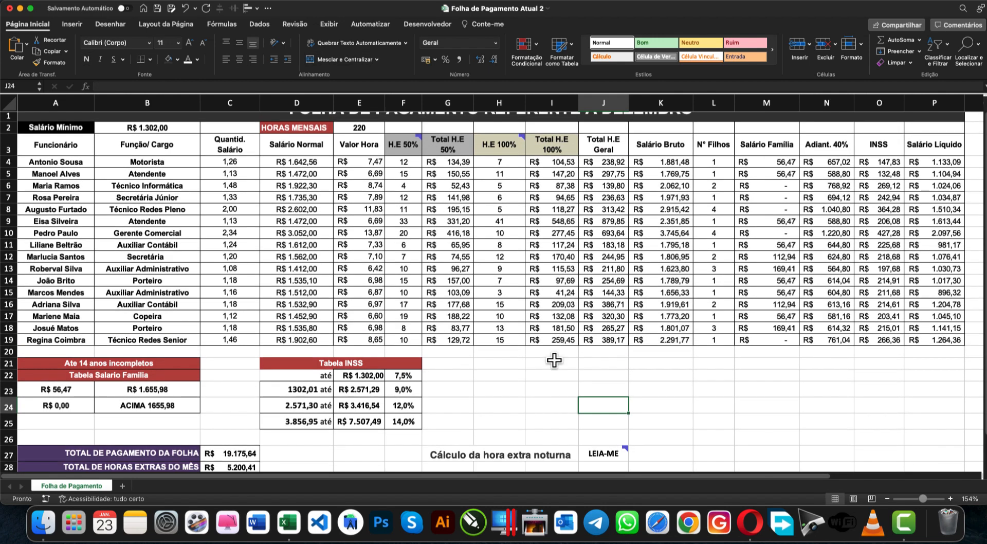
scroll(554, 360, up, 1)
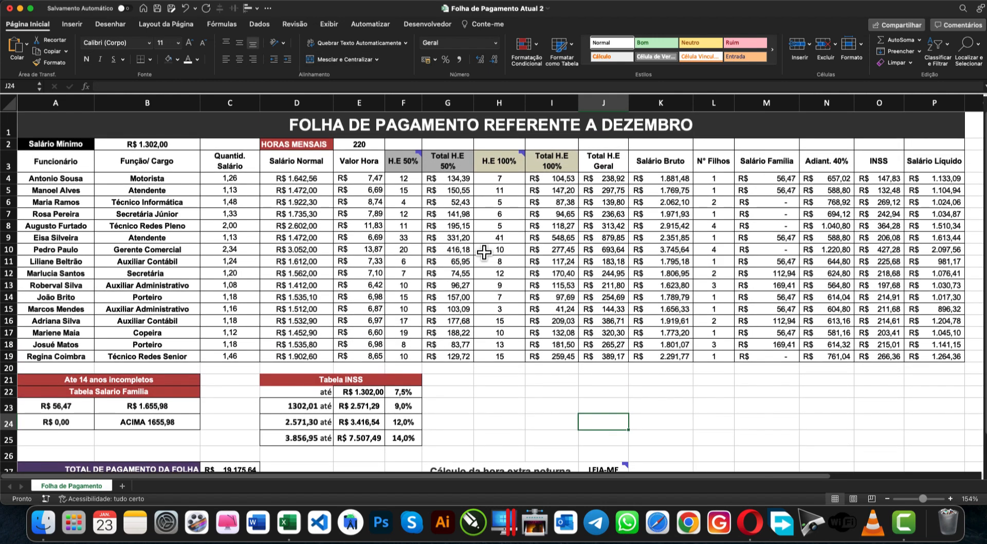
click(403, 177)
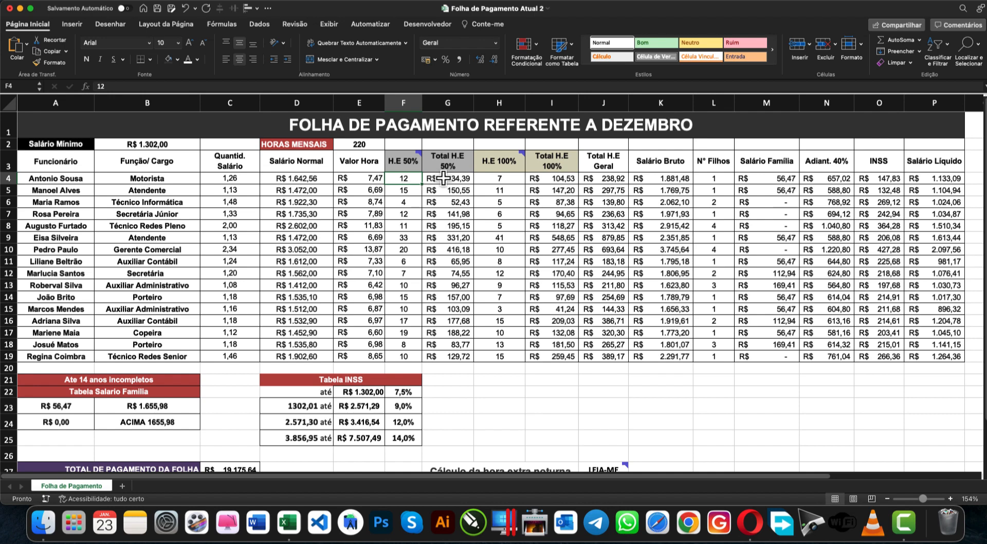
mouse_move(431, 157)
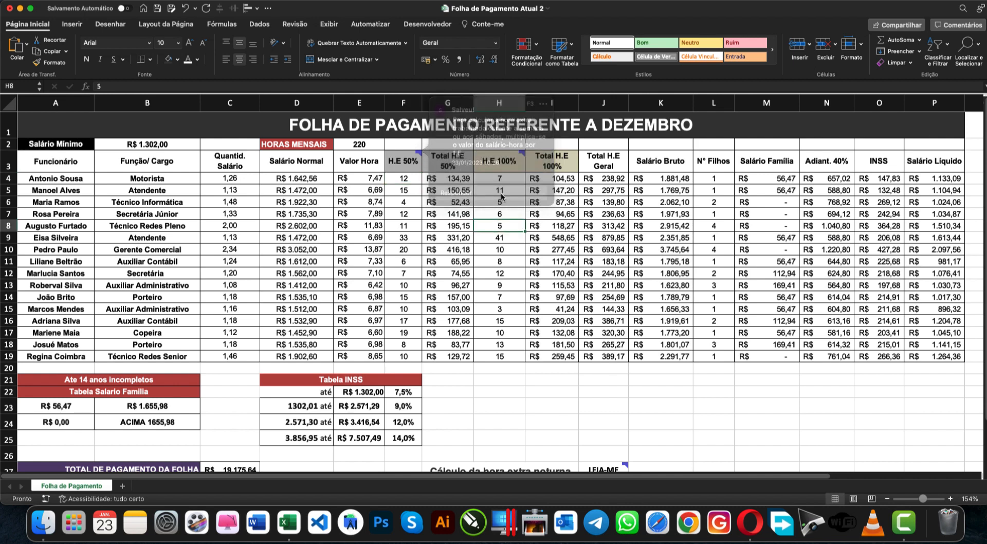
click(501, 161)
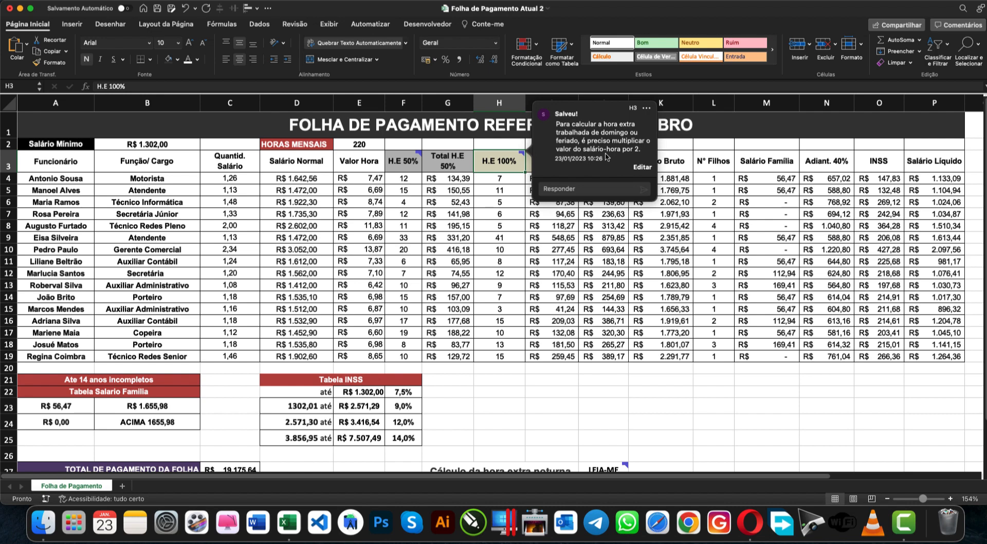
click(503, 251)
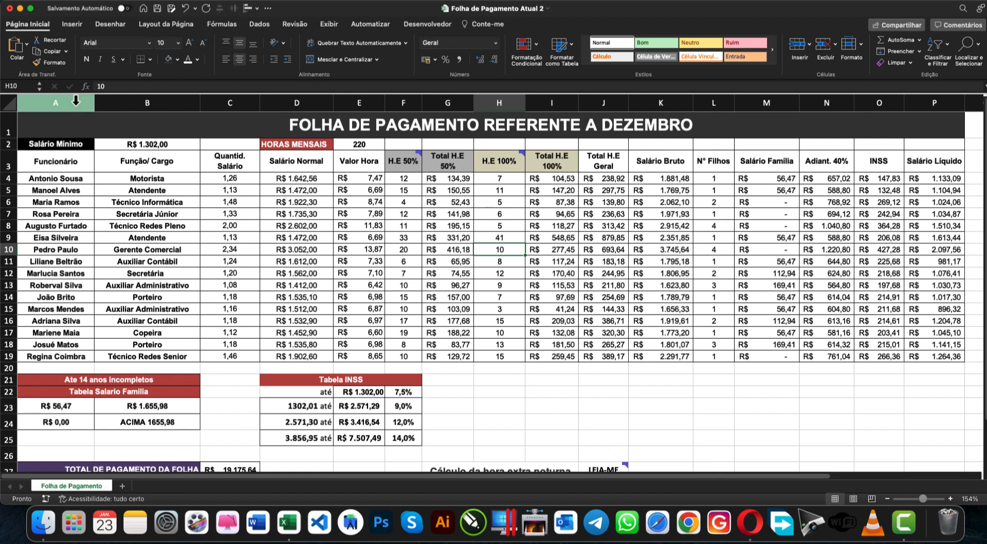
Go to the named cell HORAS.MENSAIS to check which cell the name refers to.
drag(42, 86, 74, 90)
click(72, 88)
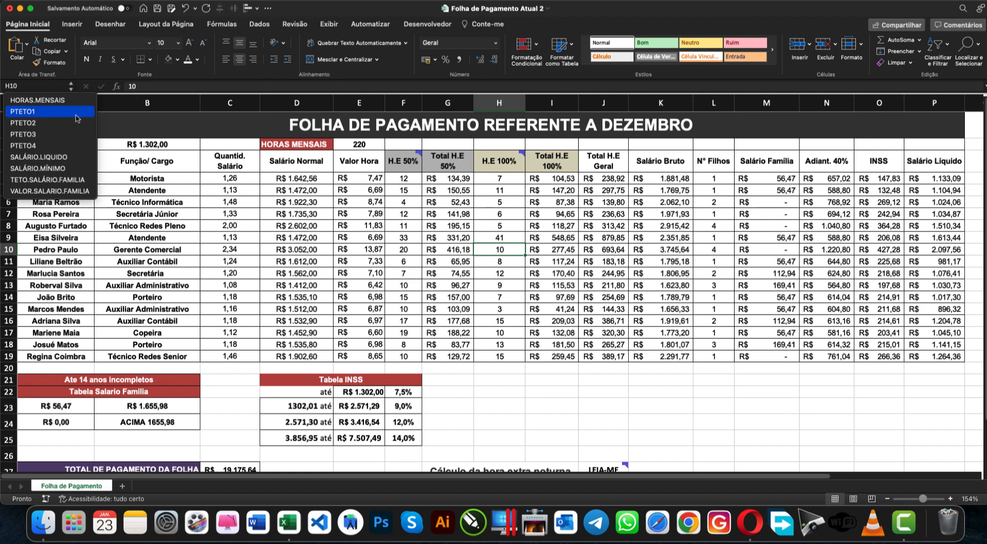
click(59, 105)
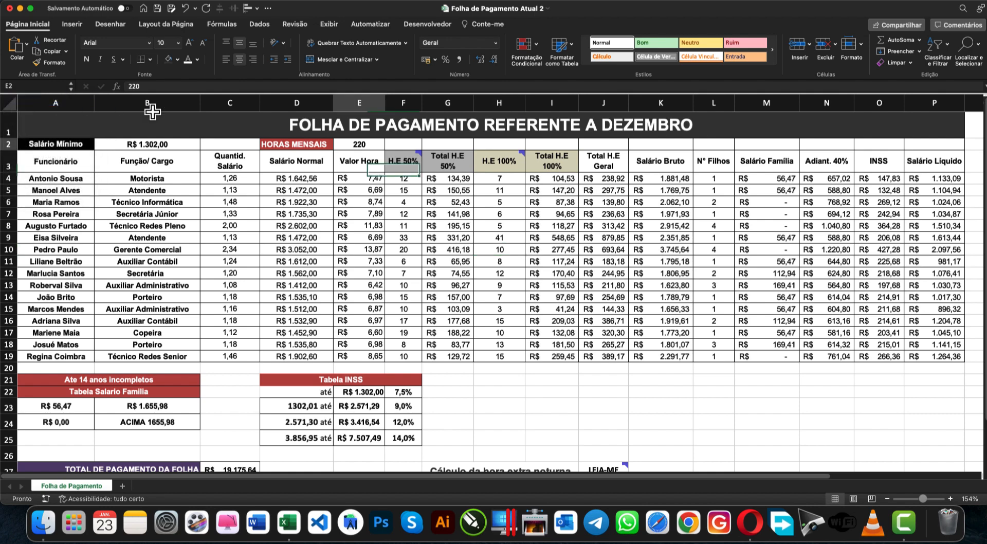
click(355, 144)
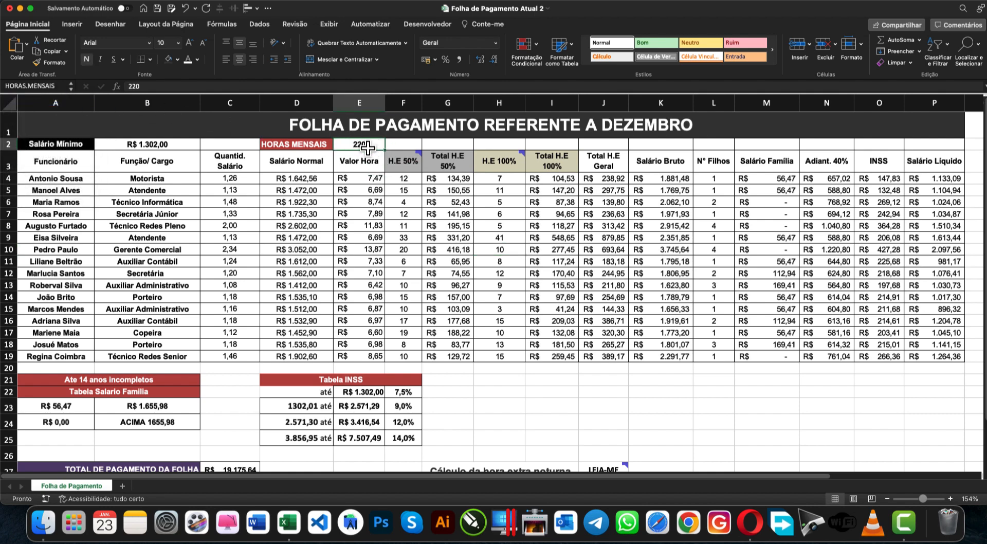
Go to the named INSS rate cells PTETO1, PTETO2 and PTETO3 one after another.
click(71, 88)
click(53, 115)
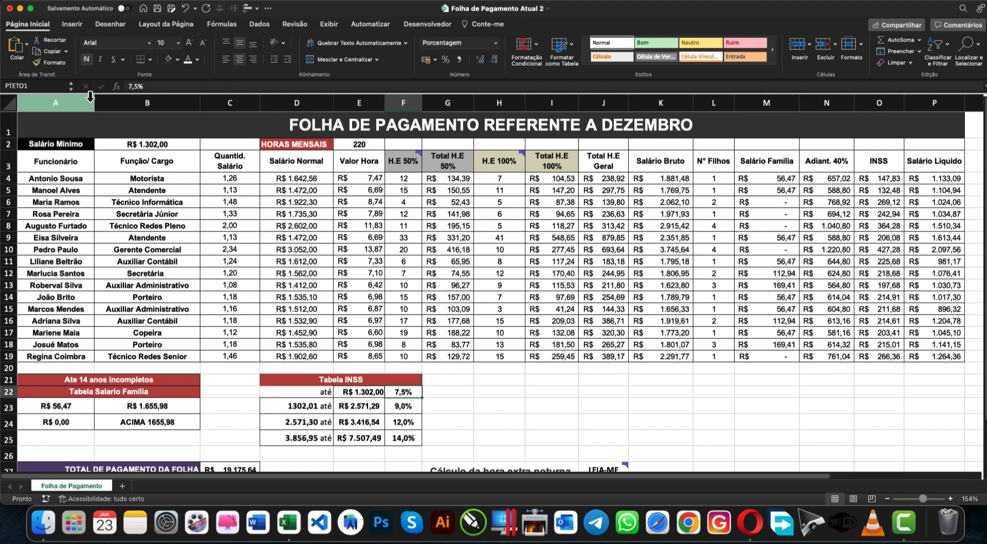
click(72, 89)
click(29, 123)
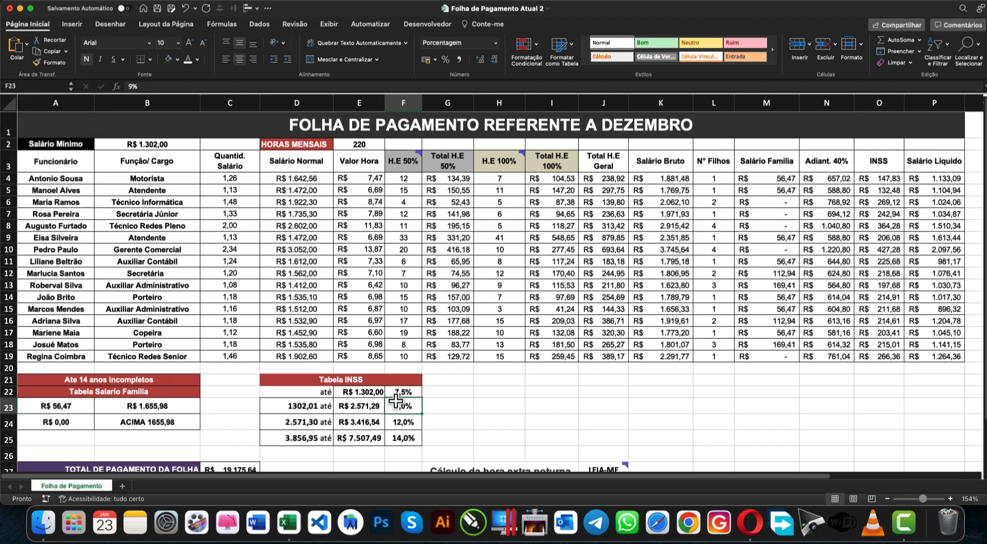
click(71, 88)
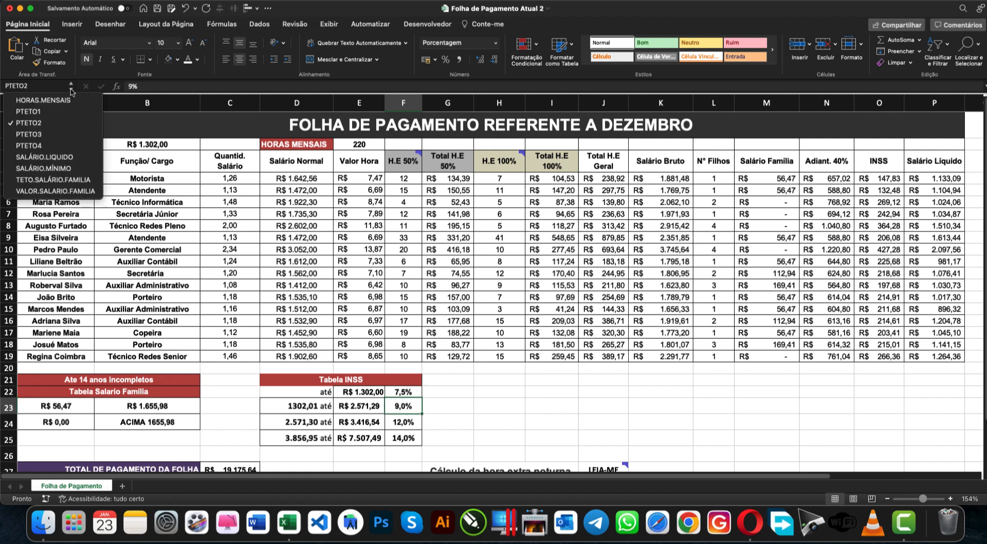
click(35, 136)
Go to the named cells SALÁRIO.MÍNIMO and TETO.SALÁRIO.FAMILIA to see where they point.
click(71, 89)
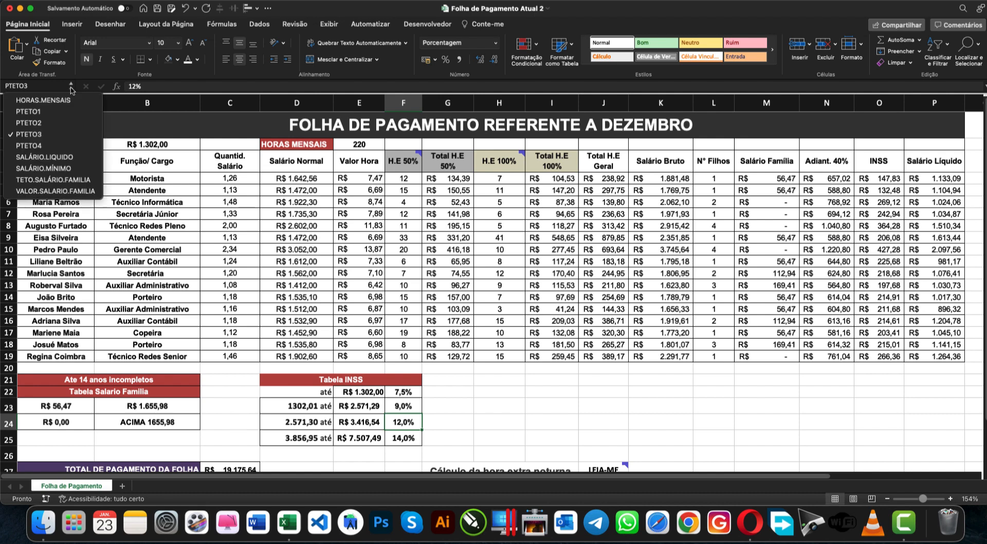
click(43, 168)
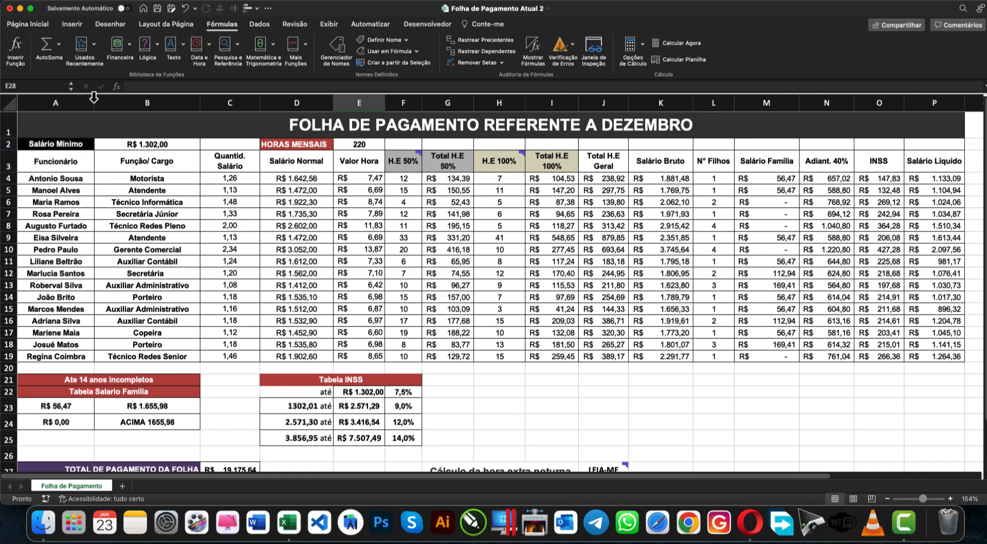
click(71, 88)
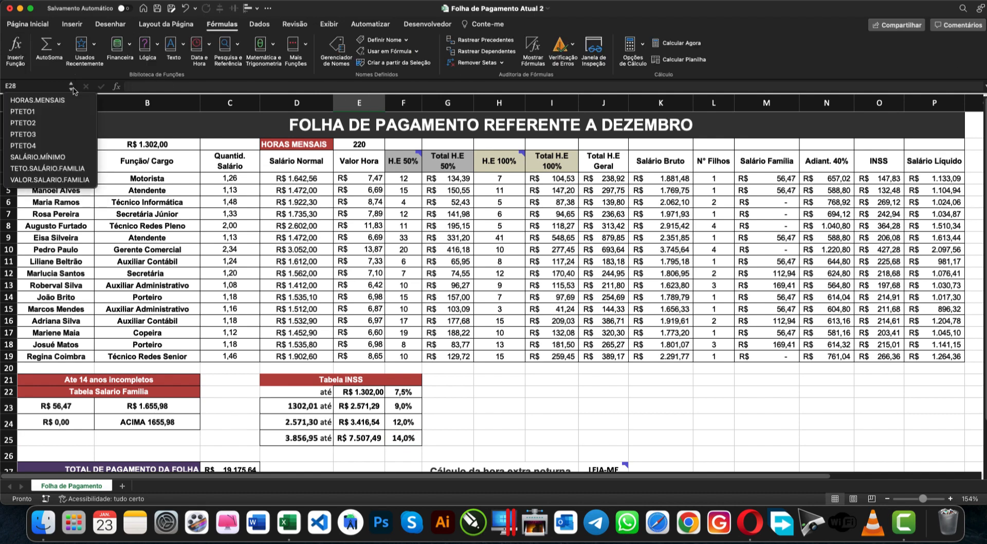
click(60, 157)
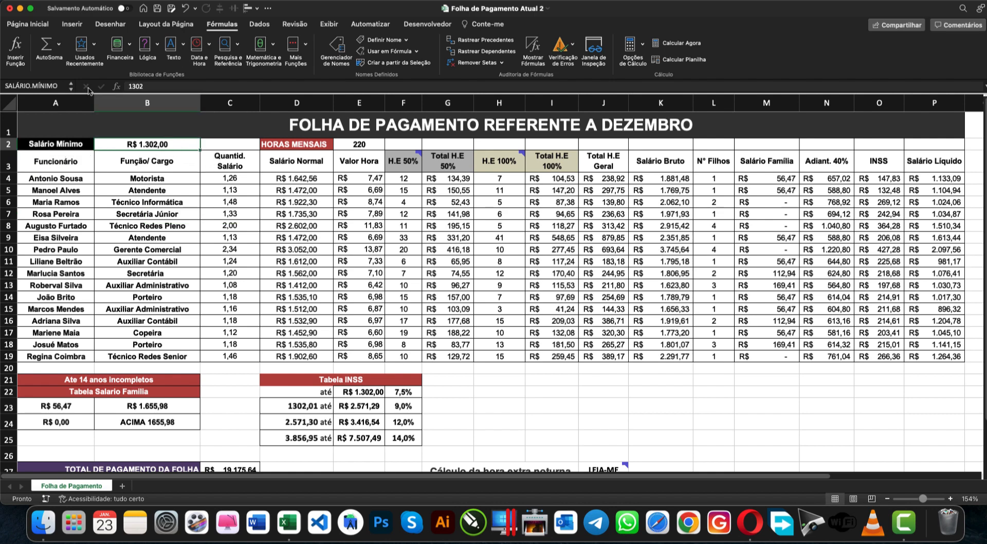
click(71, 86)
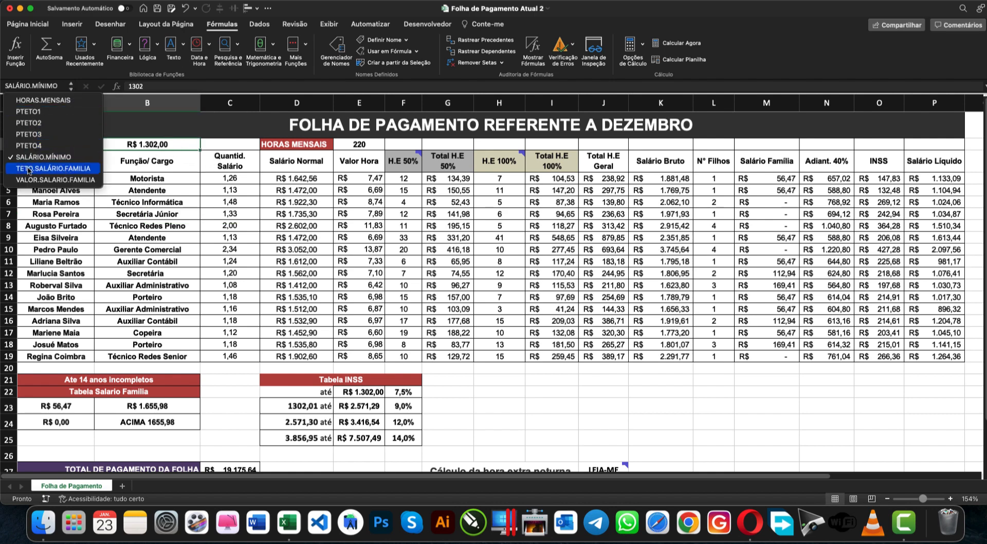
click(71, 169)
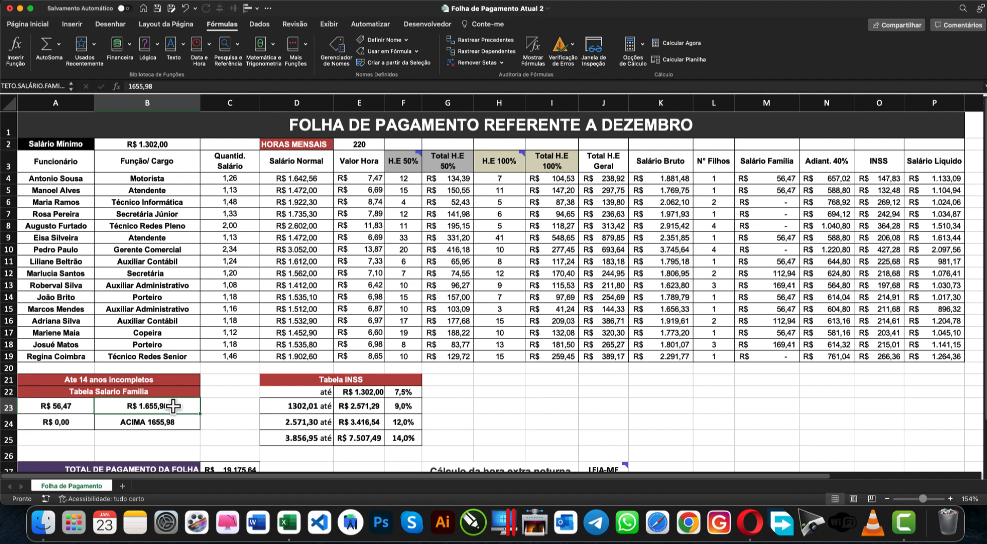
Try a formula in H22 referencing PTETO1, replace it with E22, cycle its absolute reference modes, and cancel the entry.
click(502, 393)
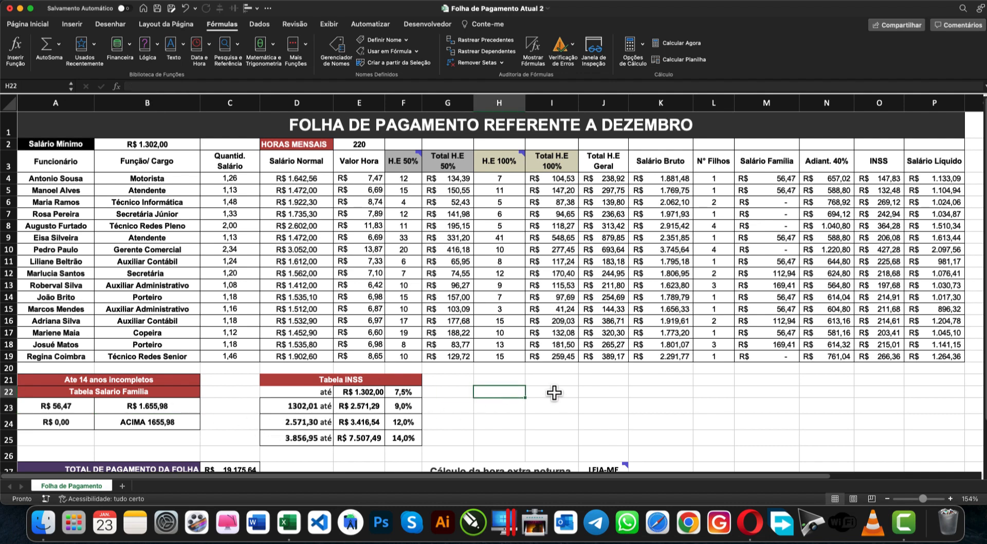
text(=PTETO1)
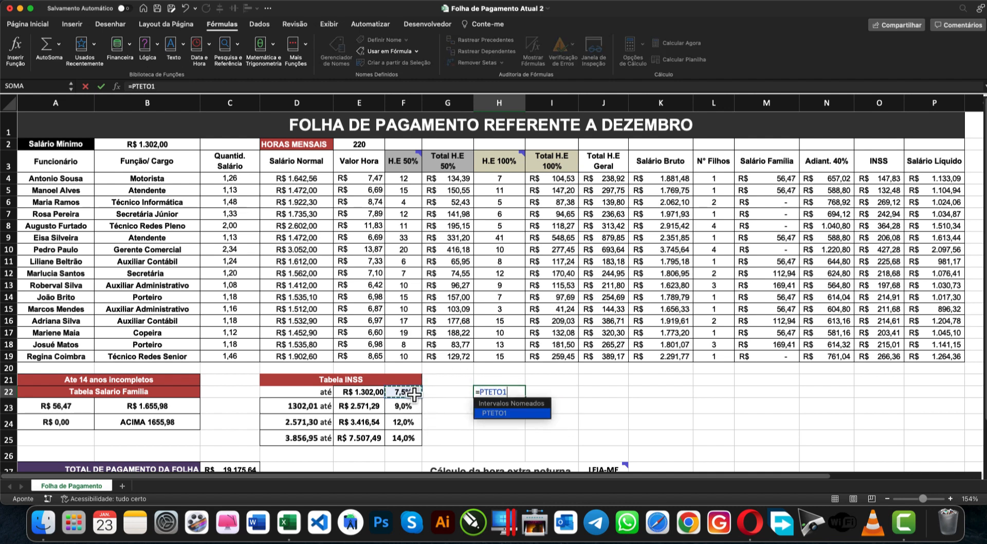
click(371, 392)
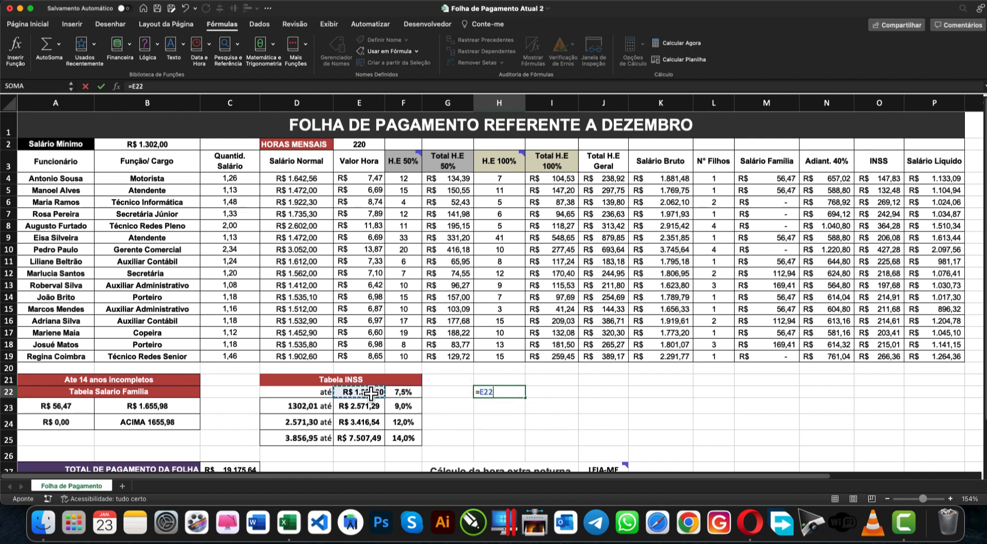
key(cmd+t)
key(cmd+t)
key(cmd+t)
key(Escape)
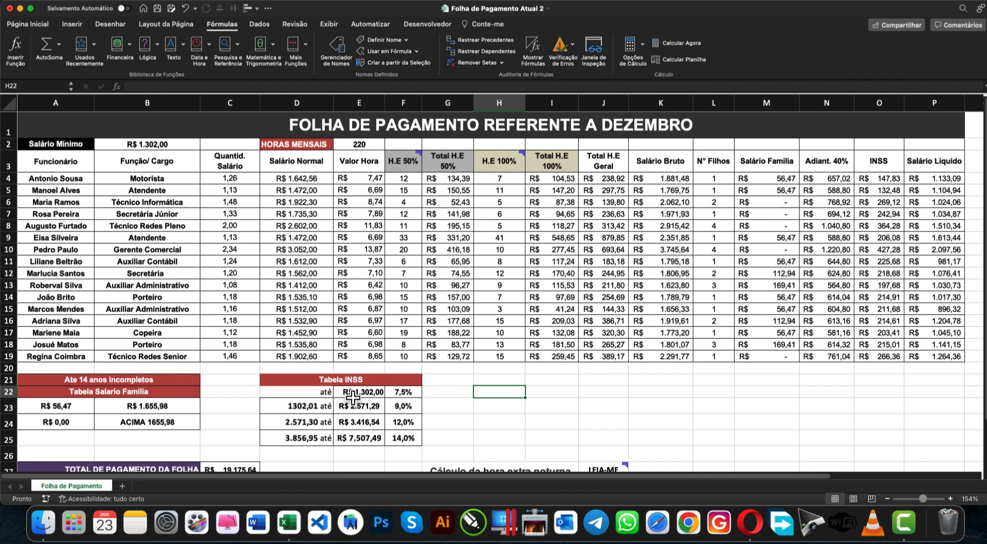
Go to the named cell VALOR.SALARIO.FAMILIA and inspect the family salary table values and the 9% INSS rate cell.
click(71, 88)
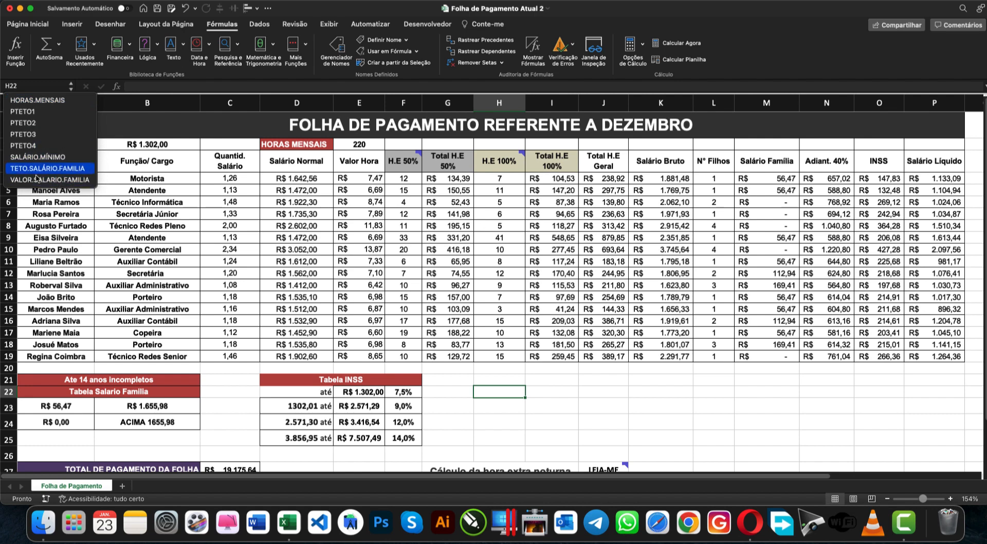
click(66, 180)
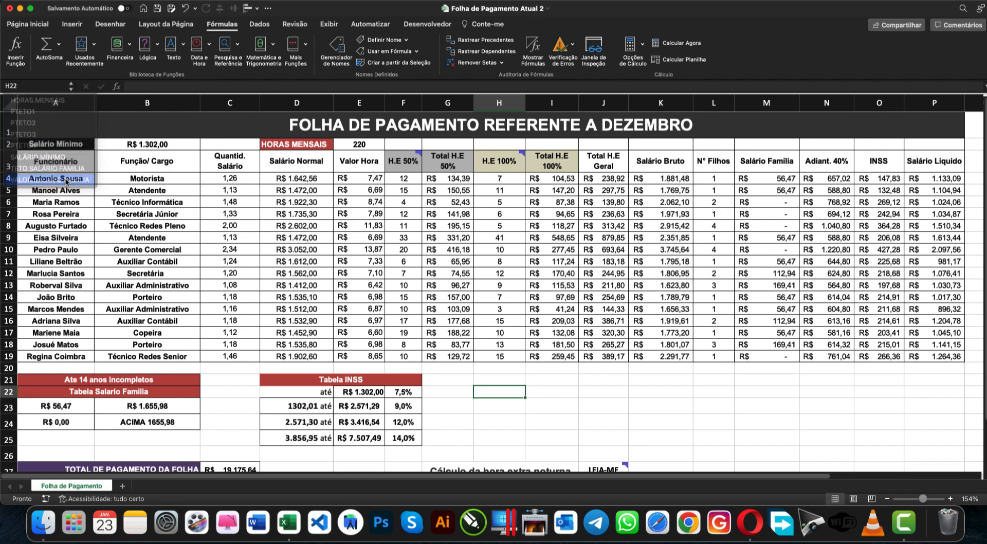
click(503, 411)
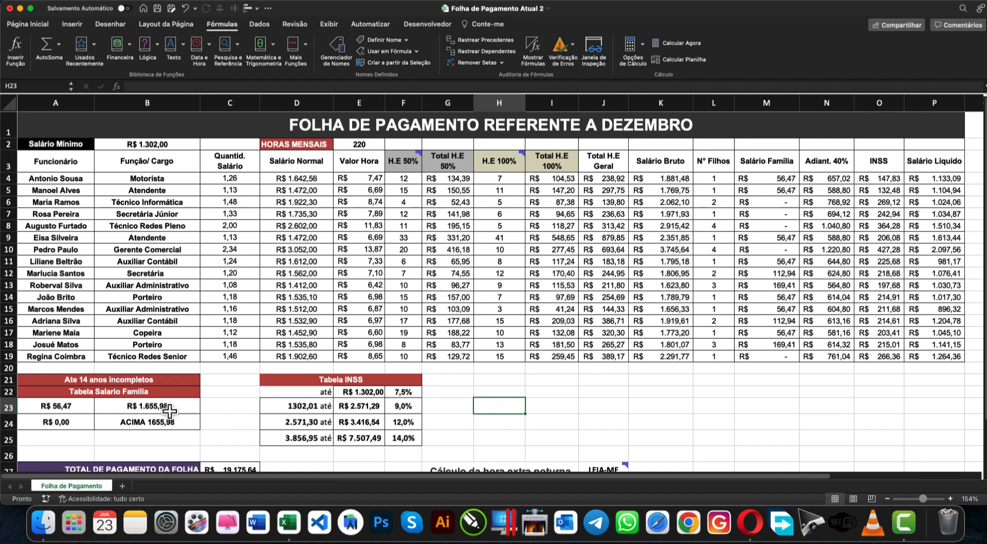
drag(170, 410, 51, 424)
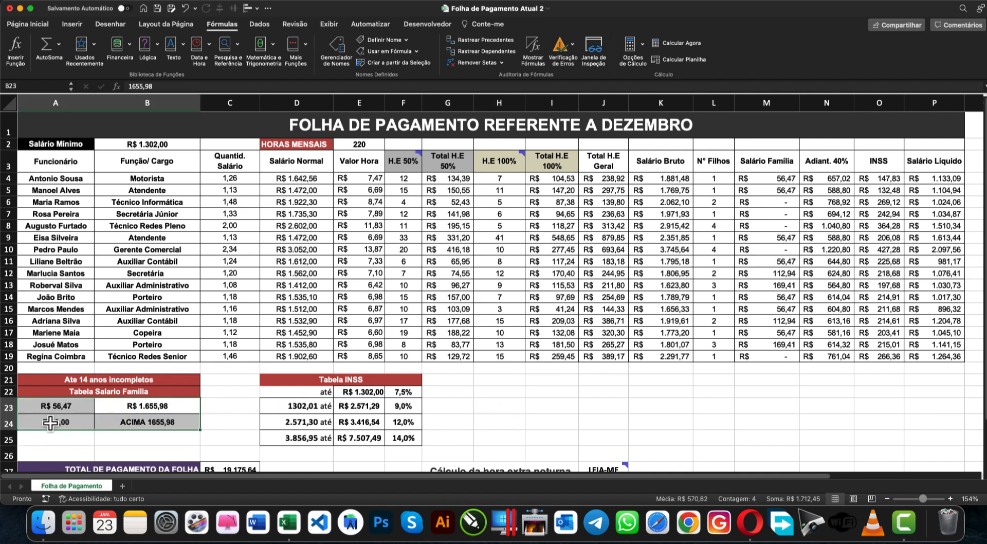
click(403, 406)
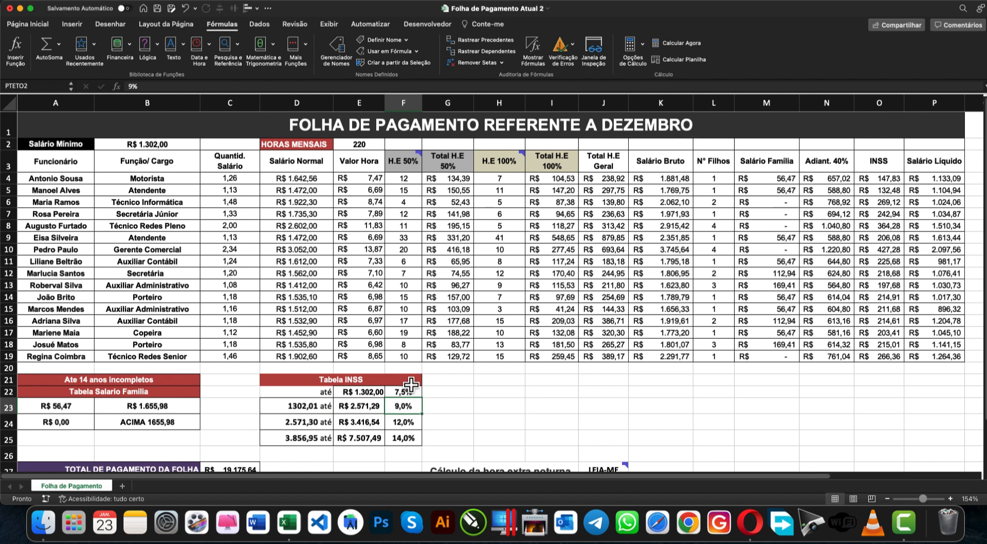
Review the Tabela INSS brackets and rates in D22:F25 and the Tabela Salario Familia values in A23:B24.
drag(403, 391, 300, 439)
click(437, 423)
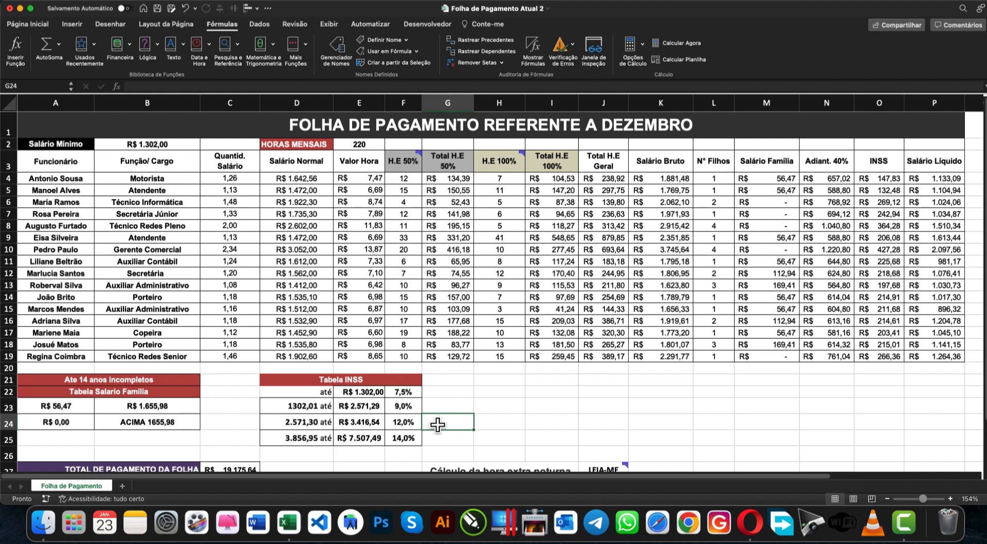
click(557, 432)
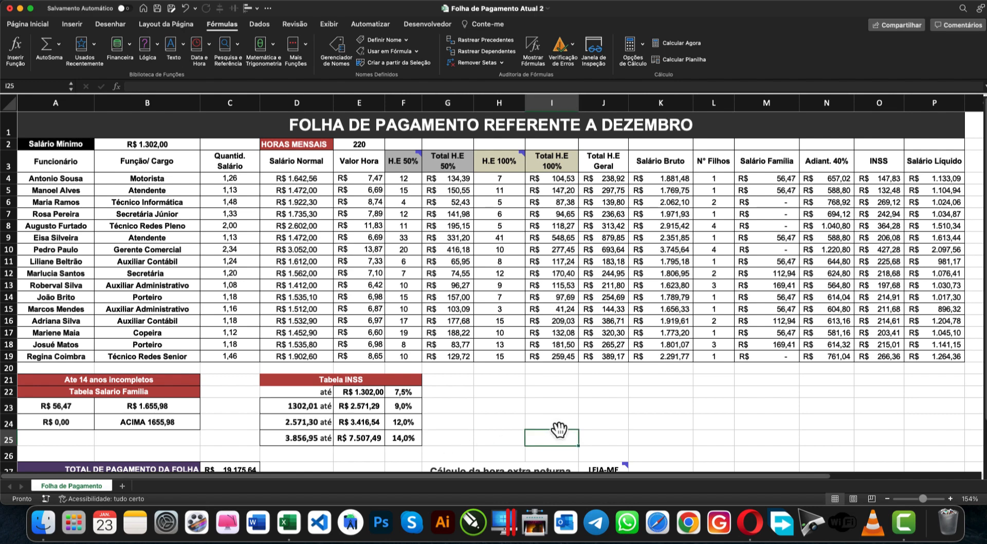
click(529, 409)
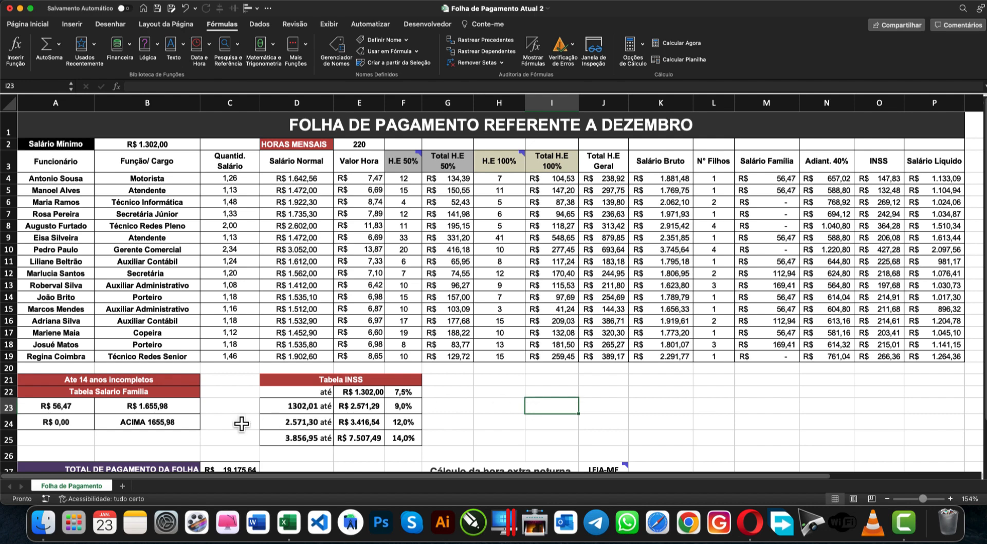
drag(174, 423, 32, 408)
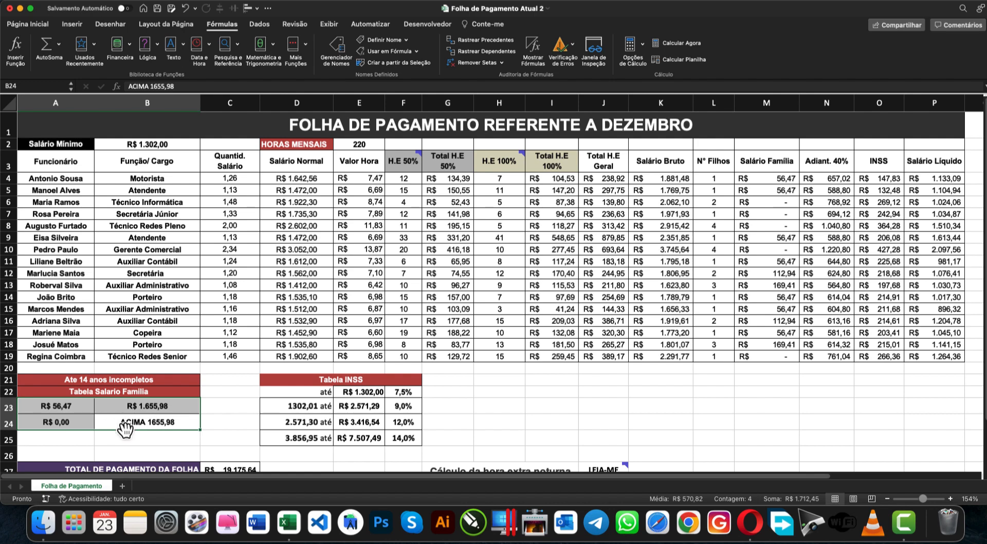
drag(55, 407, 138, 410)
Switch to the Opera browser and highlight the remuneration bracket and quota in the 2022 Salário-Família table.
click(750, 522)
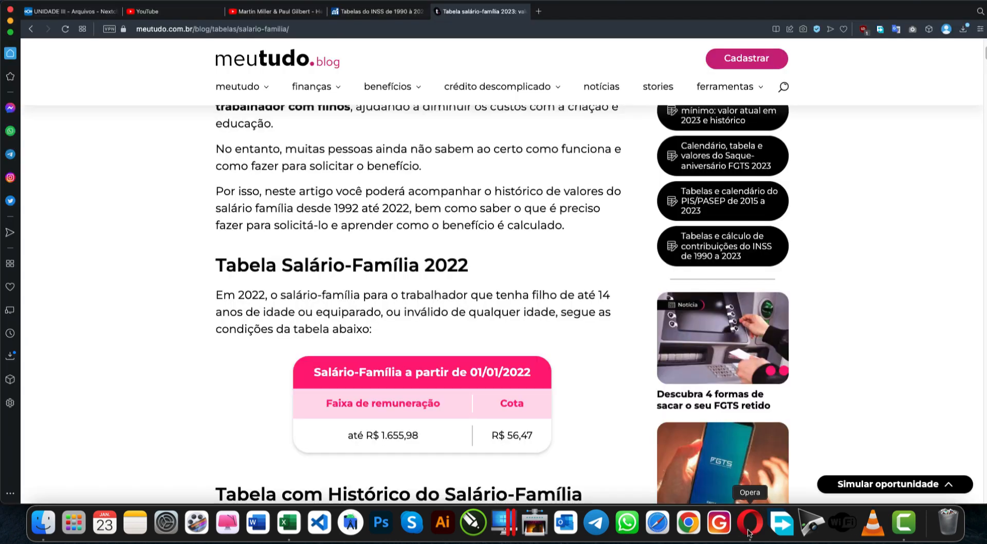
scroll(563, 341, down, 5)
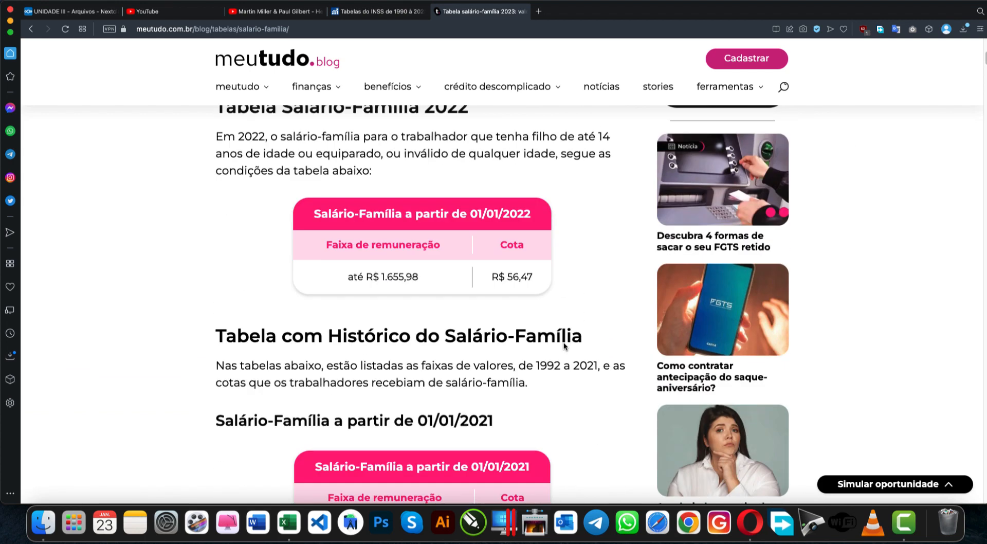
scroll(464, 215, up, 1)
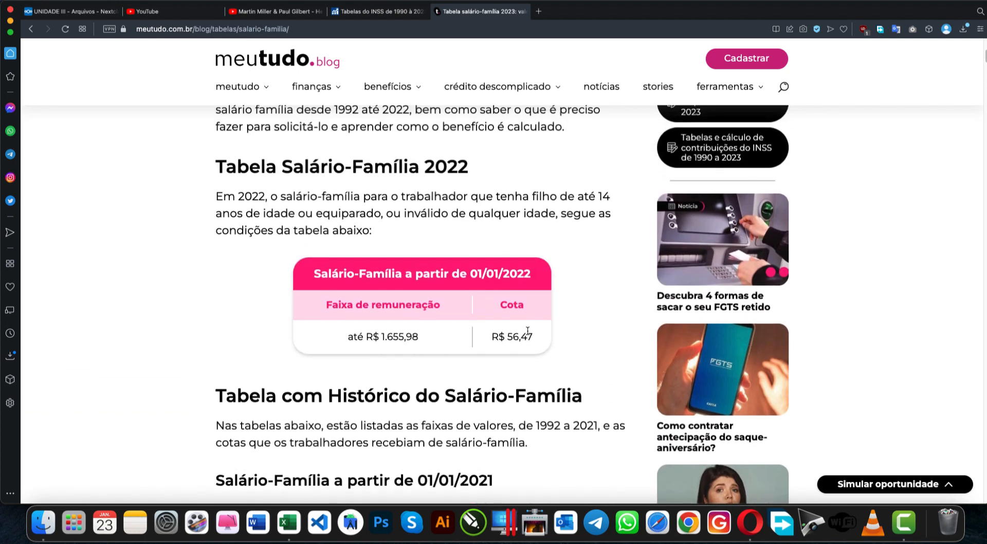
drag(535, 337, 336, 335)
Review the historical Salário-Família tables for earlier years and highlight the brackets and quotas in the 01/01/2019 table.
scroll(551, 358, down, 6)
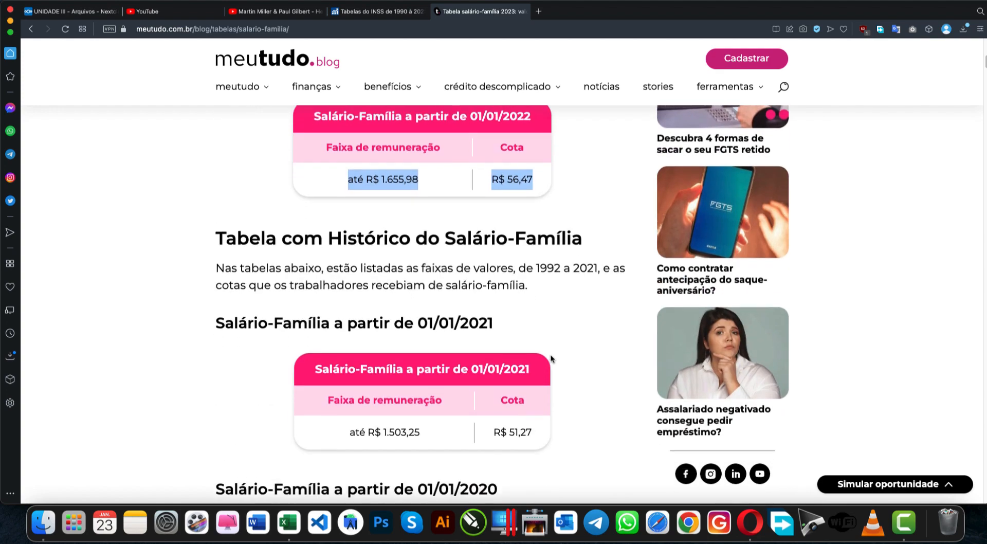
drag(529, 319, 405, 322)
scroll(507, 392, down, 13)
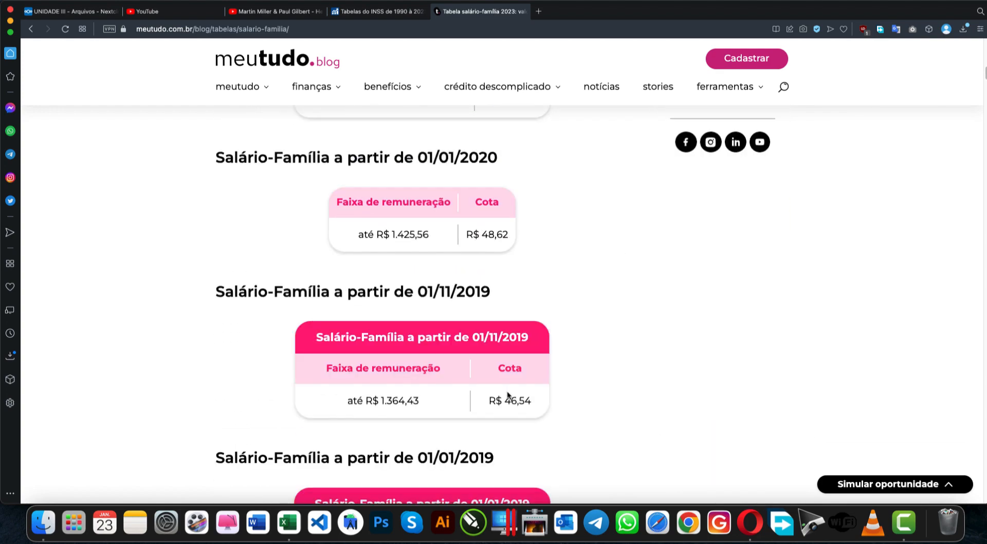
scroll(488, 273, down, 18)
scroll(496, 275, up, 6)
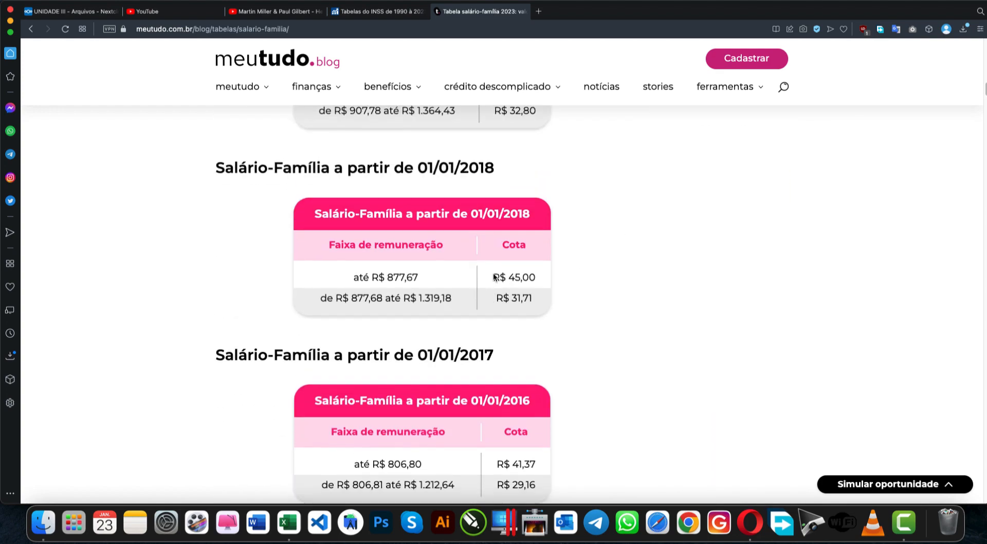
scroll(500, 279, up, 8)
scroll(502, 280, down, 2)
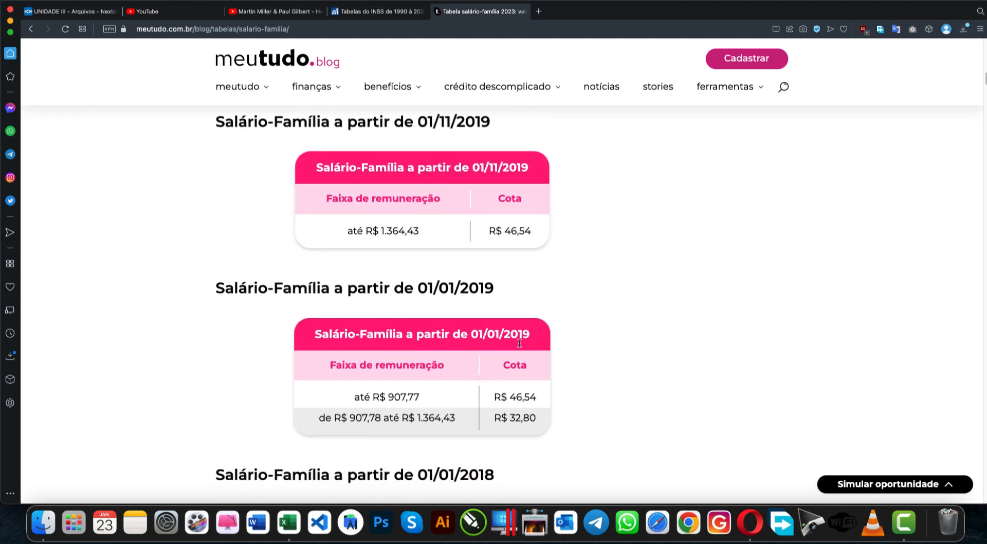
drag(537, 417, 375, 405)
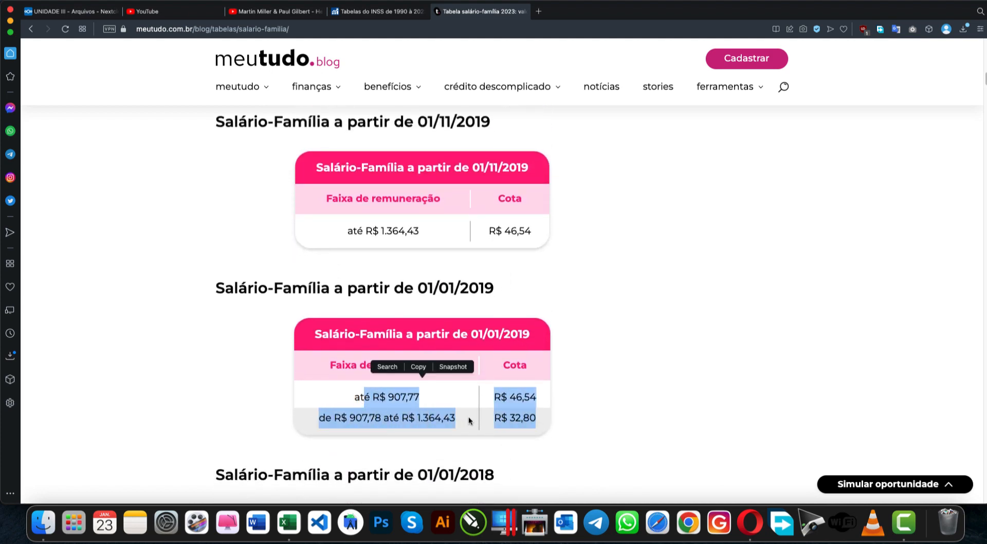
Switch back to the Excel payroll sheet, clear the first Valor Hora cell E4, and enter the formula =D4/HORAS.MENSAIS.
key(super+Tab)
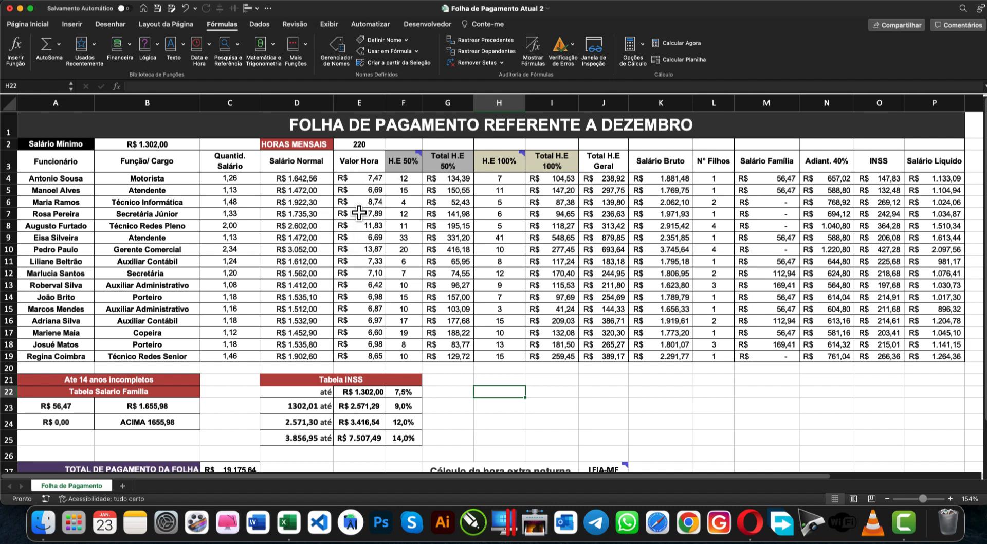
click(364, 179)
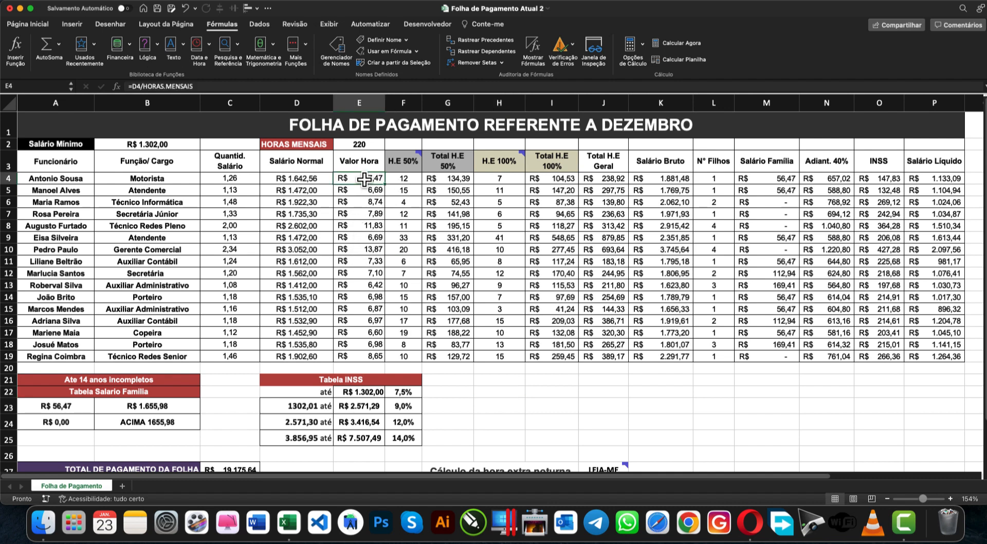
key(Delete)
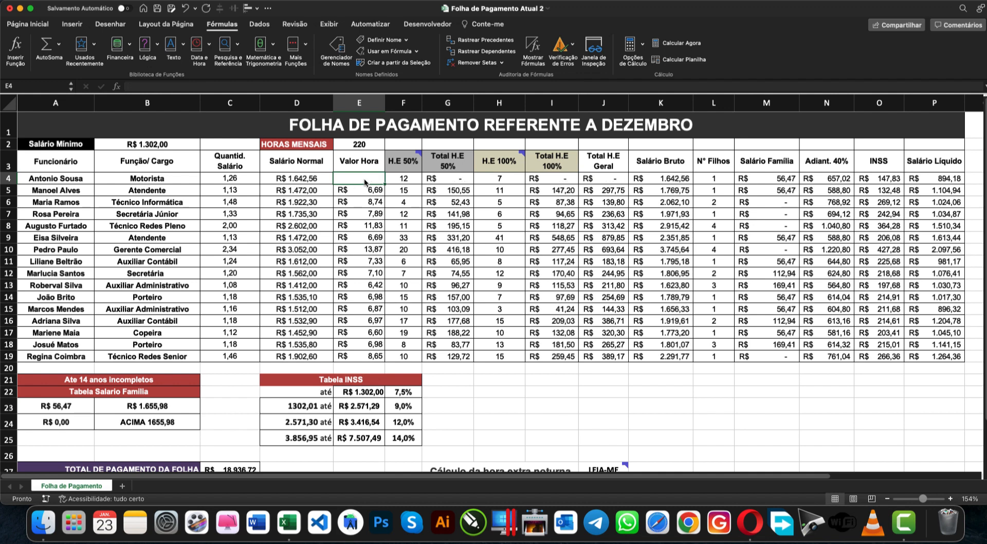
text(=)
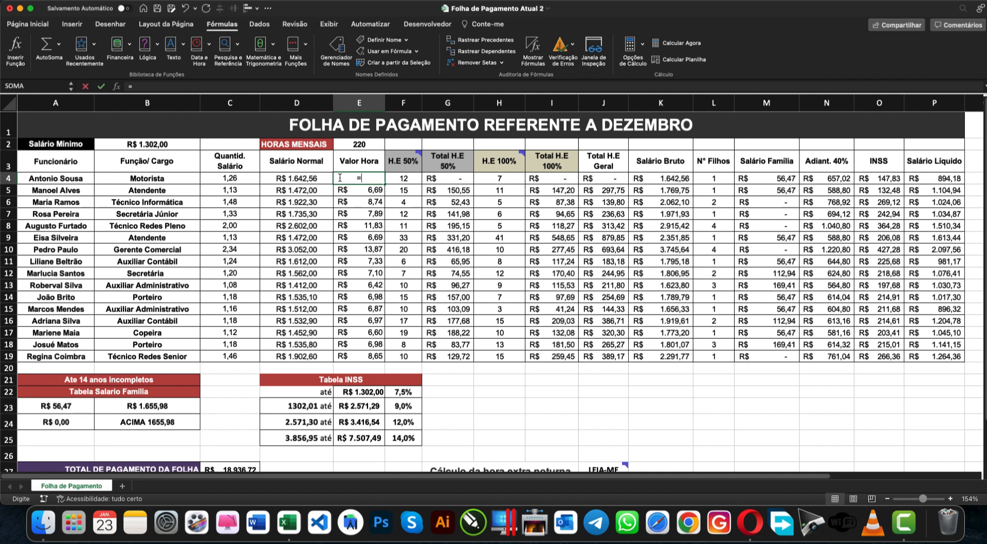
click(307, 179)
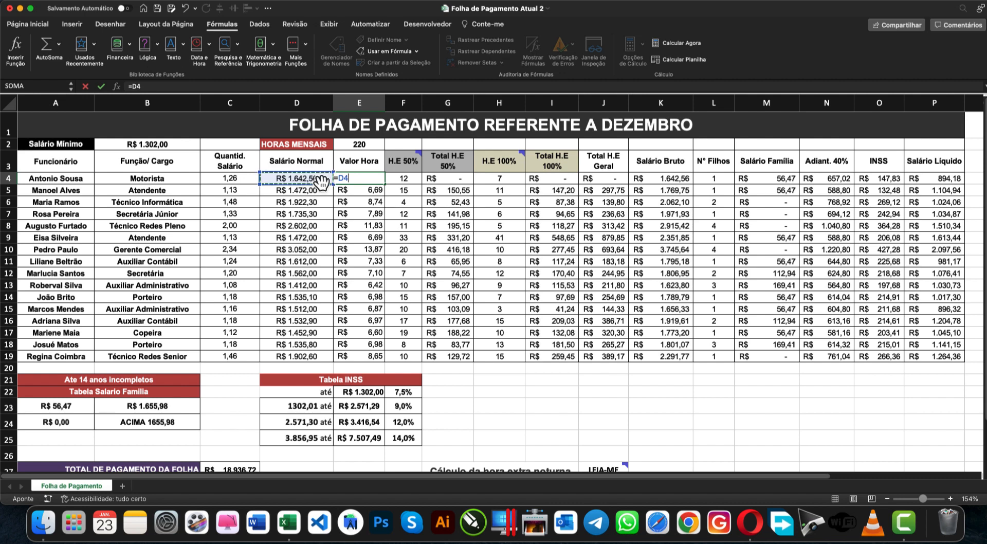
text(/)
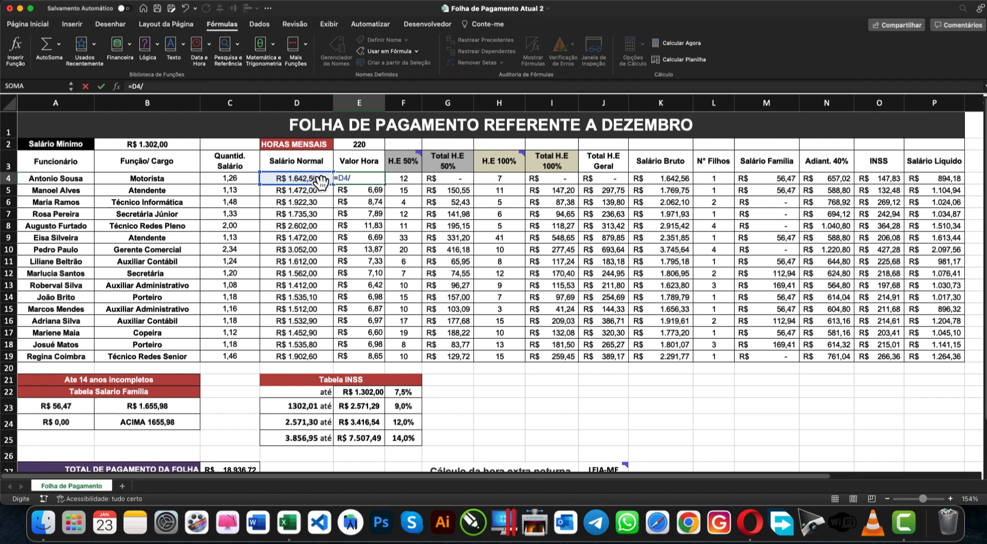
click(360, 144)
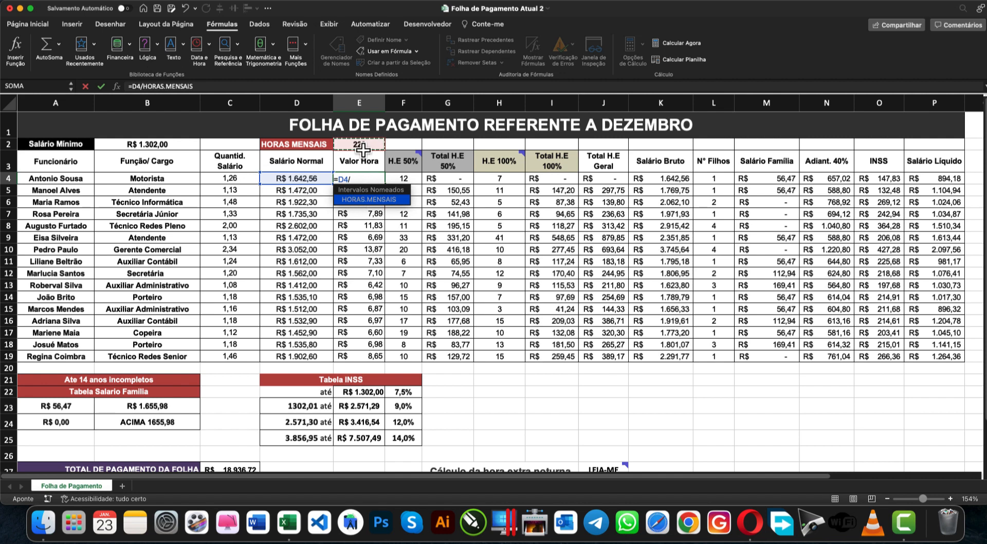
text(+)
click(370, 201)
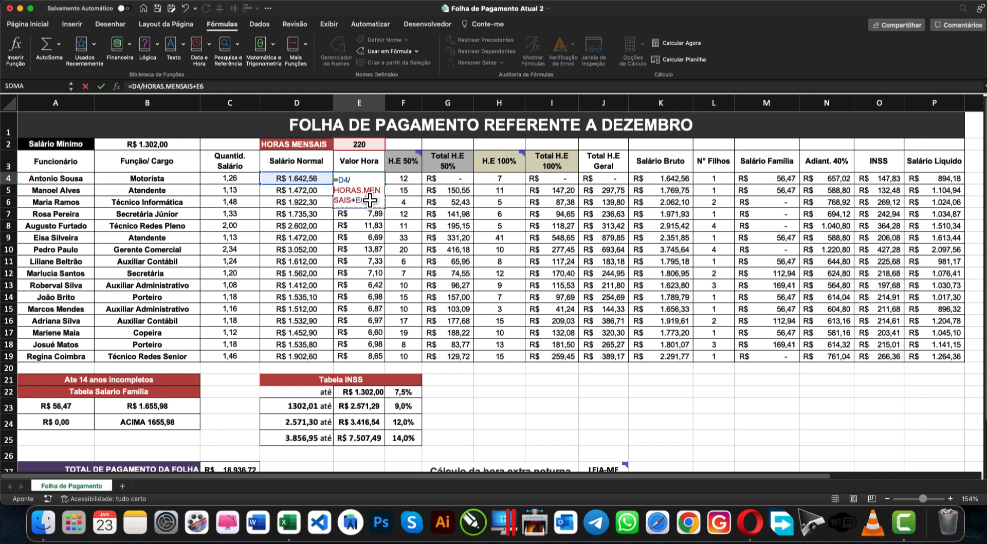
key(BackSpace)
key(BackSpace)
key(BackSpace)
key(BackSpace)
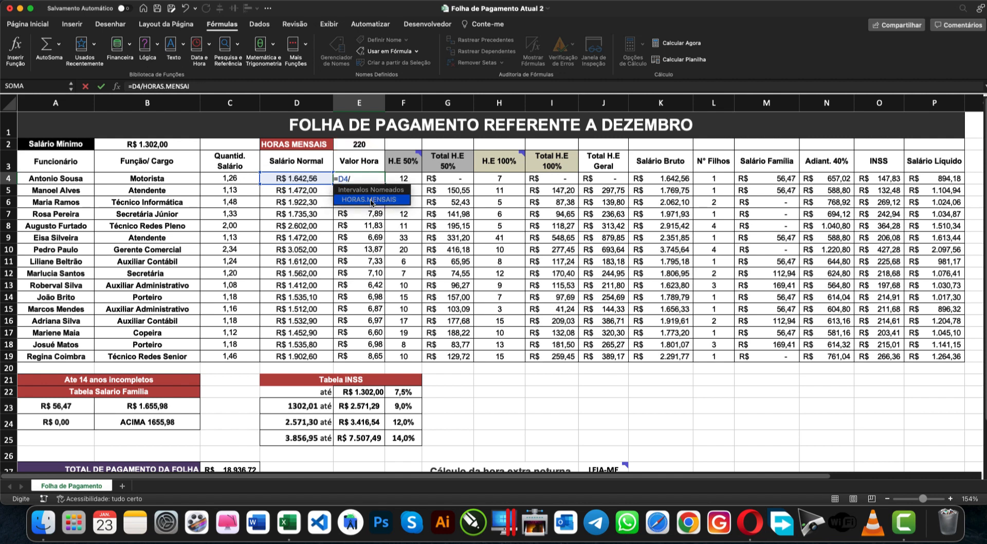
text(S)
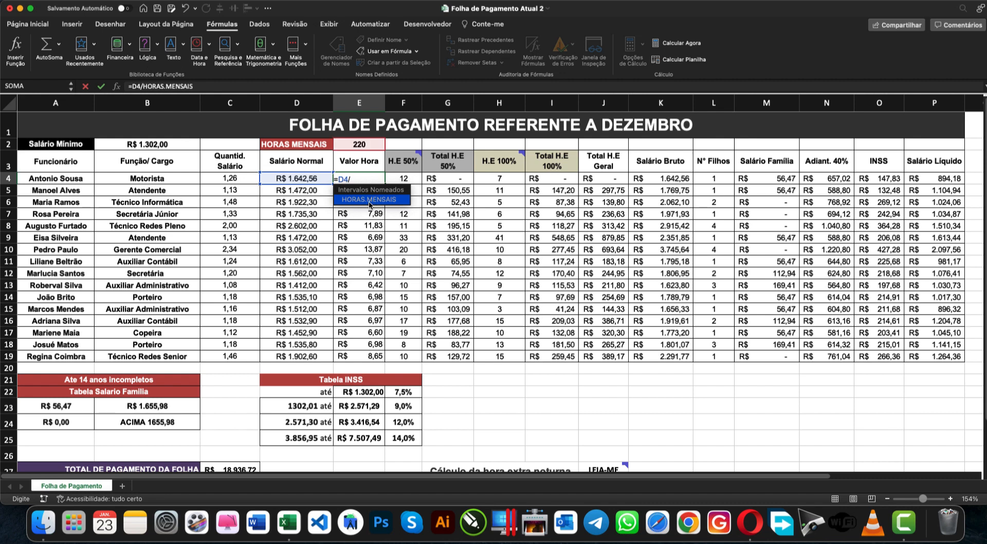
Commit the Valor Hora formula in E4 and fill it down the column to E19.
double_click(372, 202)
key(Return)
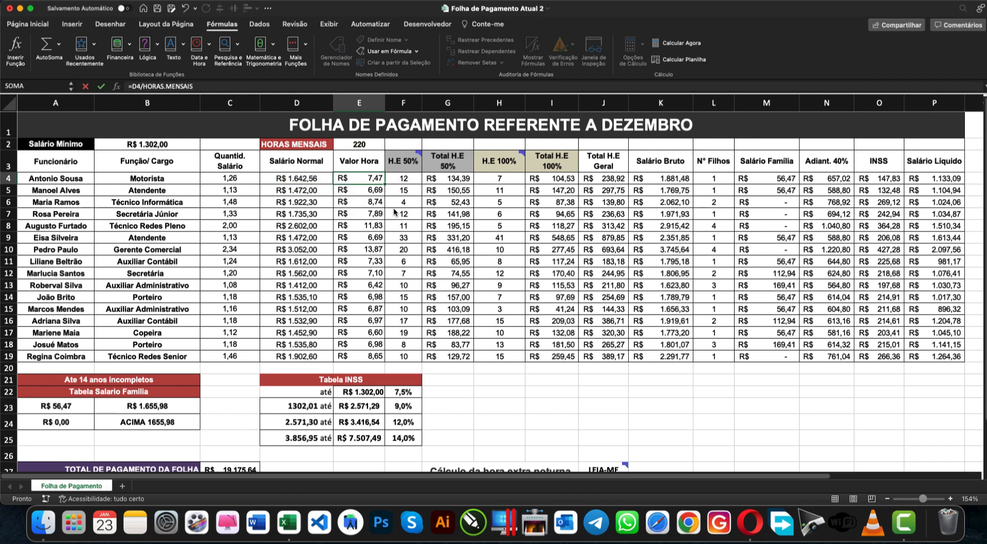
double_click(384, 184)
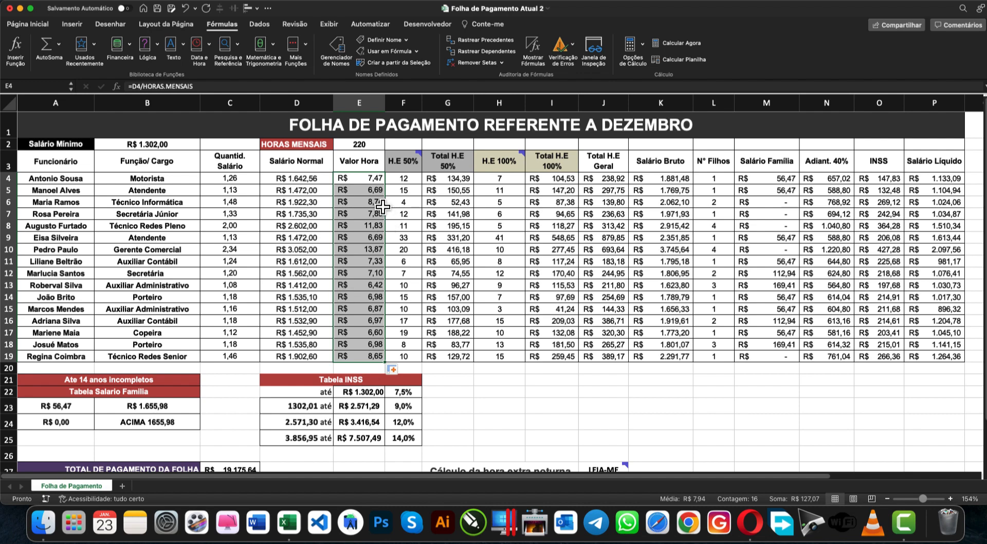
Examine the H.E 50% hours, the Valor Hora cell E4 and the Total H.E 50% formulas in G4 and G9.
click(402, 179)
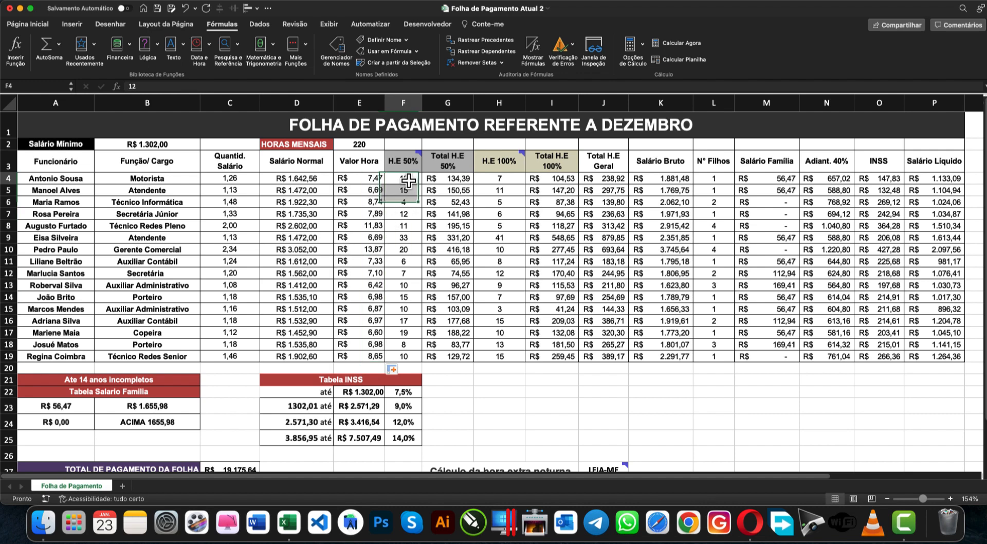
click(464, 178)
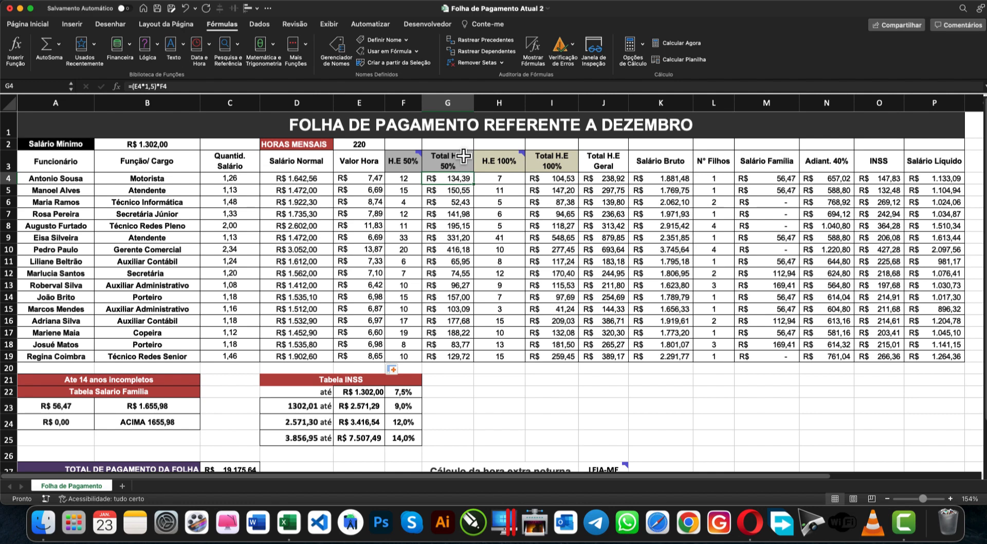
click(407, 159)
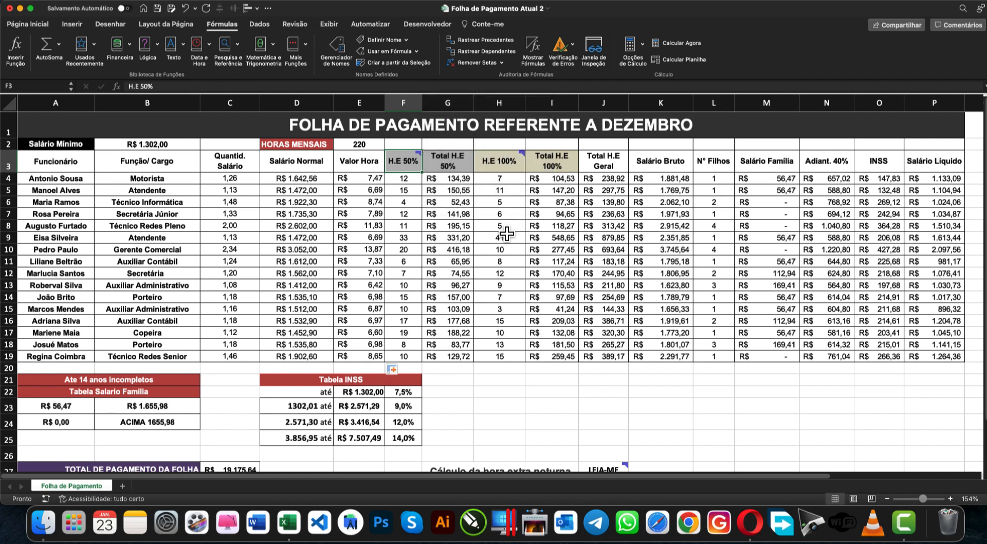
click(446, 236)
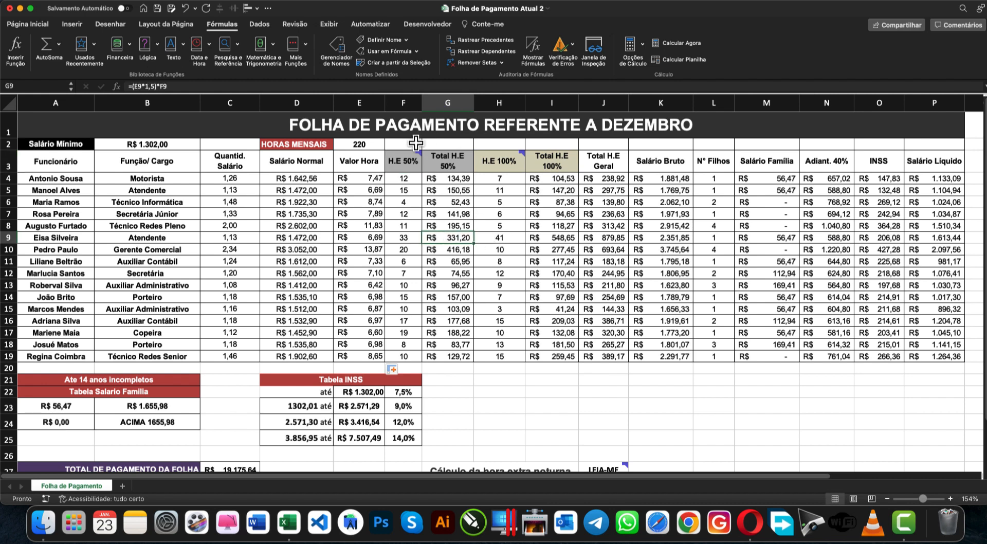
click(451, 180)
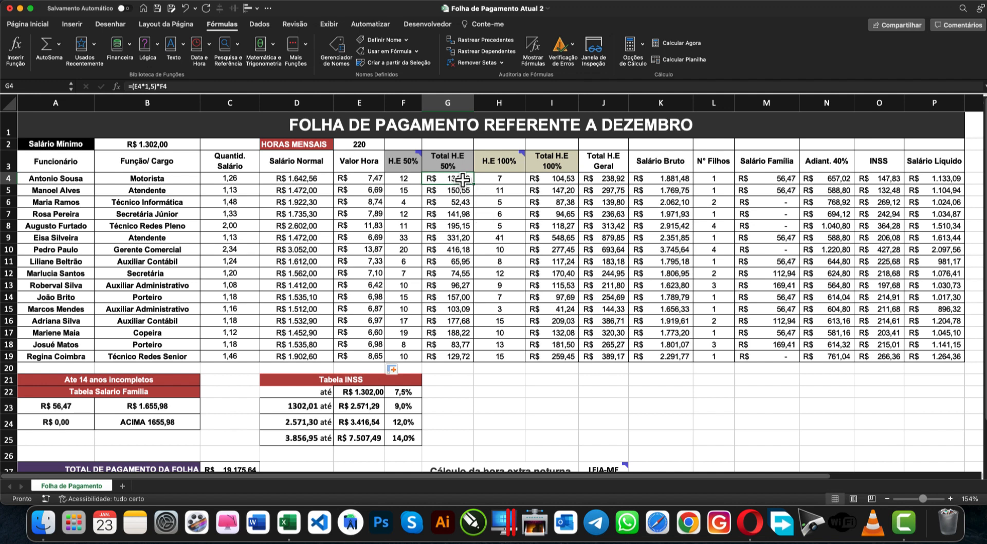
click(368, 178)
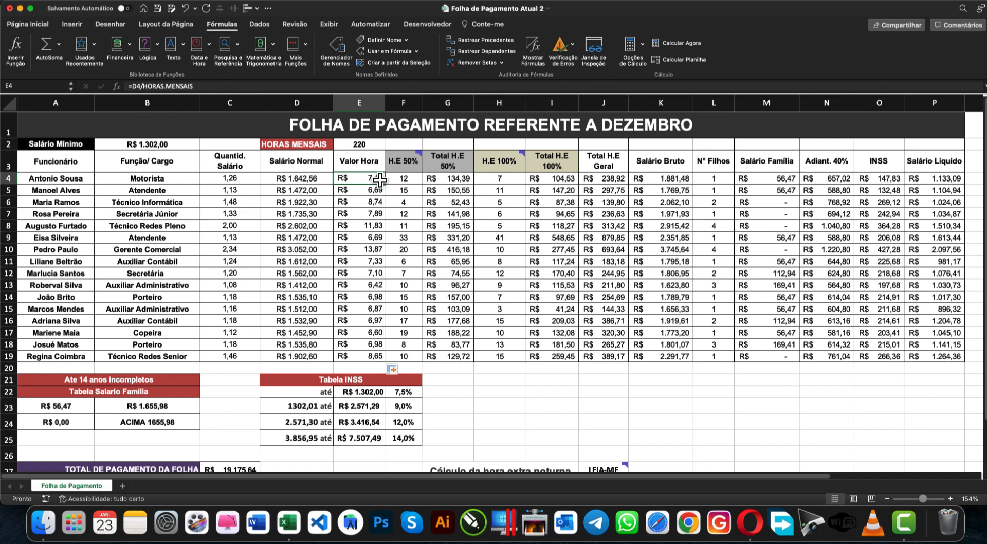
click(457, 179)
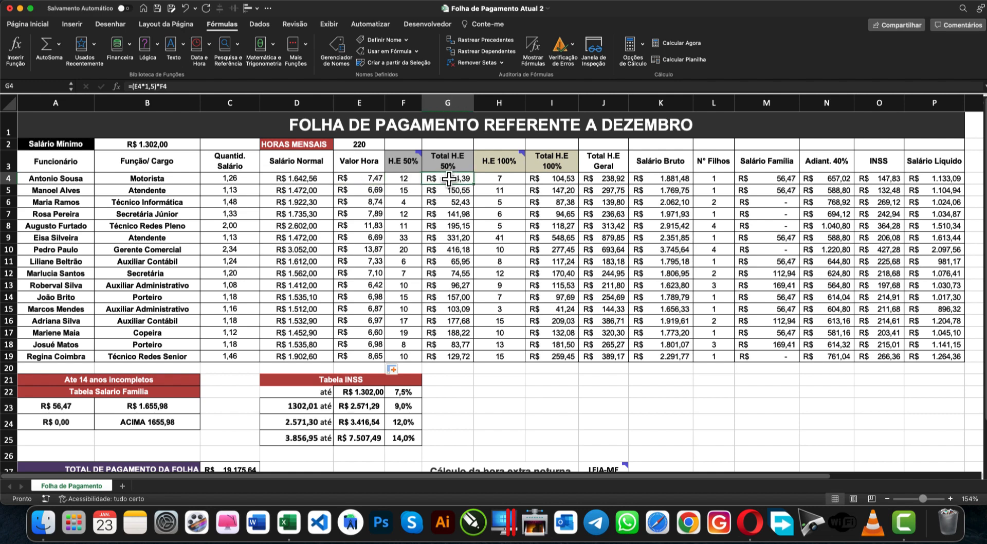
click(410, 180)
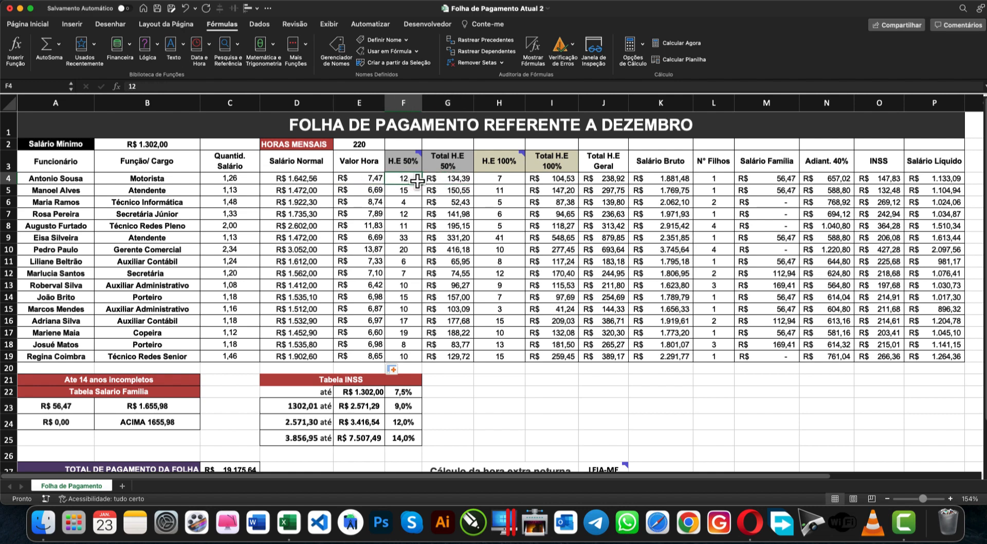
Enter the formula =(E4*1,5)*F4 in the Total H.E 50% cell G4 and fill it down to G19.
click(446, 179)
text(=)
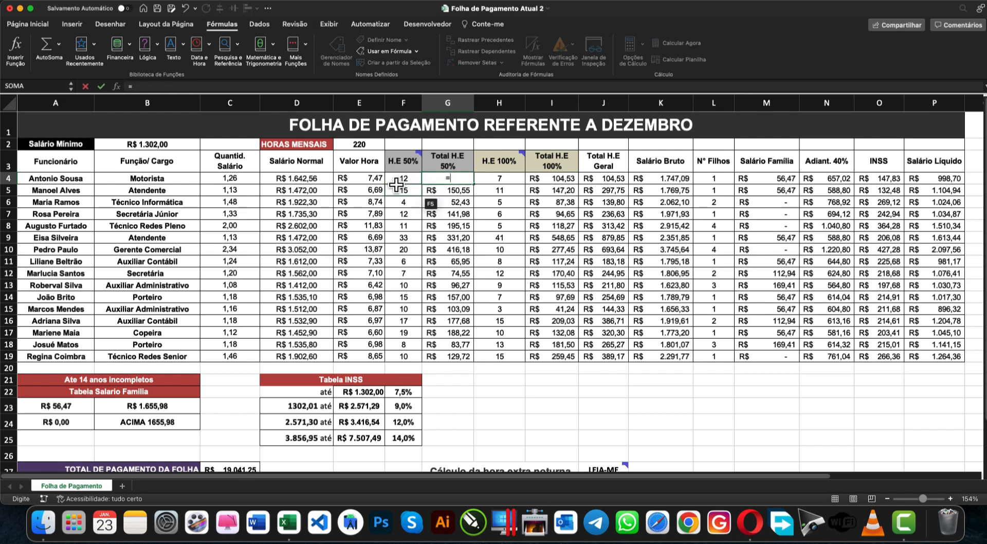
text(()
click(369, 178)
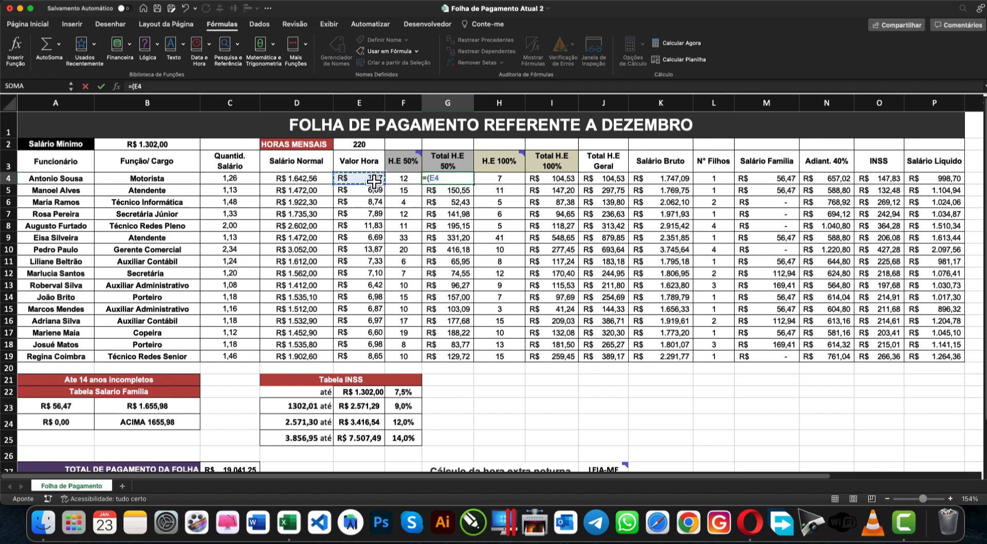
text(*)
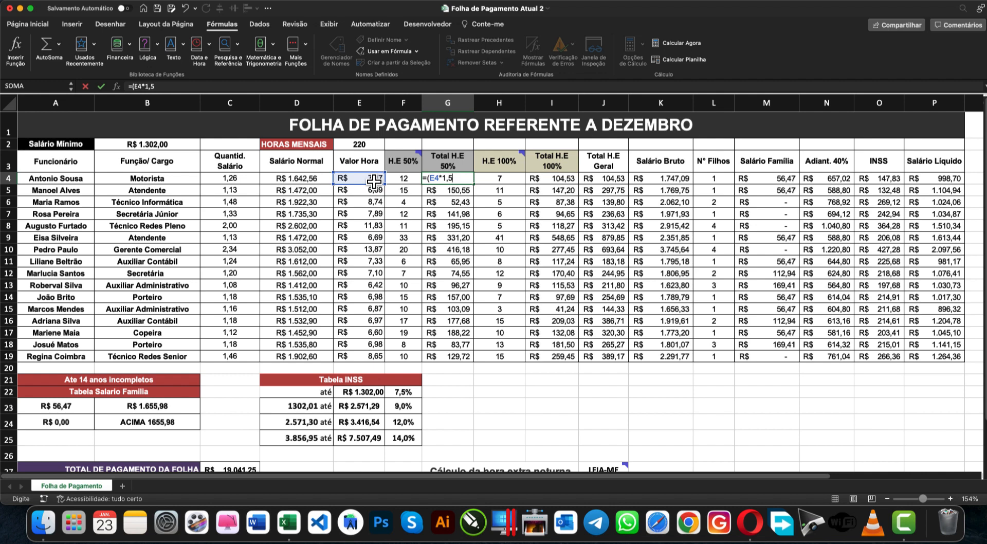
text(150%)
key(BackSpace)
key(BackSpace)
key(BackSpace)
click(406, 179)
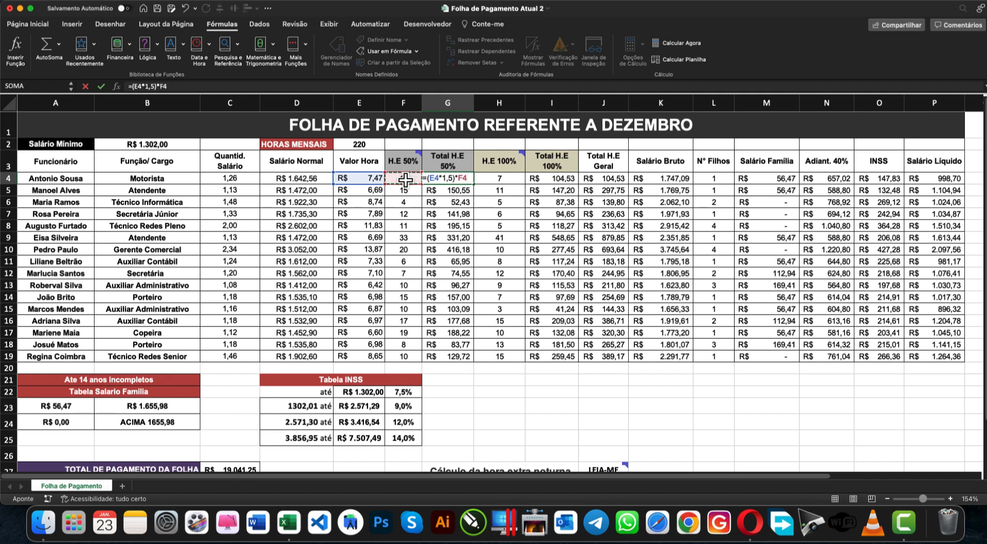
key(ctrl+Return)
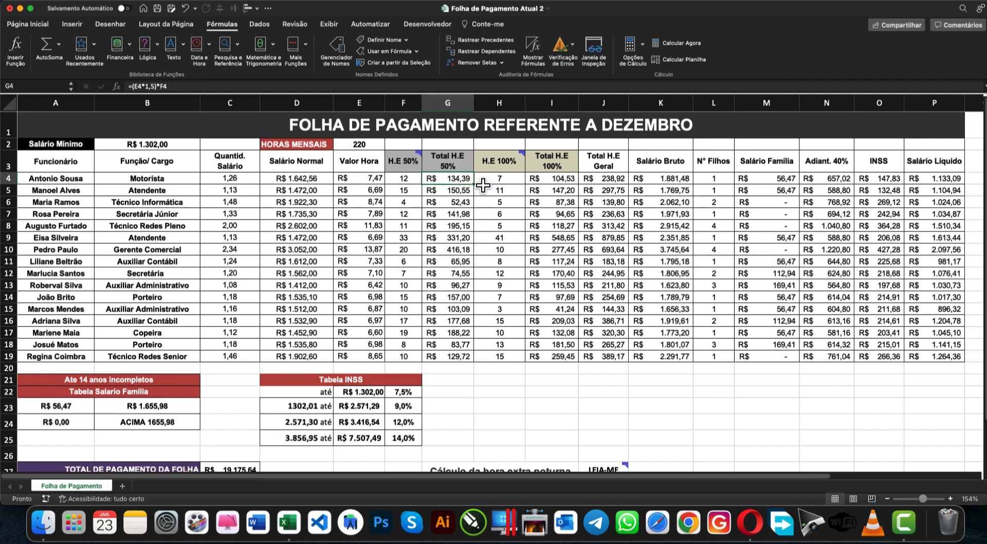
double_click(473, 184)
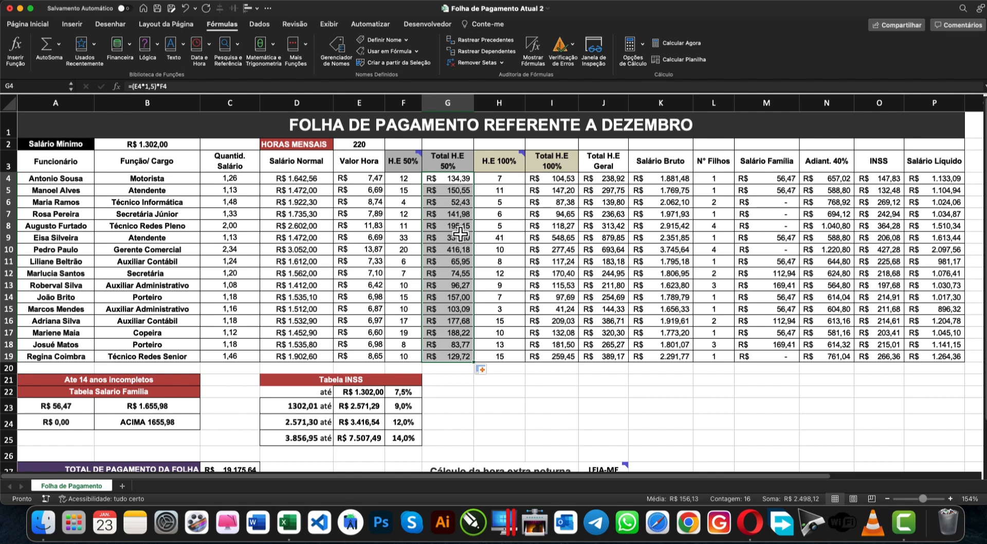
Examine the Total H.E 50% formula in G4, the comment on the H.E 100% header and the Total H.E 100% formula in I4.
click(454, 178)
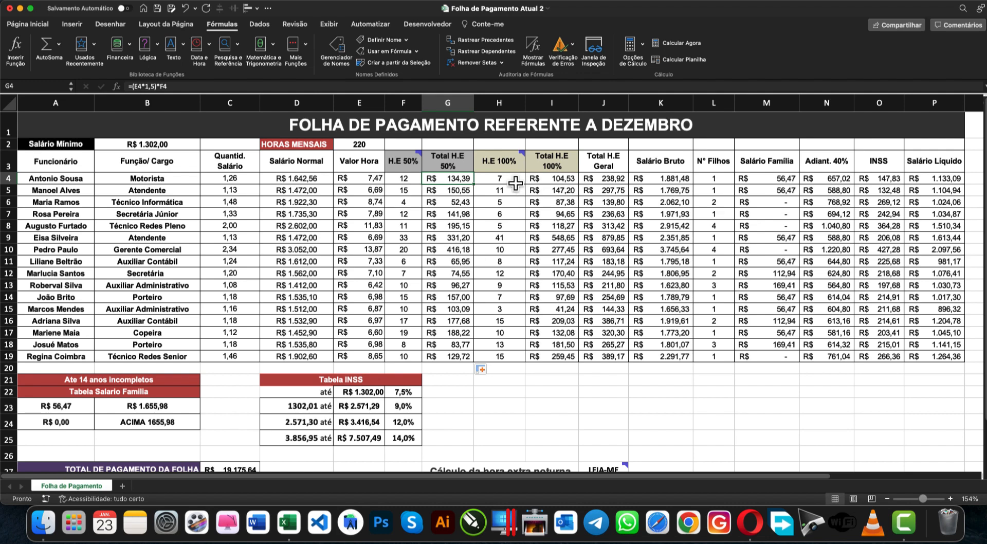
click(551, 161)
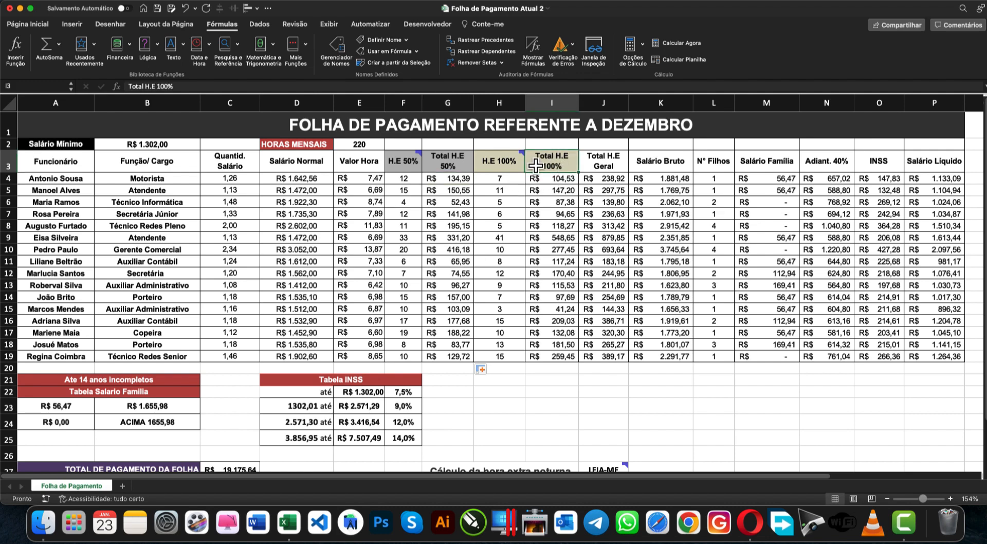
mouse_move(509, 158)
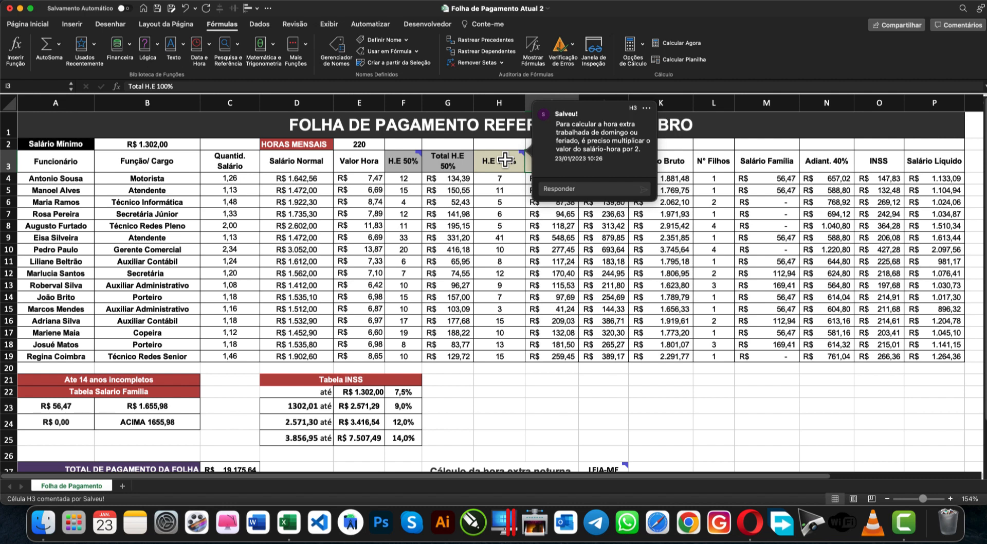
click(582, 226)
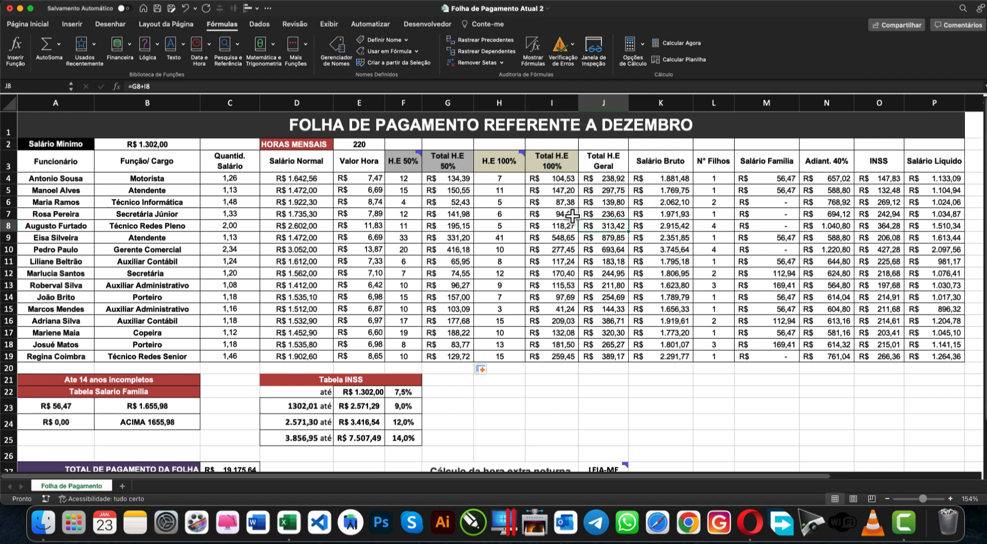
click(558, 177)
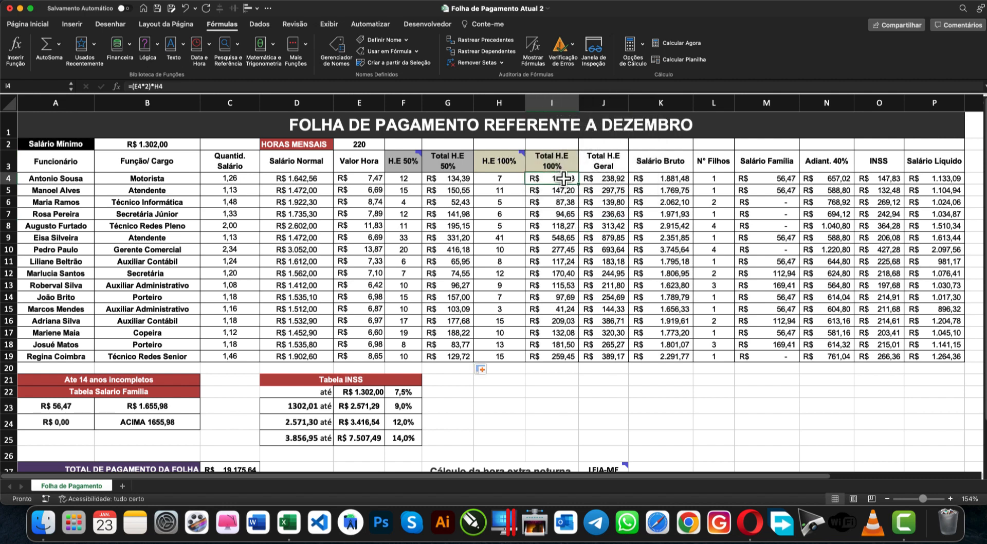
double_click(558, 178)
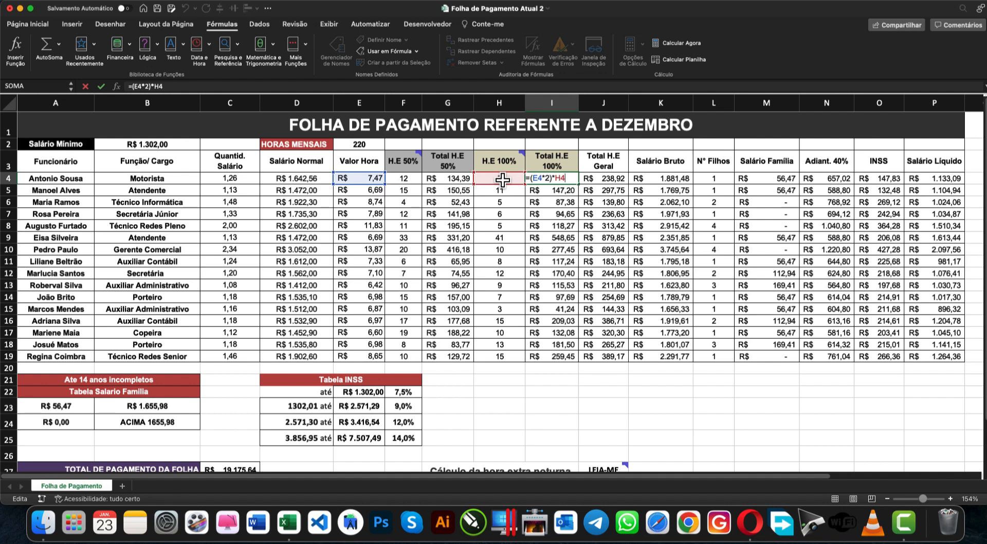
key(Return)
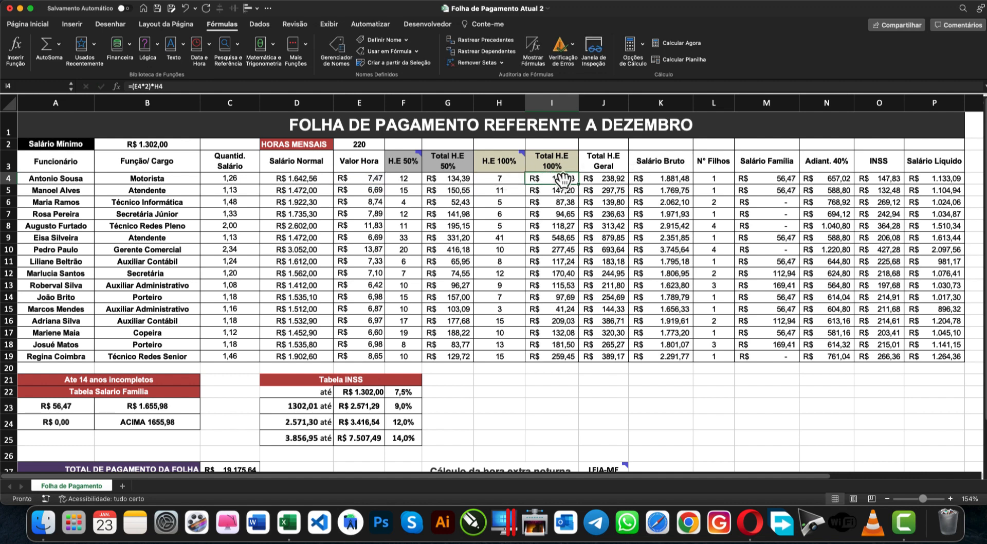
Replace the Total H.E Geral formula in J4 with =I4+G4 and fill it down to J19.
click(616, 178)
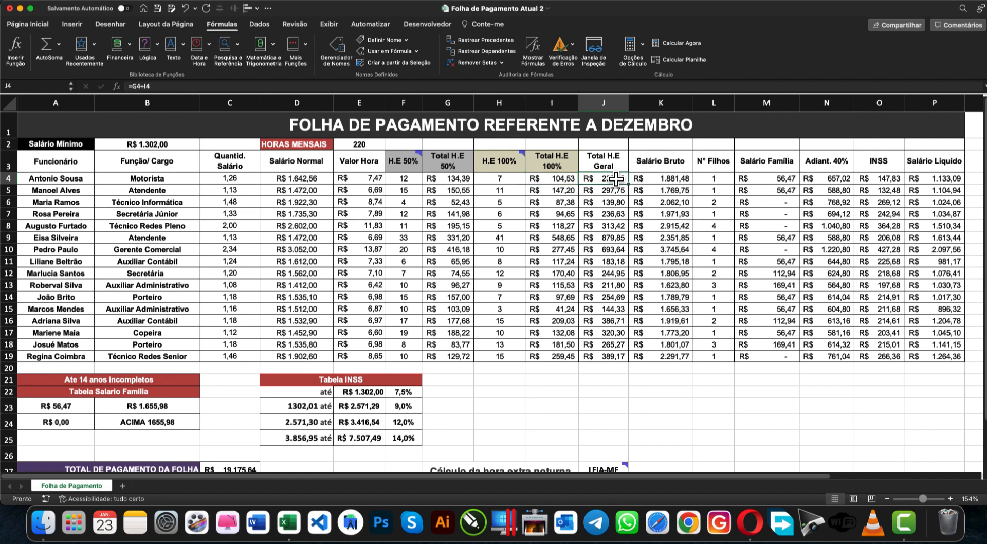
key(Delete)
text(=)
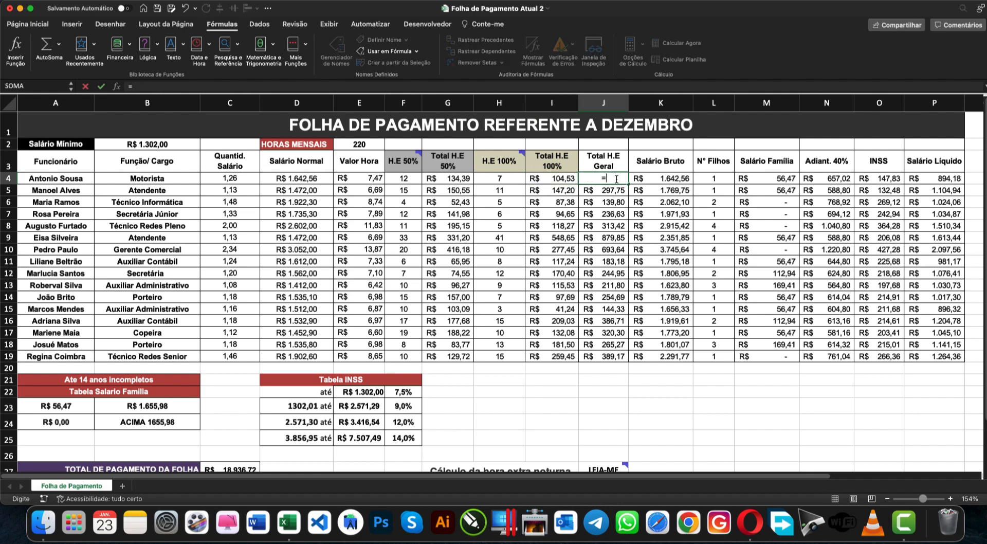
click(543, 178)
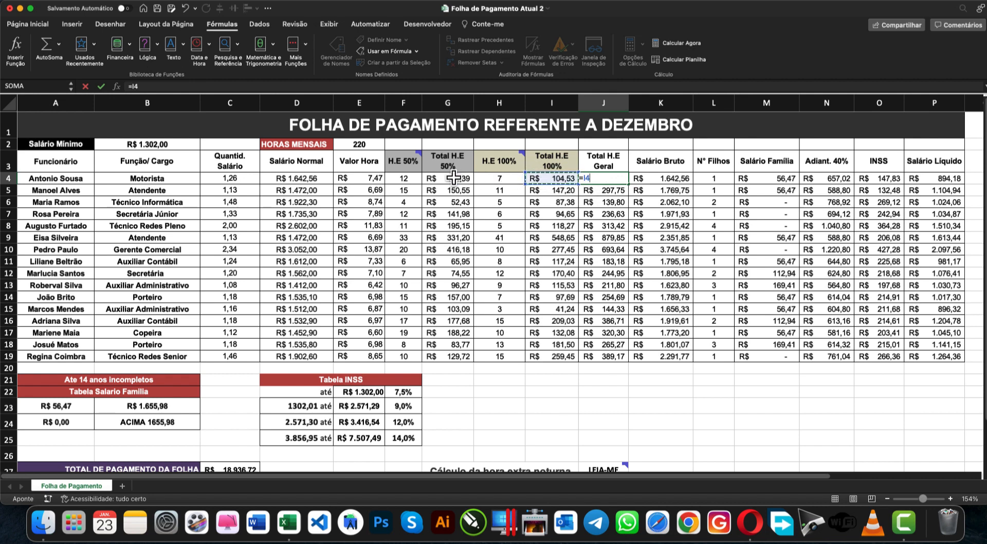
text(+)
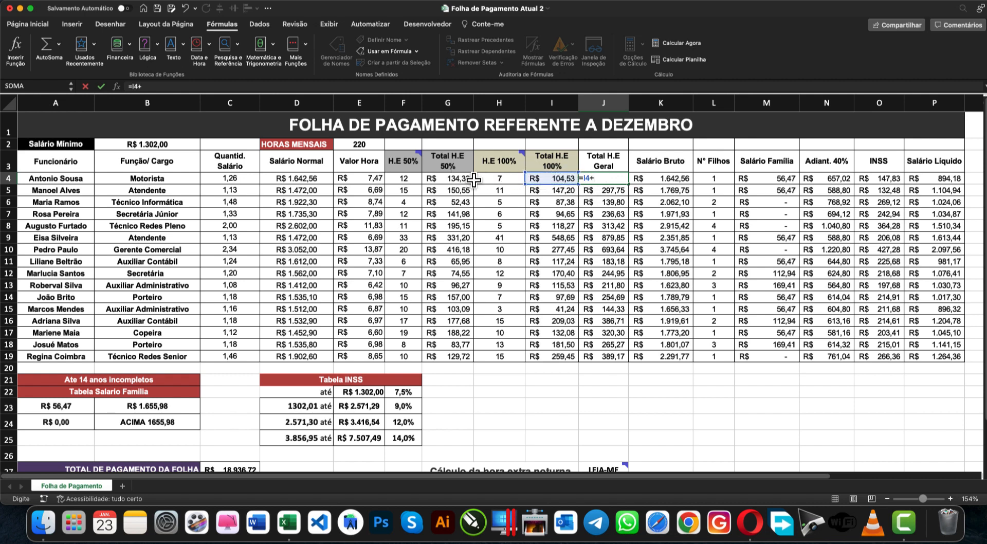
click(456, 180)
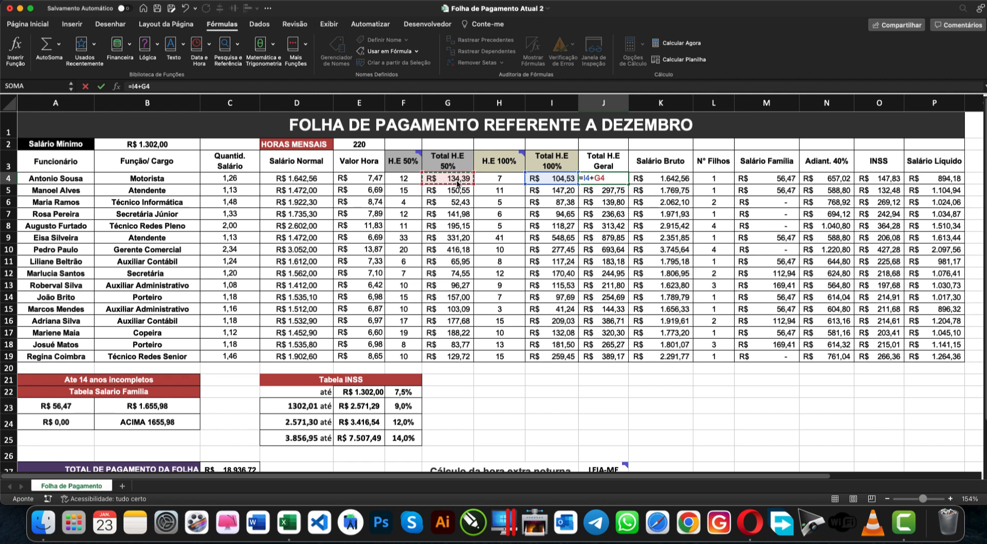
key(Return)
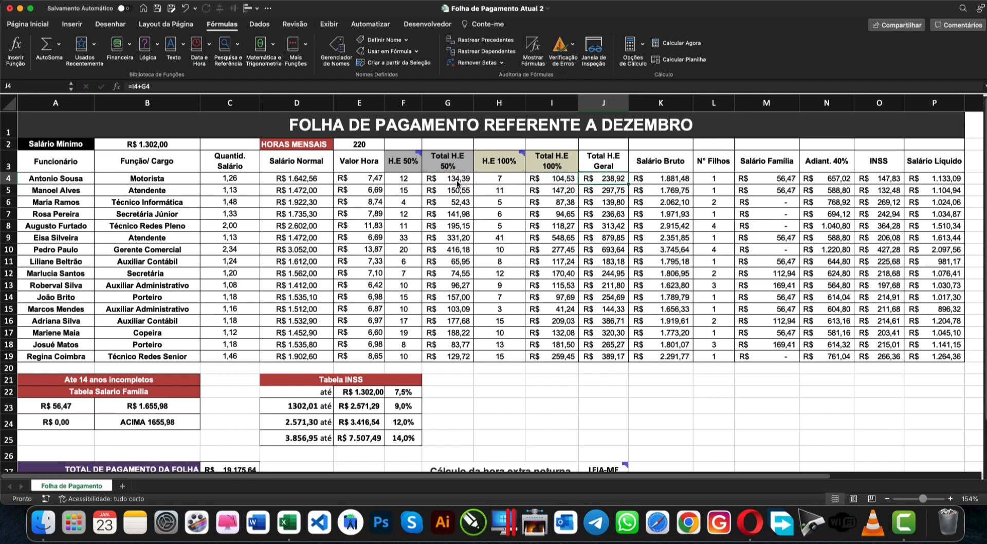
double_click(628, 186)
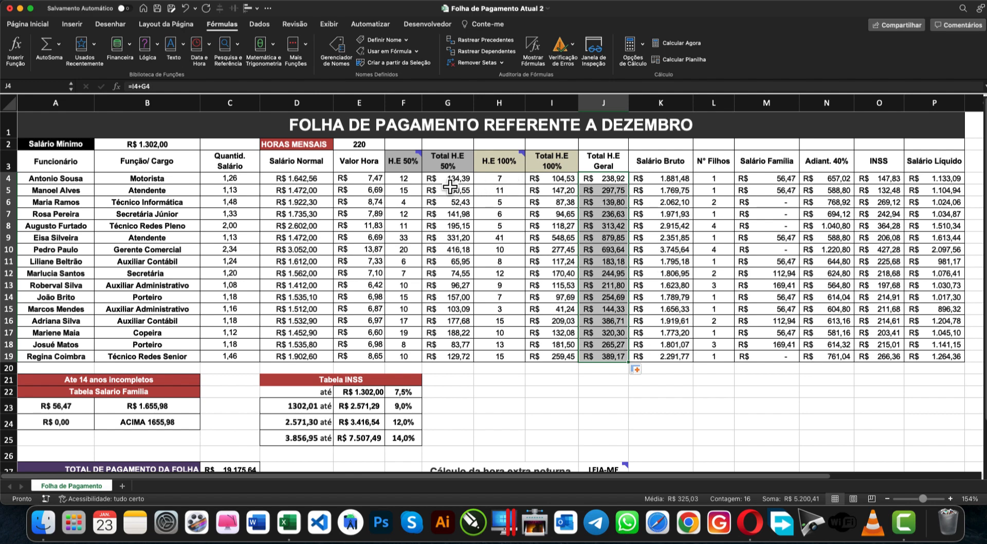
click(657, 176)
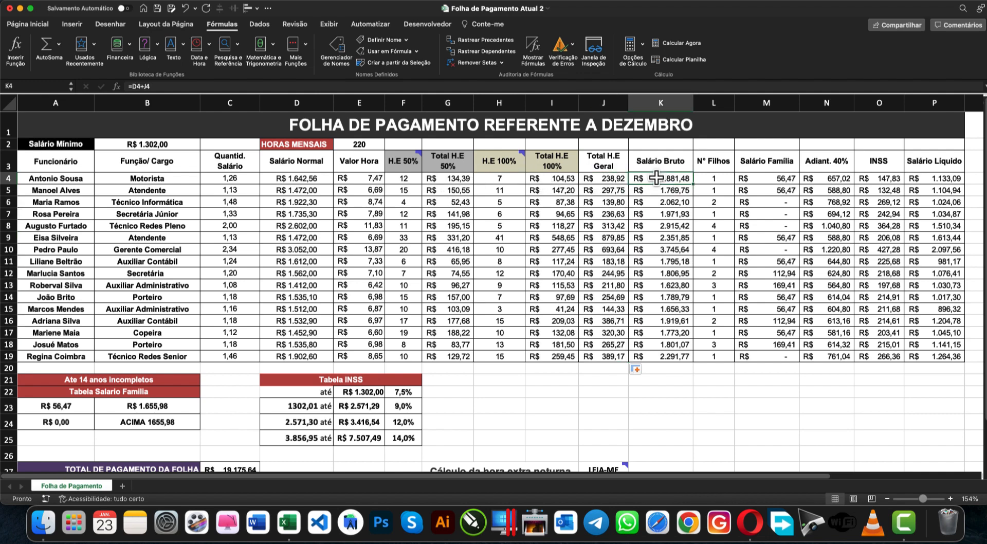
key(BackSpace)
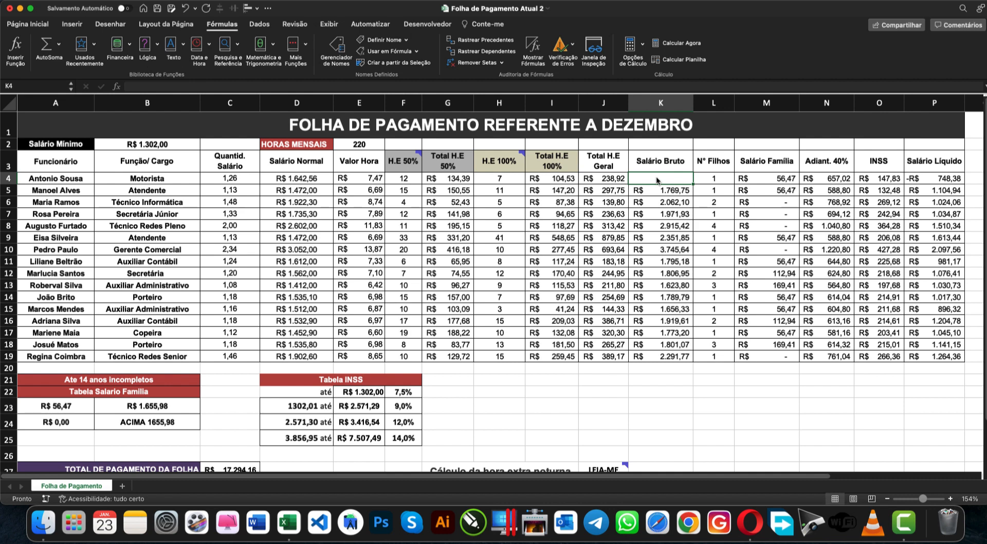
key(super+z)
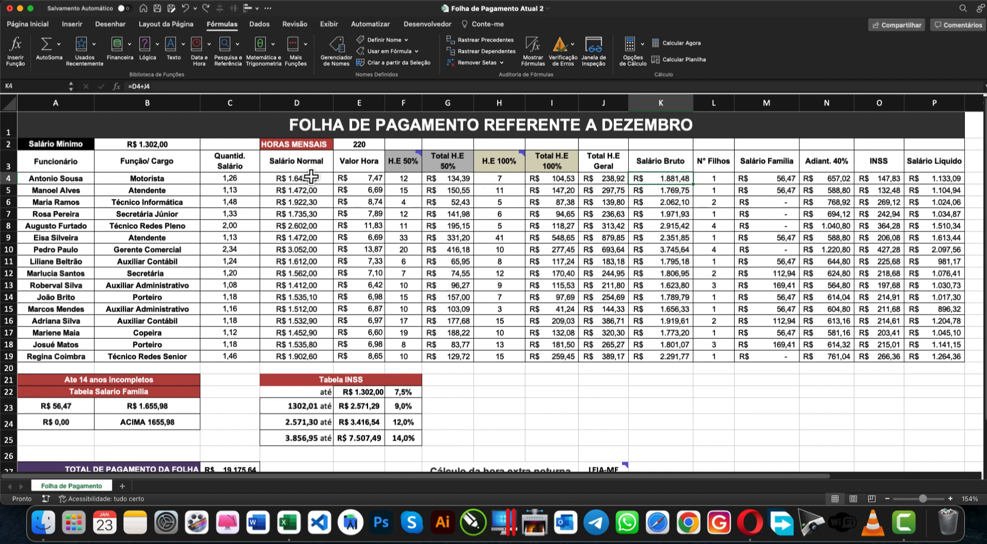
Review the first employee's overtime cells F4 to I4, the Salário Normal in D4 and the Total H.E Geral in J4.
click(414, 179)
click(448, 180)
drag(561, 181, 508, 174)
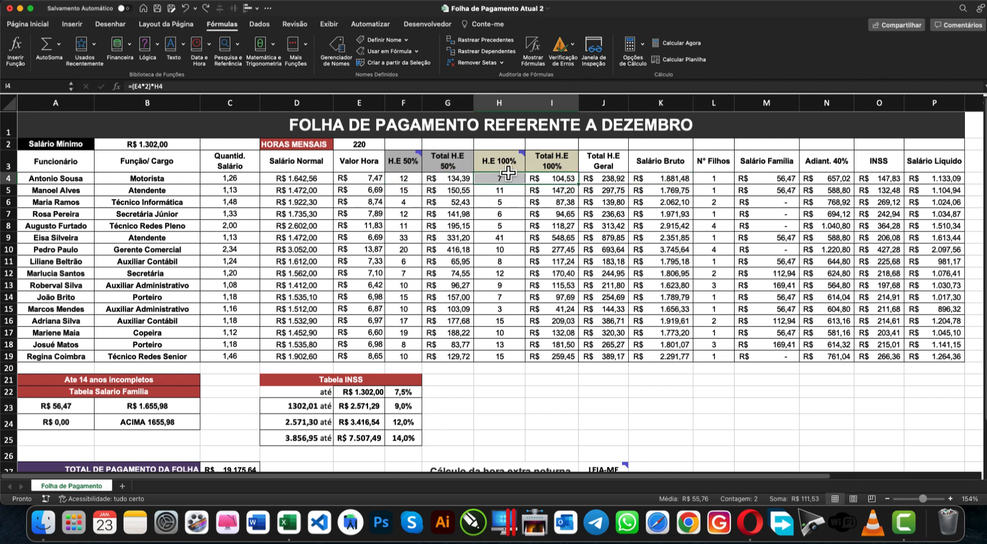
click(297, 175)
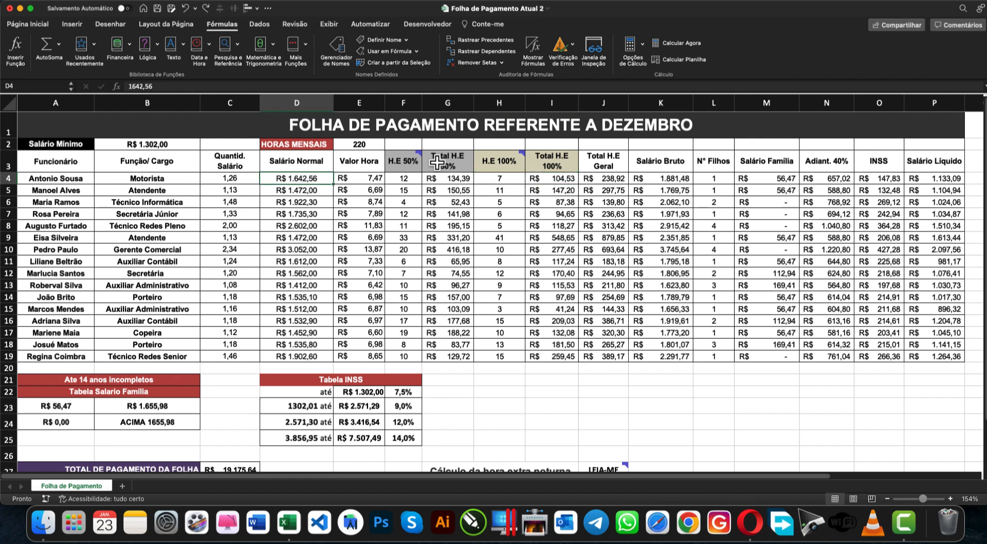
click(609, 178)
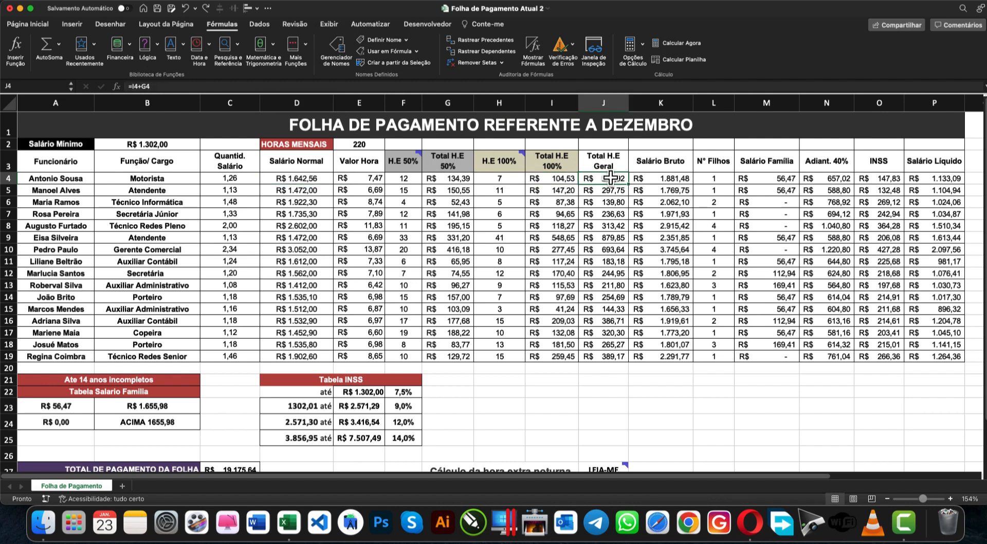
Replace the Salário Bruto formula in K4 with =J4+D4 and fill it down to K19.
click(668, 179)
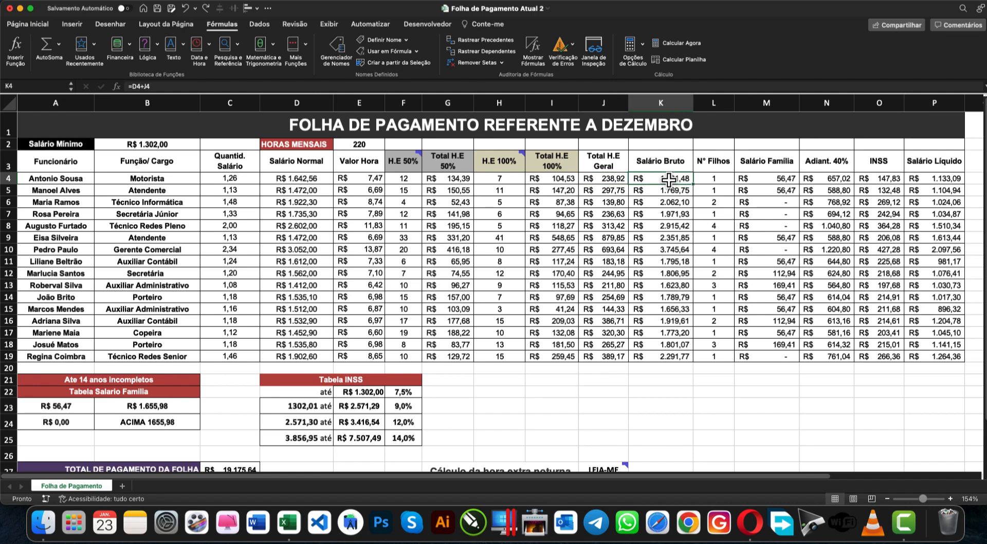
text(=)
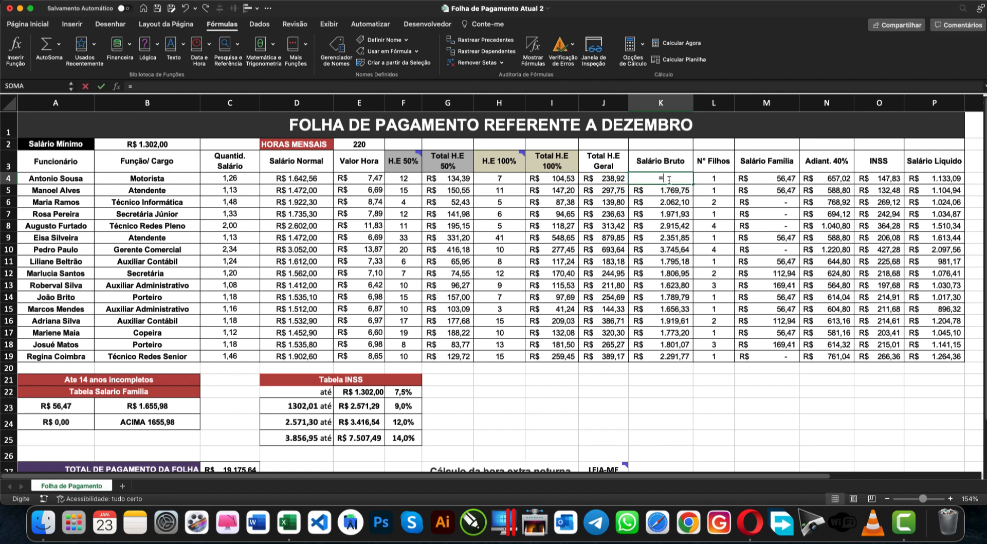
click(603, 181)
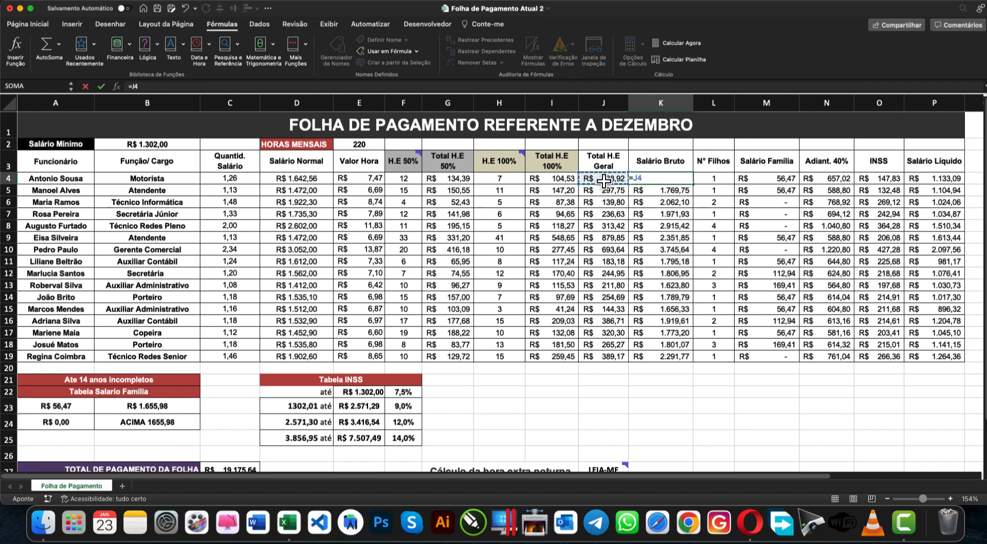
text(+)
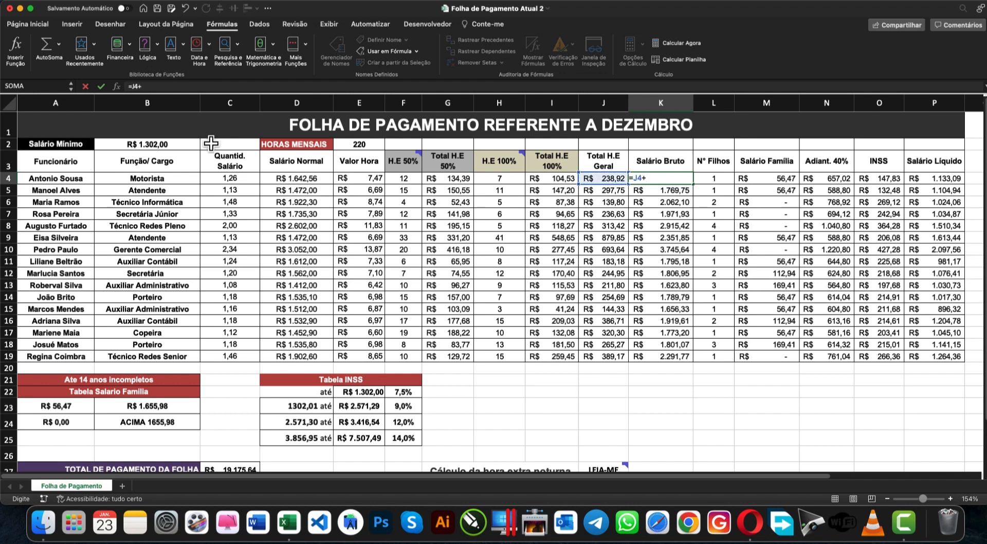
click(303, 180)
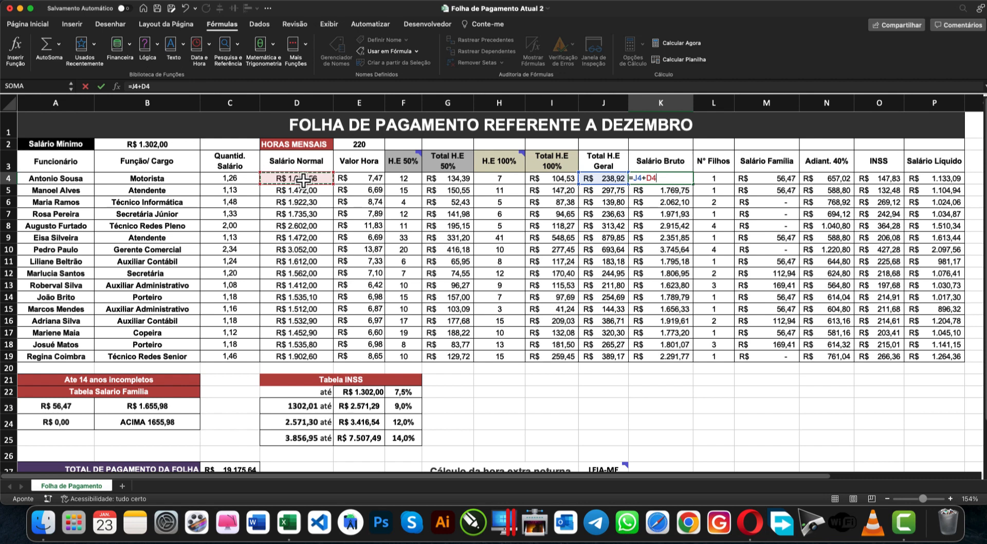
key(Return)
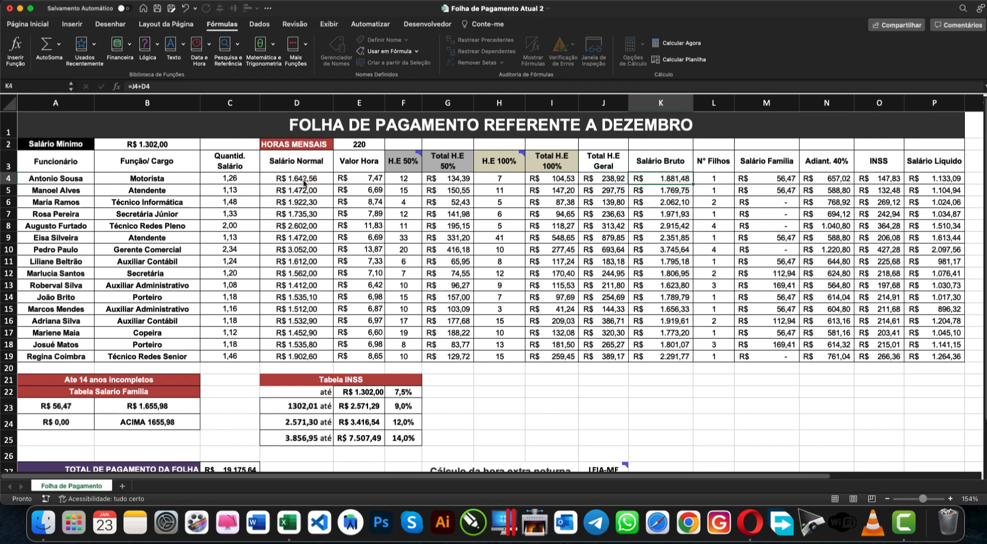
double_click(693, 183)
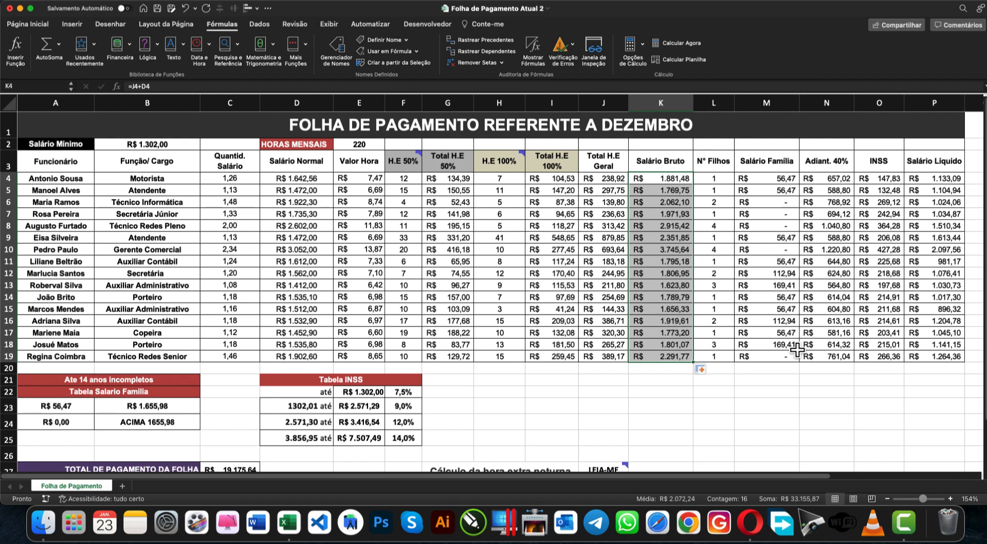
Review the Salário Família values M4 to M19, the M4 formula and the R$ 1.655,98 ceiling in the Tabela Salario Familia.
drag(770, 178, 770, 356)
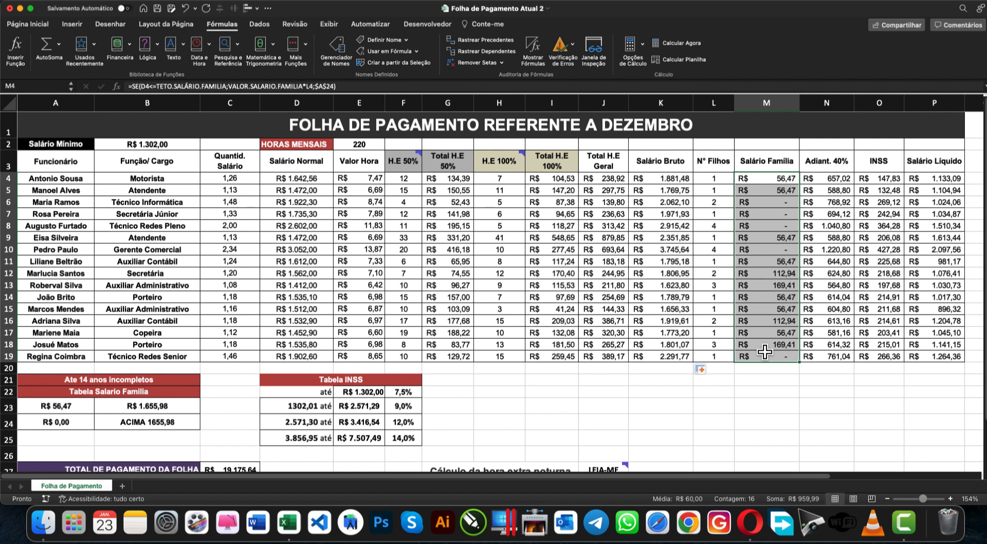
click(776, 180)
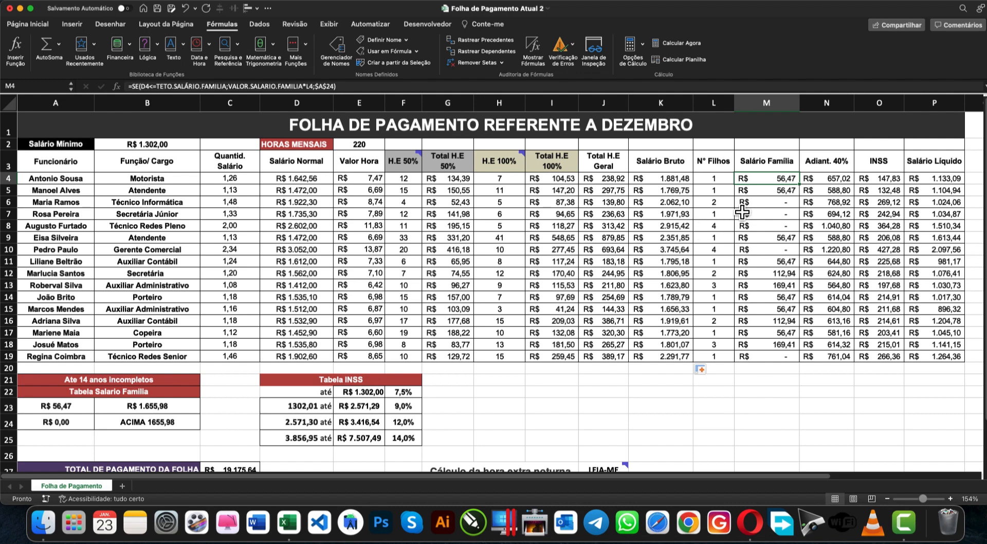
click(131, 411)
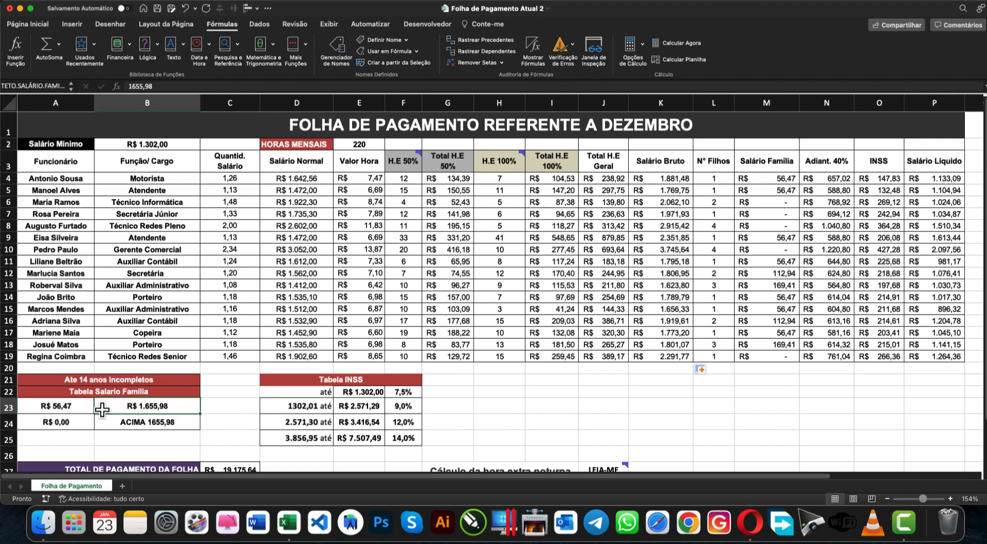
drag(102, 409, 132, 406)
Clear M4 and start a new SE formula there with the test D4<=TETO.SALÁRIO.FAMILIA.
click(785, 178)
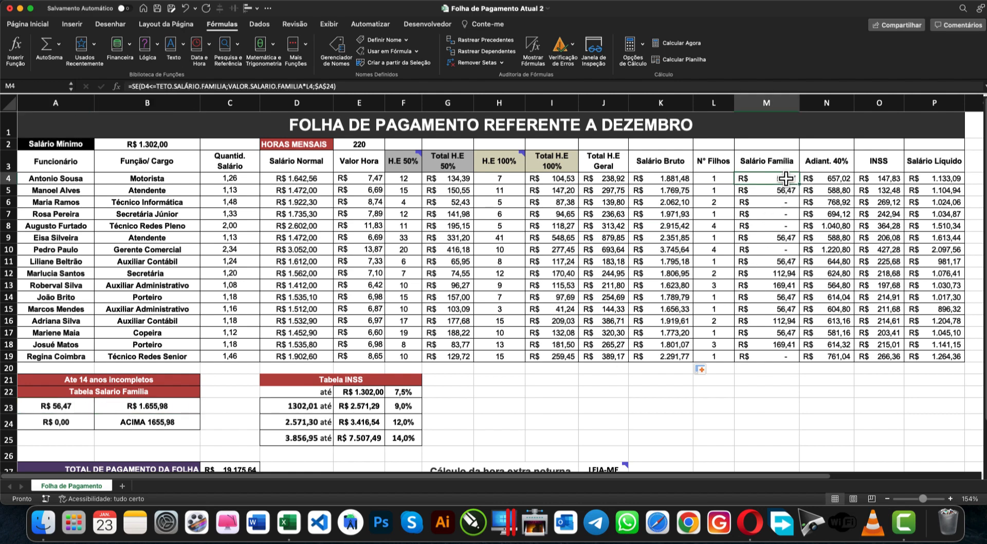
key(Delete)
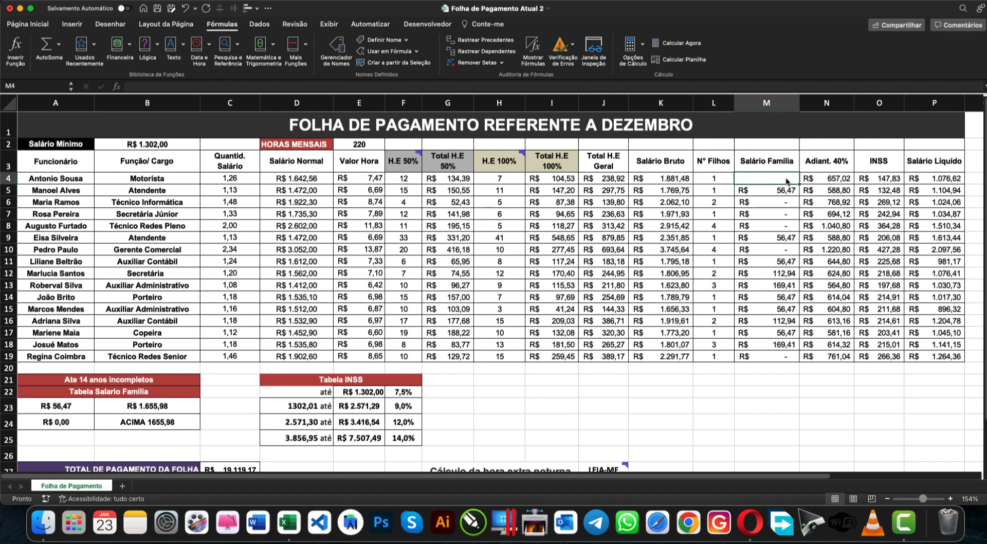
text(=)
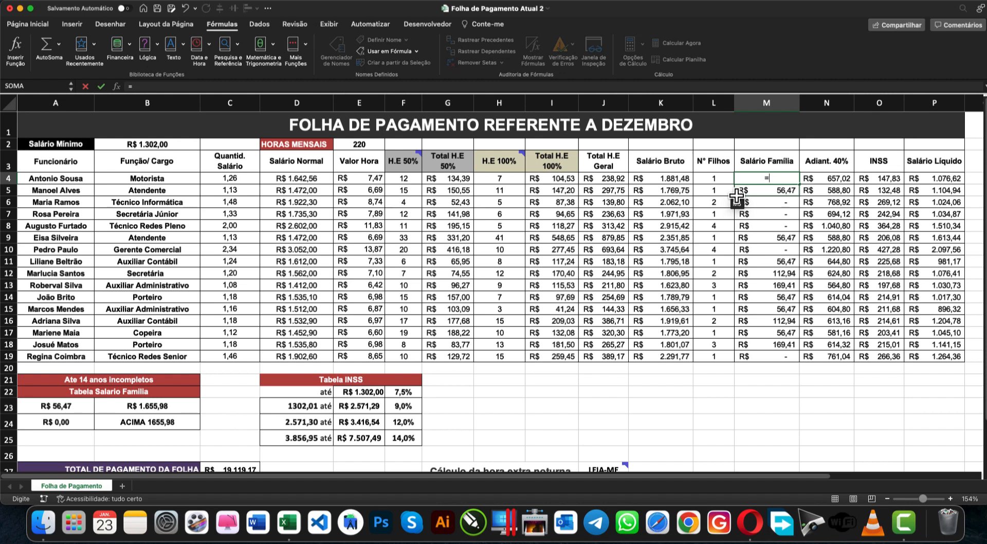
key(Escape)
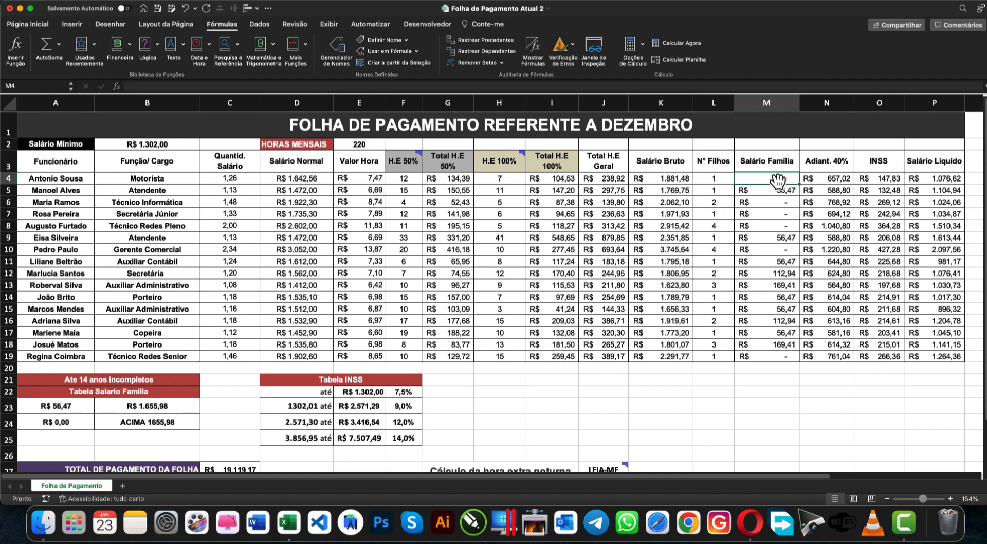
click(300, 84)
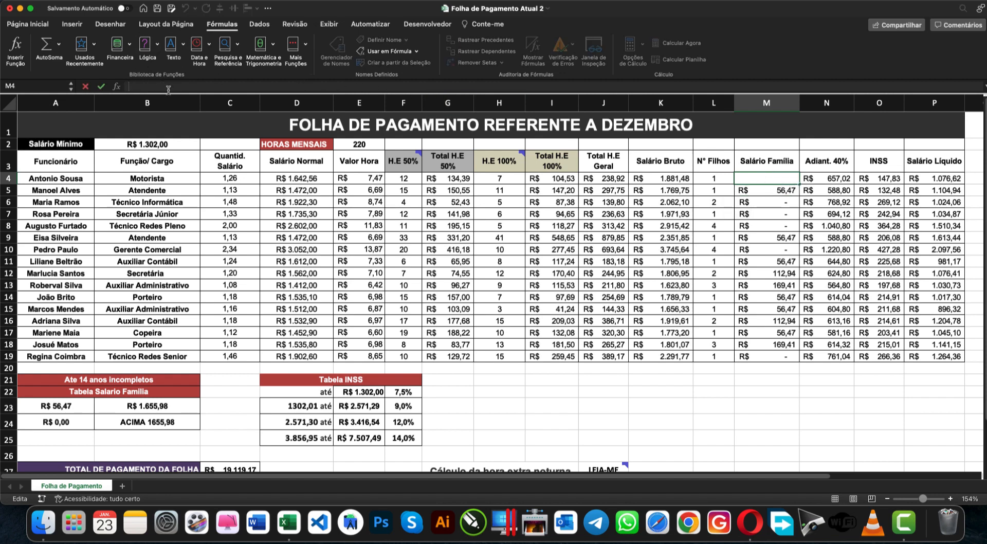
text(=)
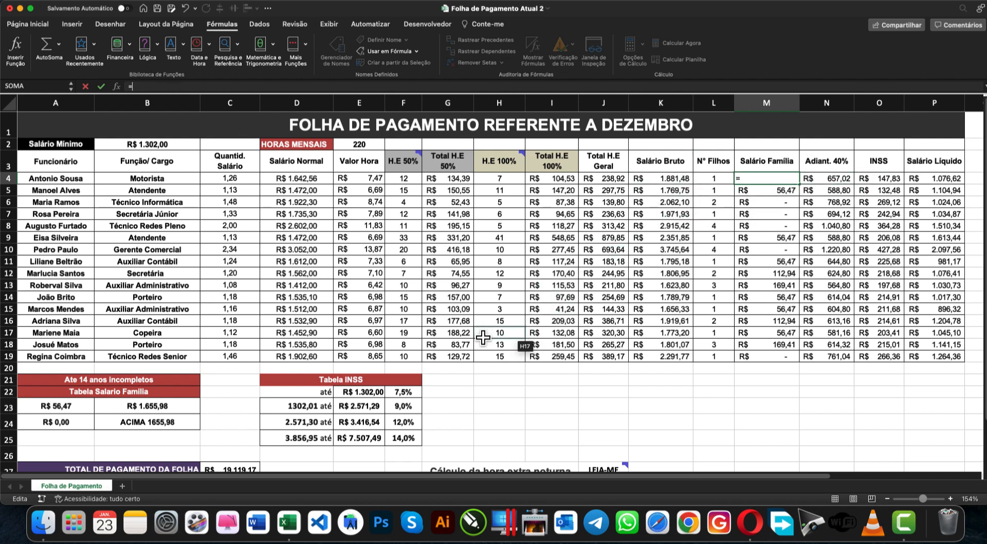
text(SE()
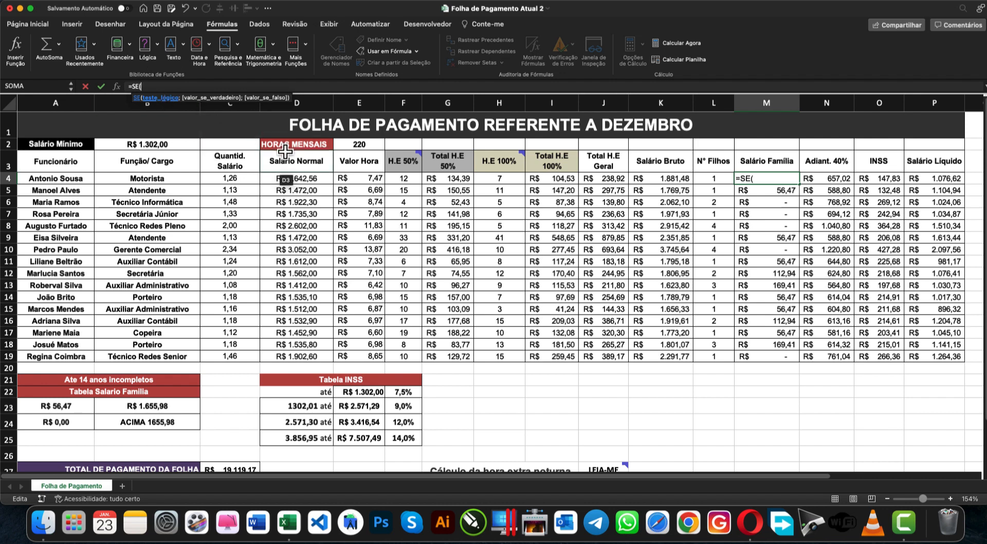
click(308, 179)
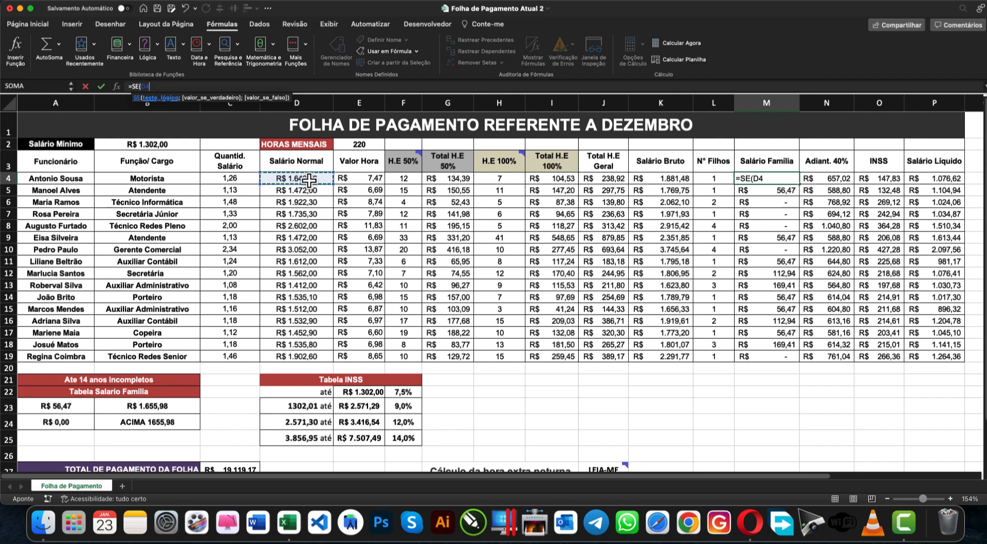
text(<=)
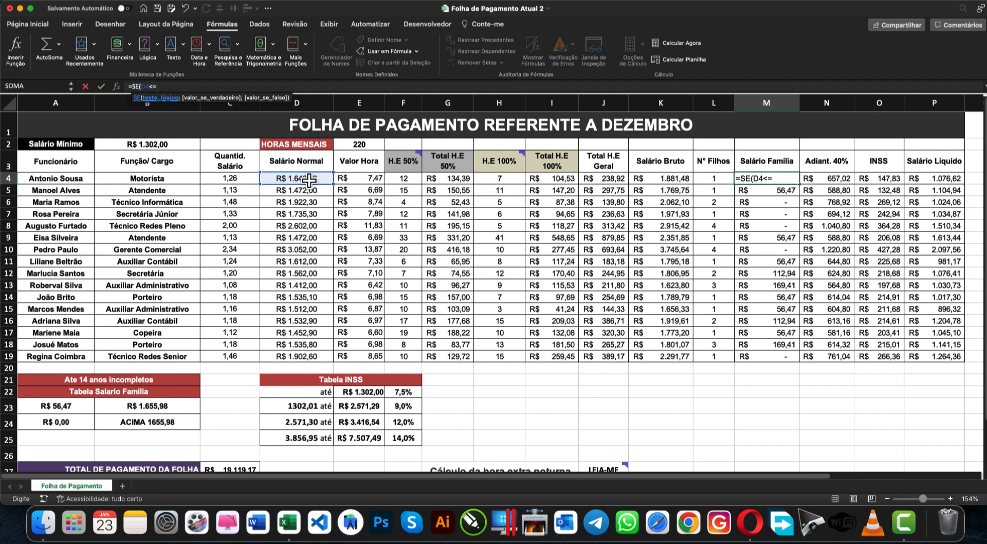
click(168, 407)
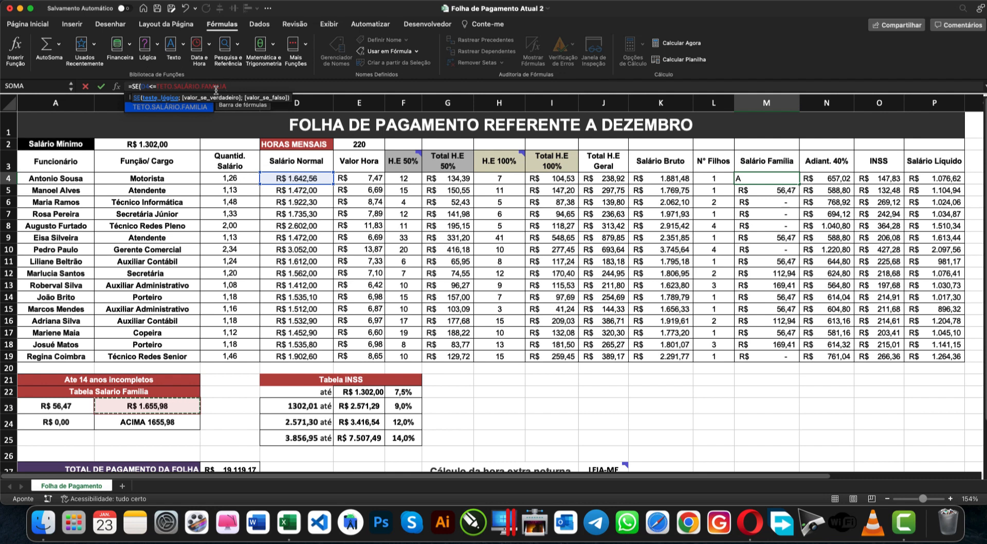
Complete the M4 formula with VALOR.SALARIO.FAMILIA*L4 as the true value and the absolute reference $A$24 as the false value.
text(;)
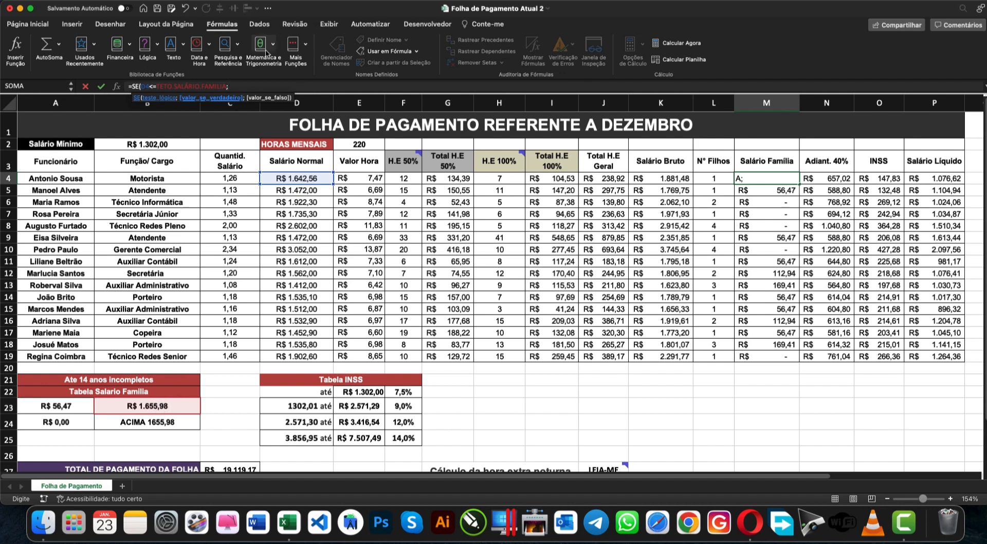
click(62, 408)
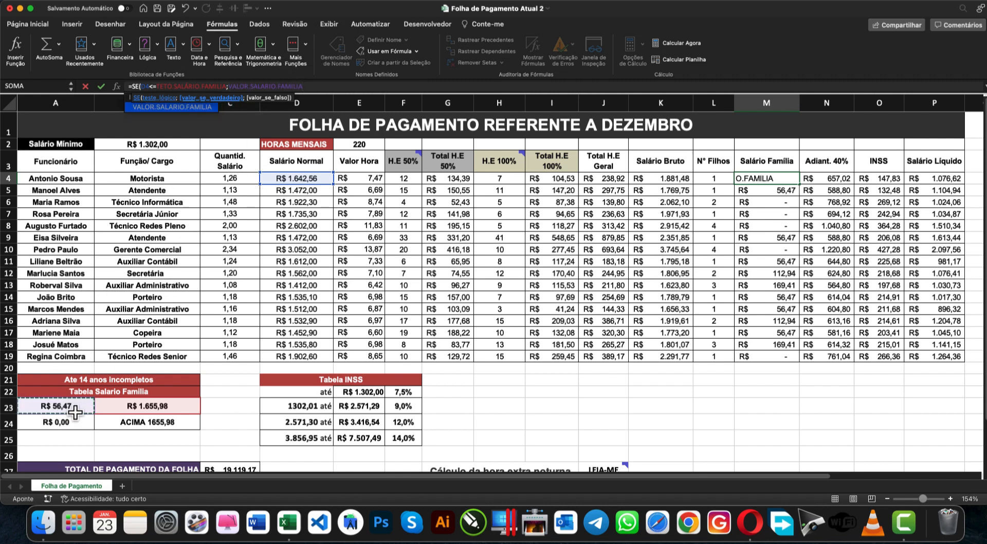
text(*)
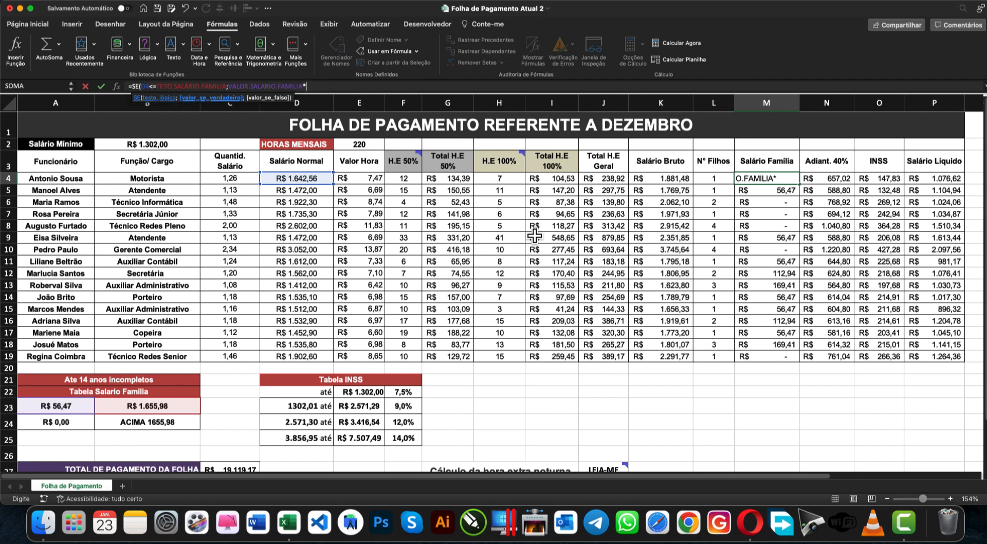
click(718, 179)
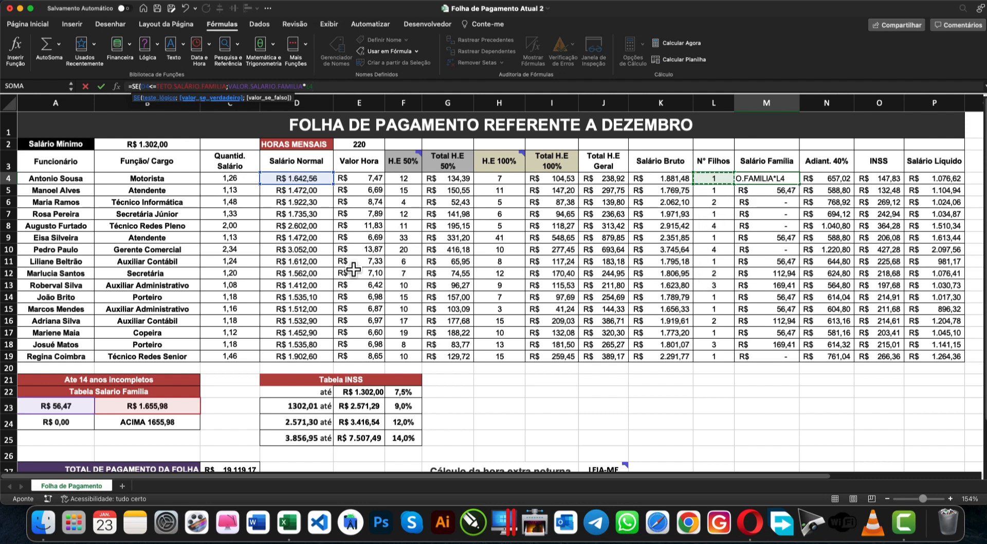
text(;)
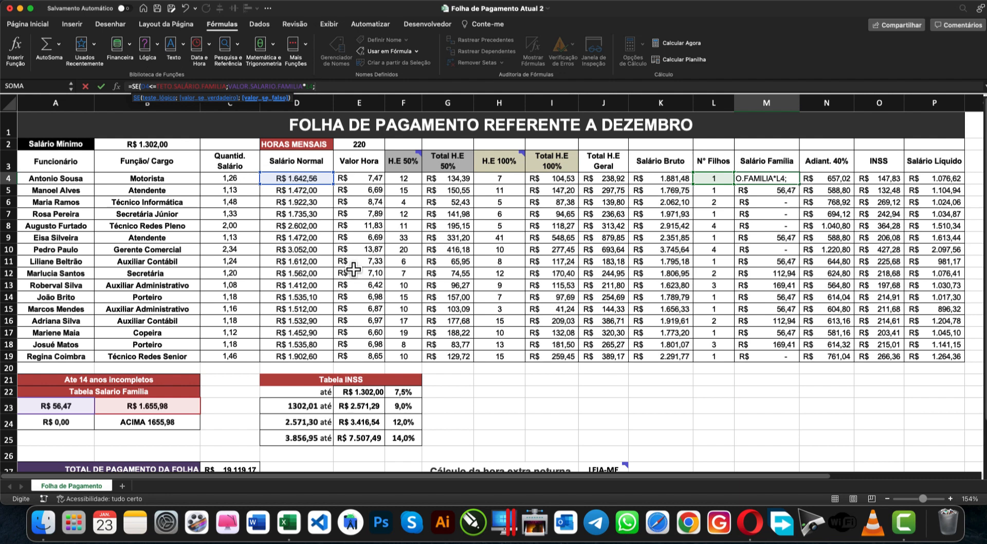
click(66, 420)
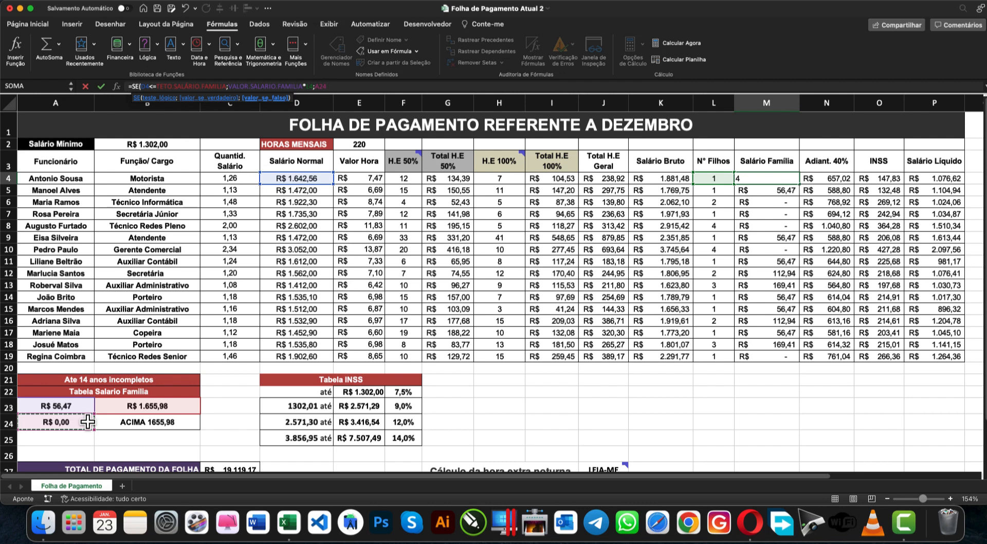
key(F4)
text())
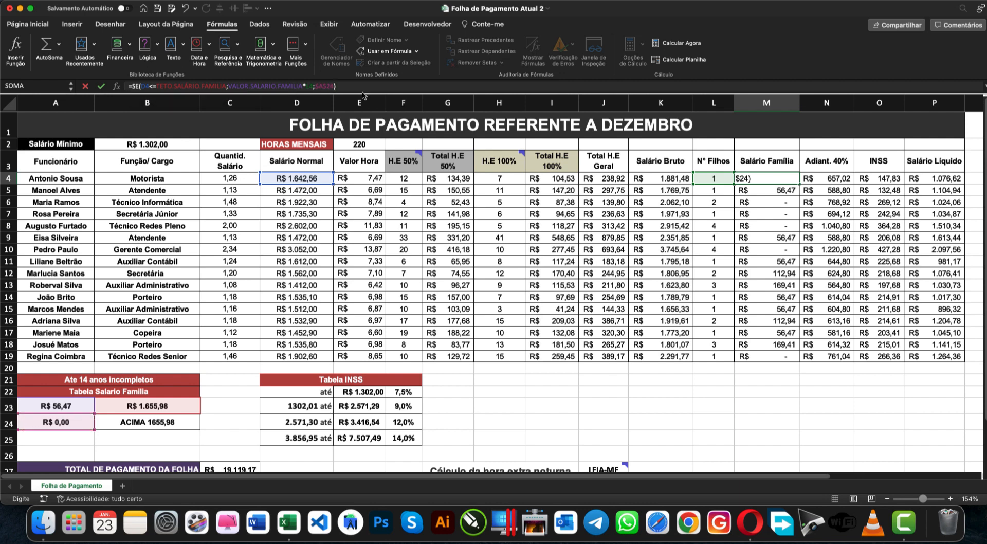
key(Return)
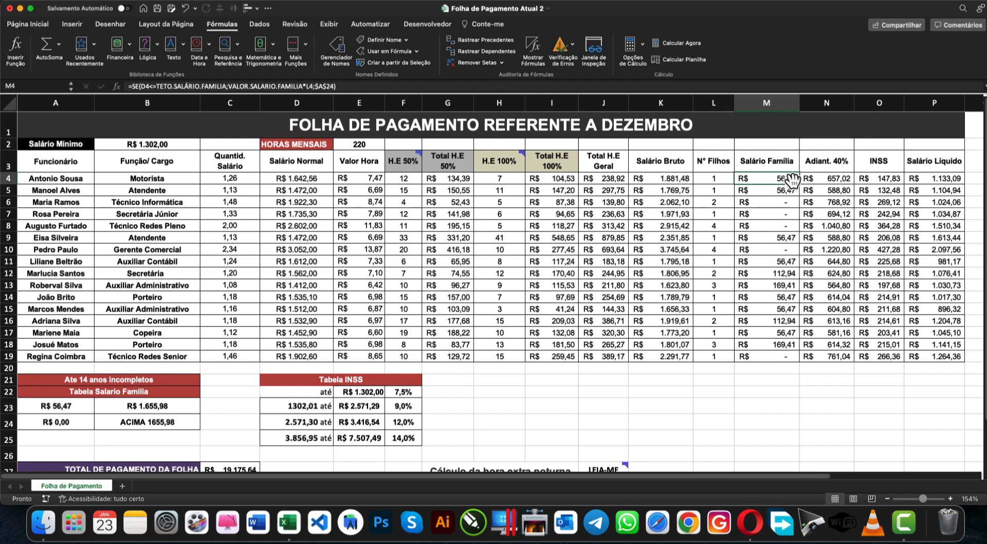
Fill the Salário Família formula from M4 down to M19.
click(313, 191)
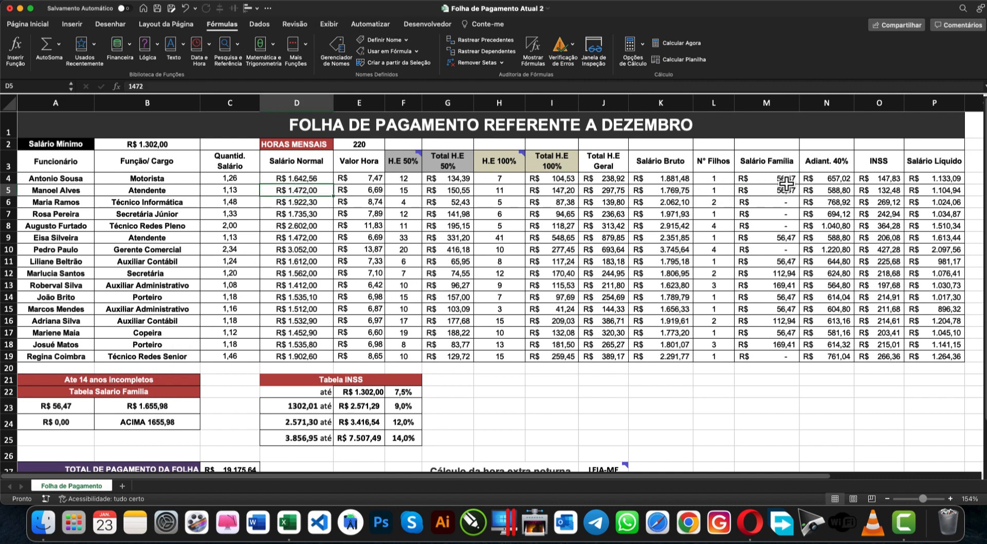
click(766, 180)
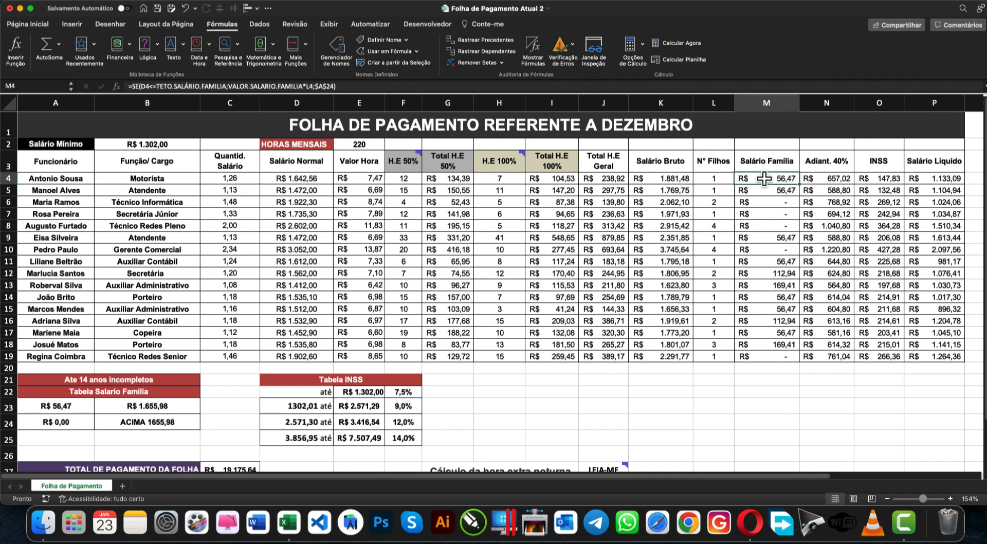
double_click(799, 183)
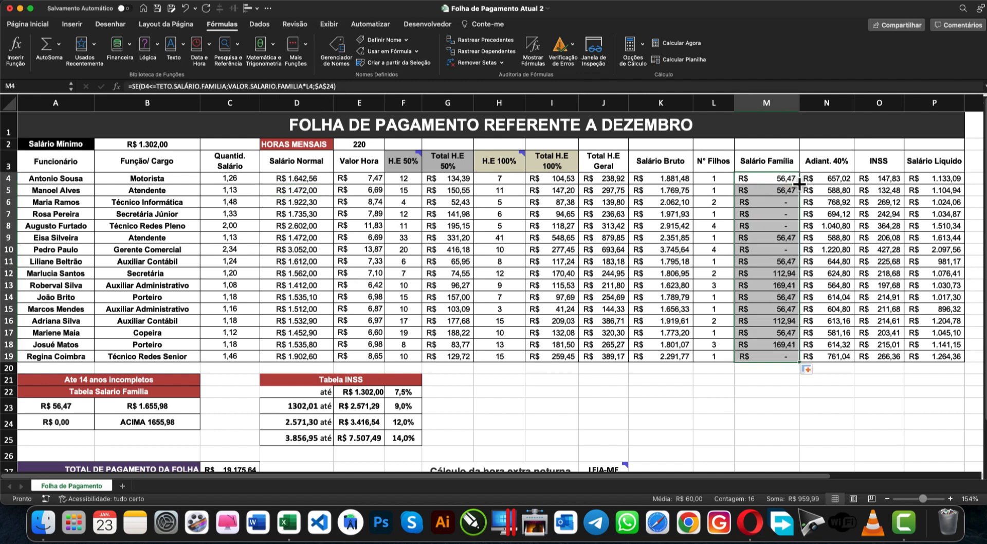
click(781, 179)
Replace the Adiant. 40% formula in N4 with =D4*40% and fill it down to N19.
click(823, 180)
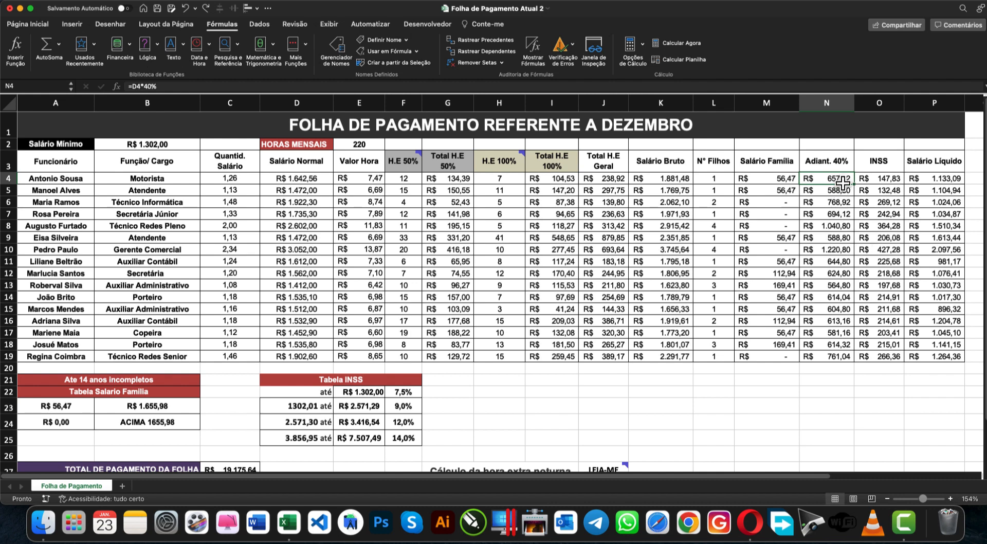
key(Delete)
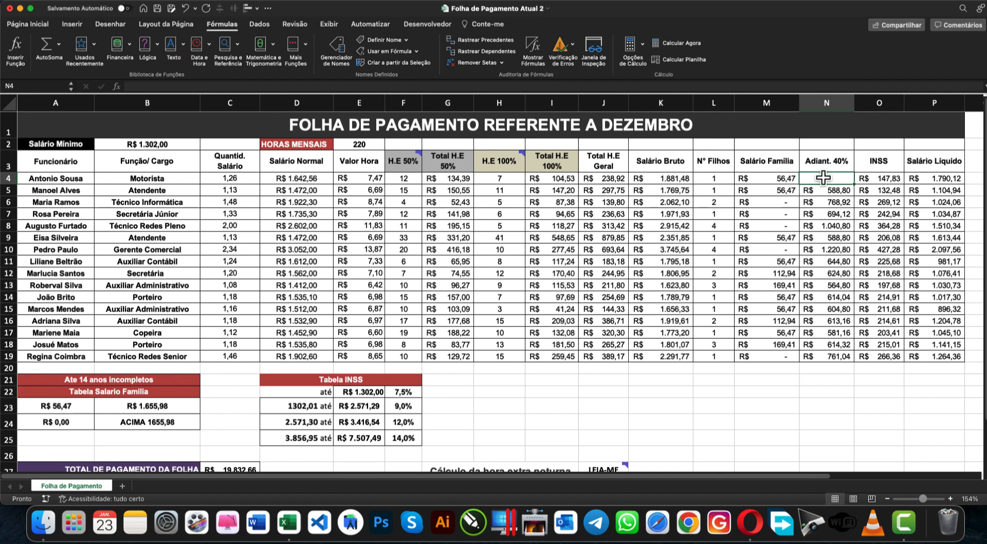
text(=)
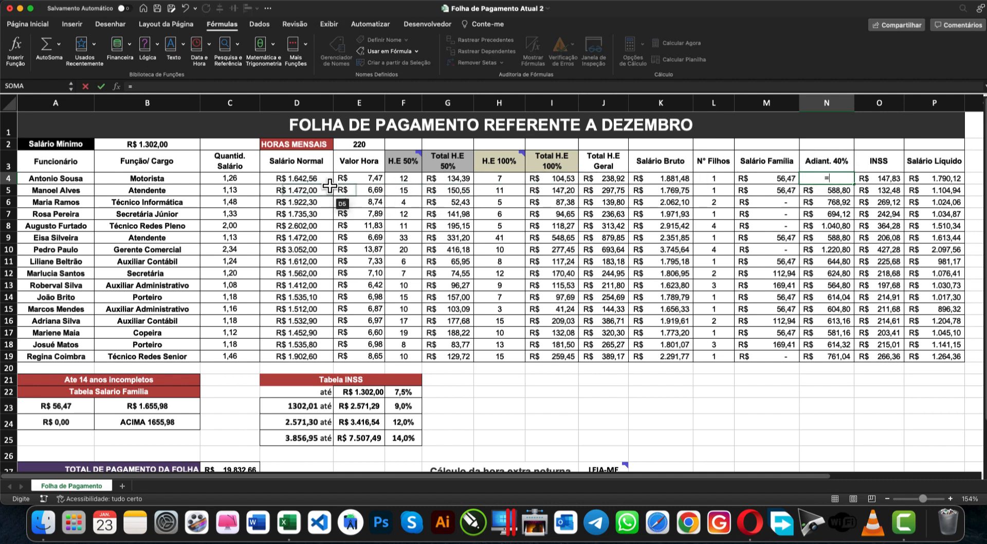
click(303, 177)
text(*)
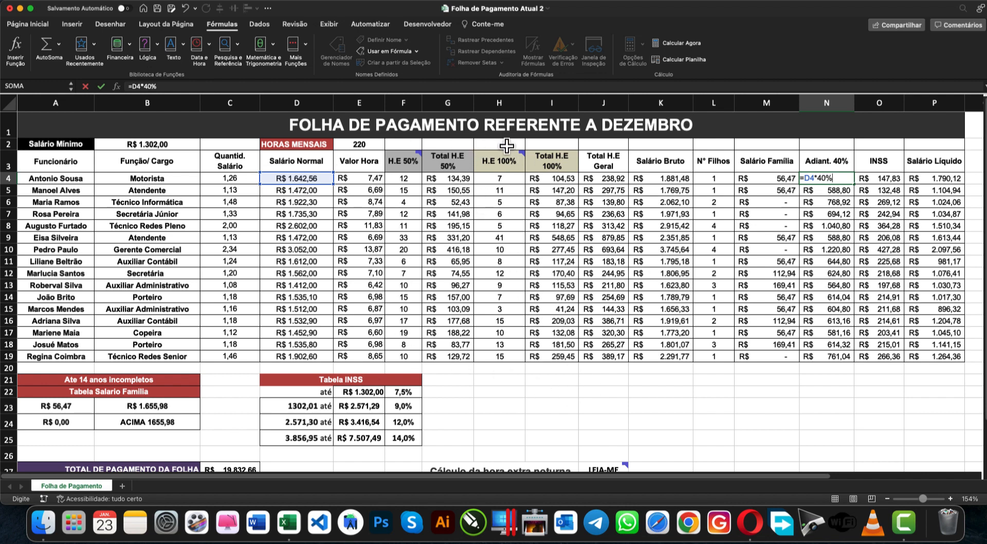
key(Return)
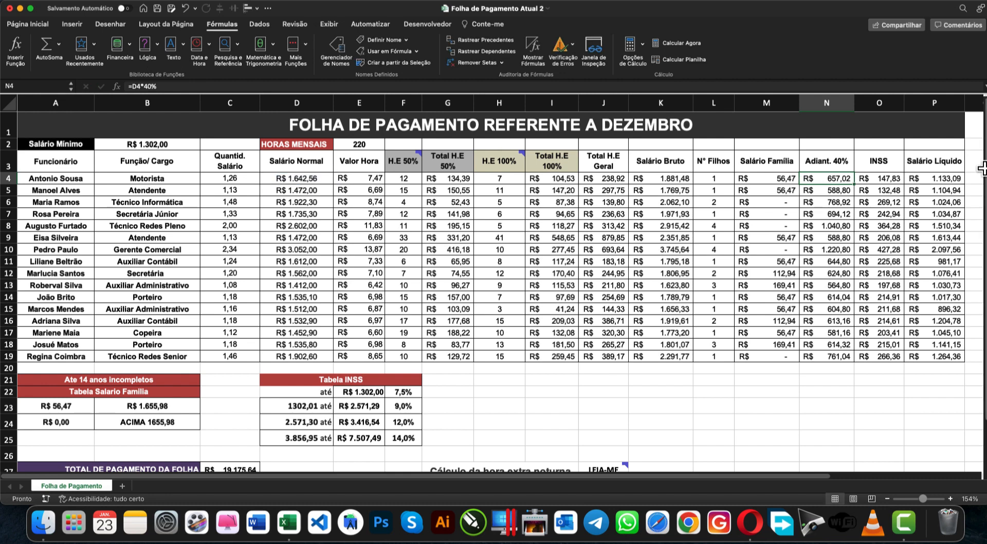
double_click(854, 183)
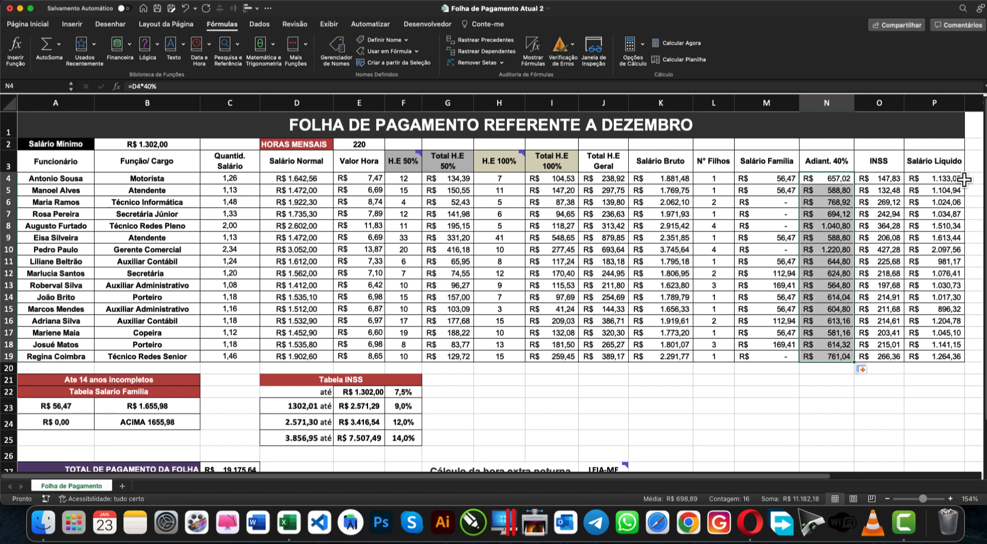
Widen the INSS column to about 11,83.
drag(904, 103, 914, 103)
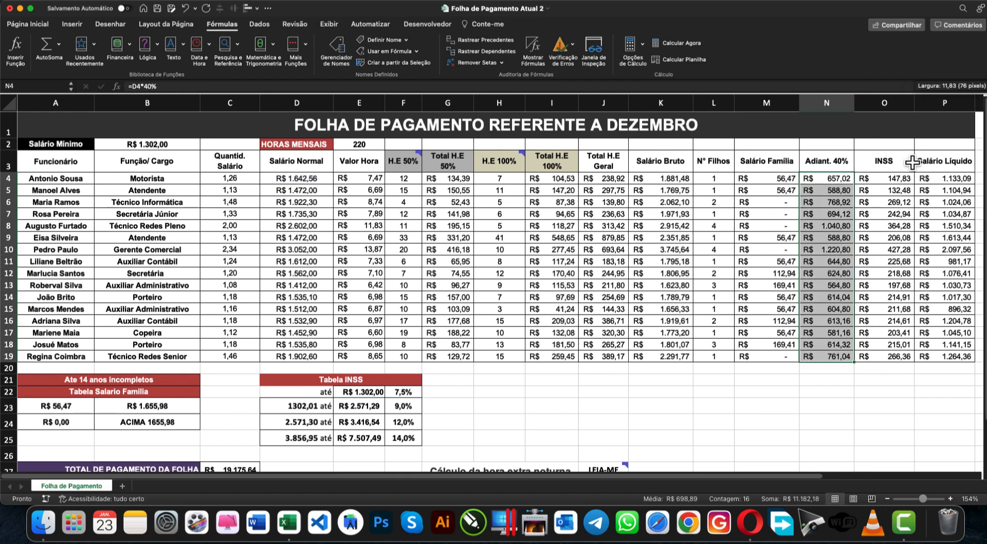
scroll(905, 467, right, 5)
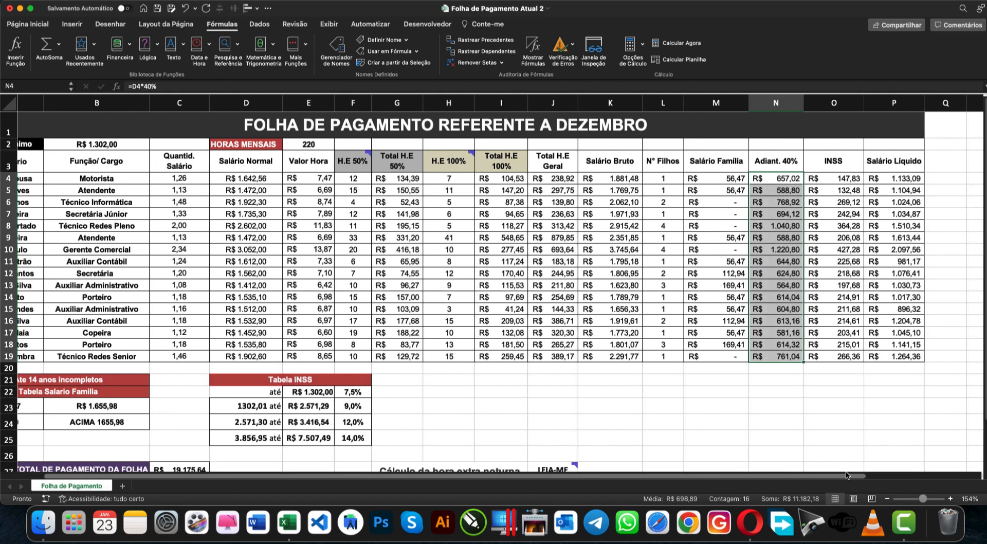
scroll(909, 465, right, 1)
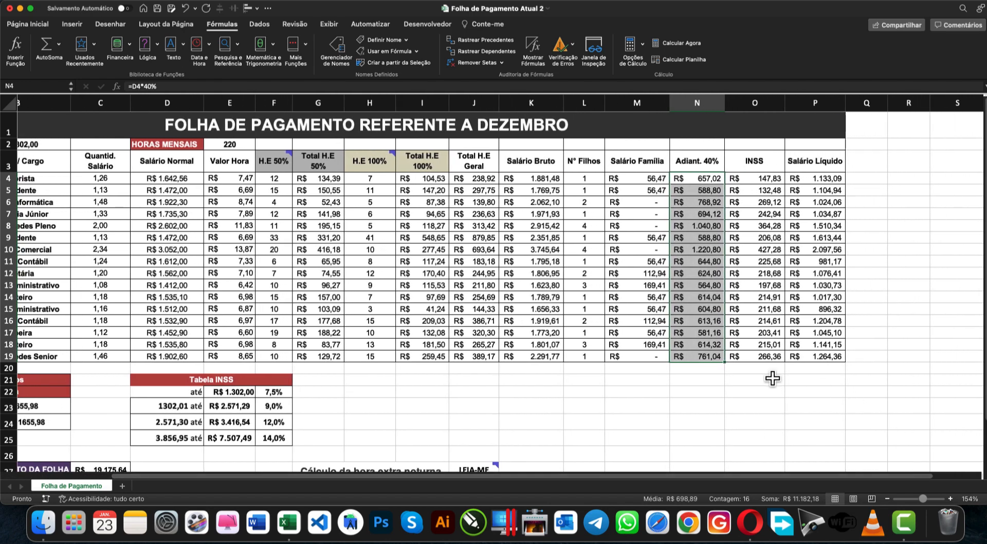
Review the existing nested SE formula in the INSS cell O4 and clear the cell.
click(765, 180)
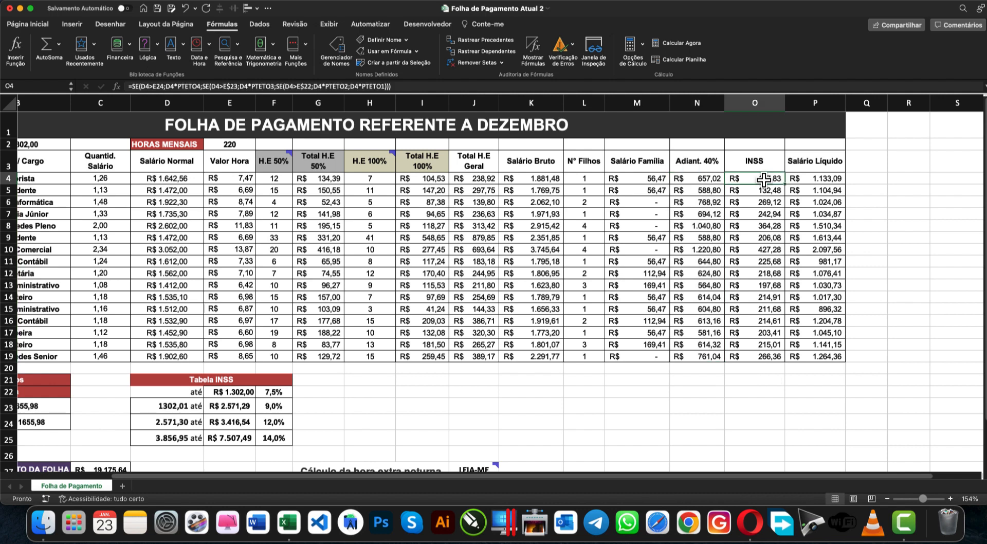
click(407, 87)
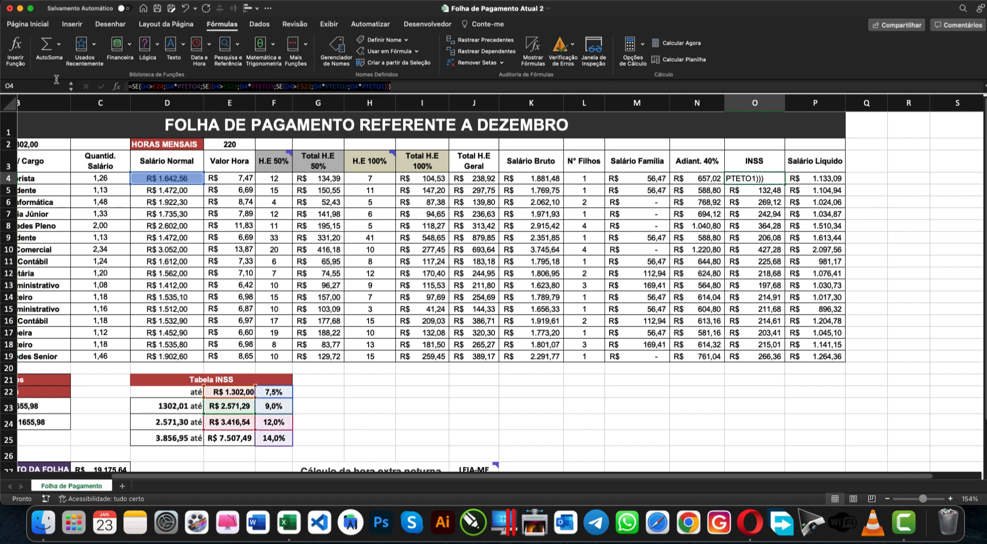
key(Escape)
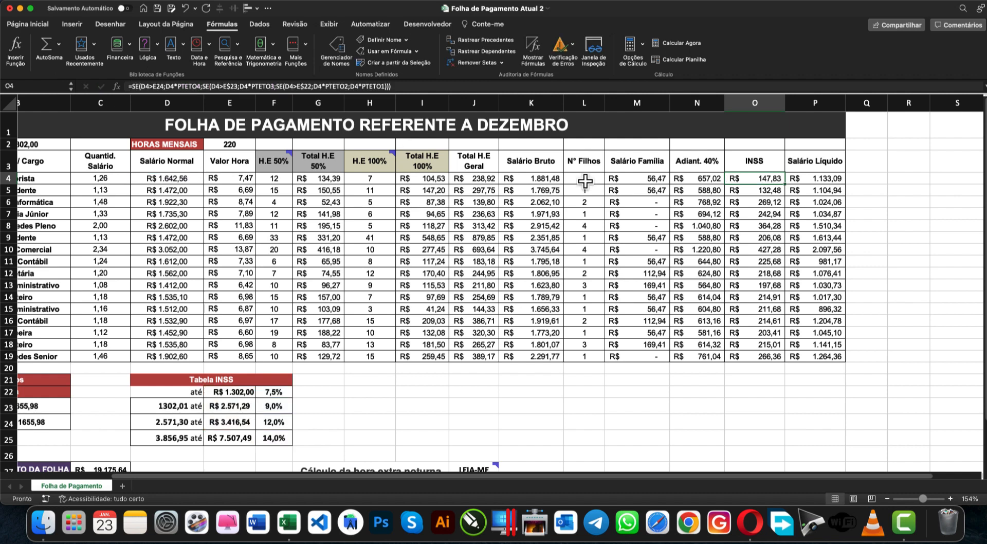
key(super+z)
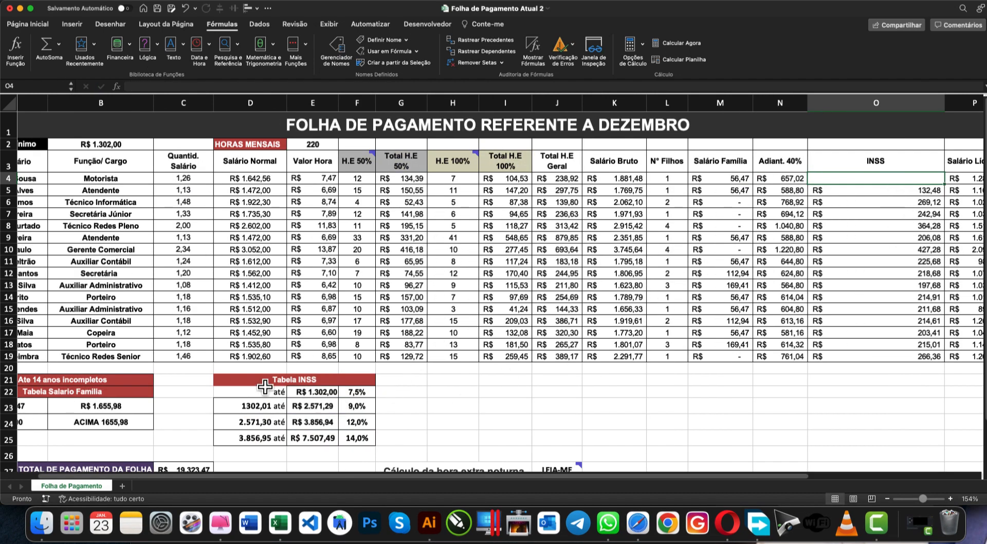
Examine the salary ceilings in the Tabela INSS and the contribution rate that applies to each bracket.
drag(265, 386, 367, 446)
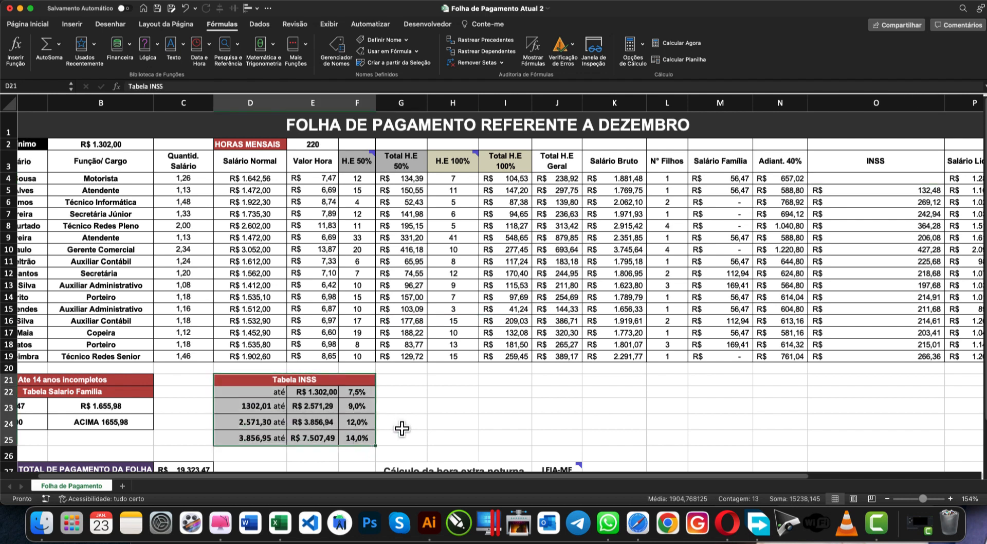
click(401, 428)
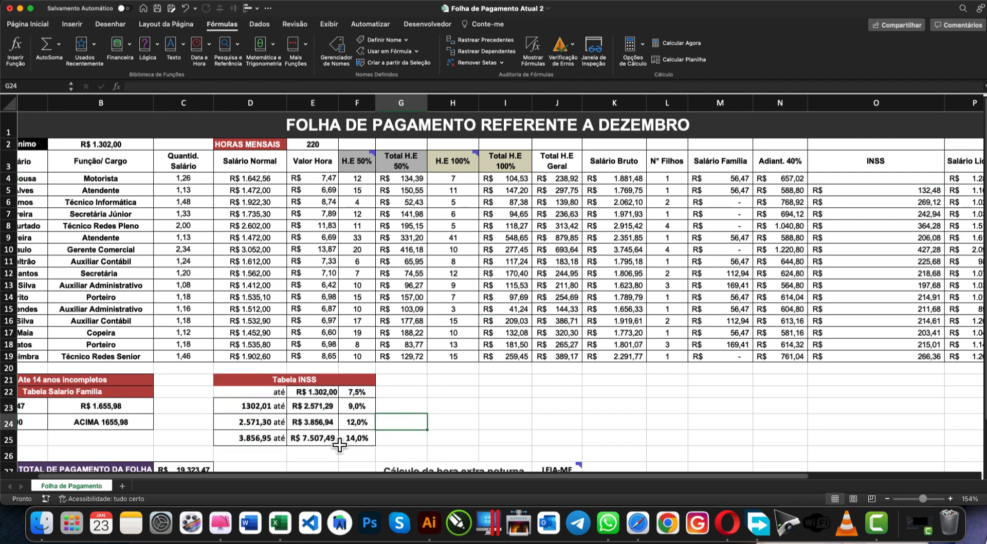
click(304, 423)
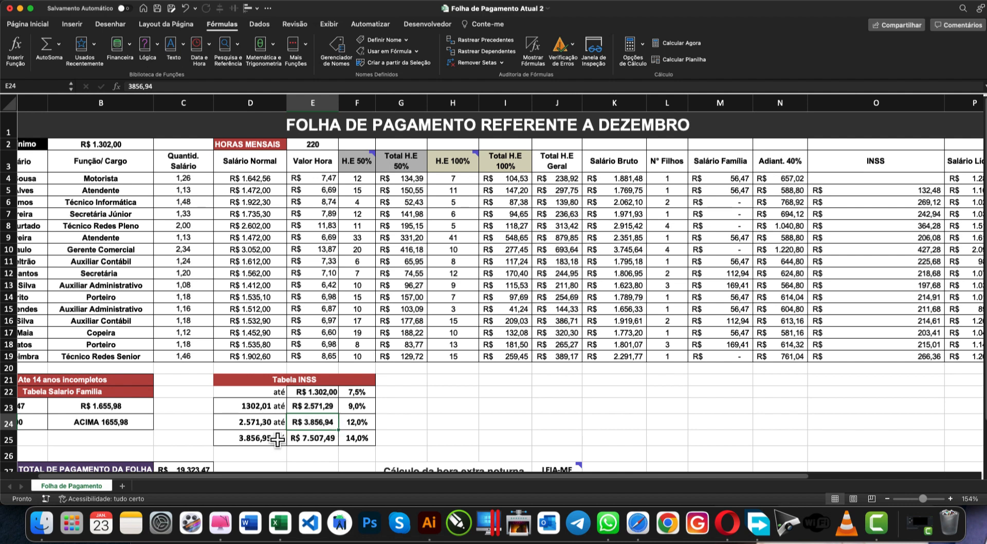
click(347, 438)
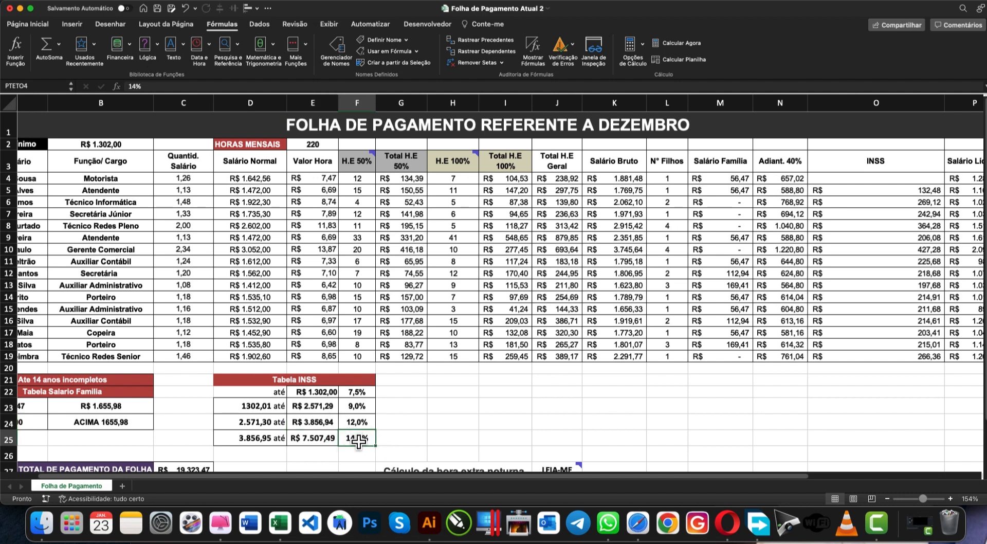
click(315, 422)
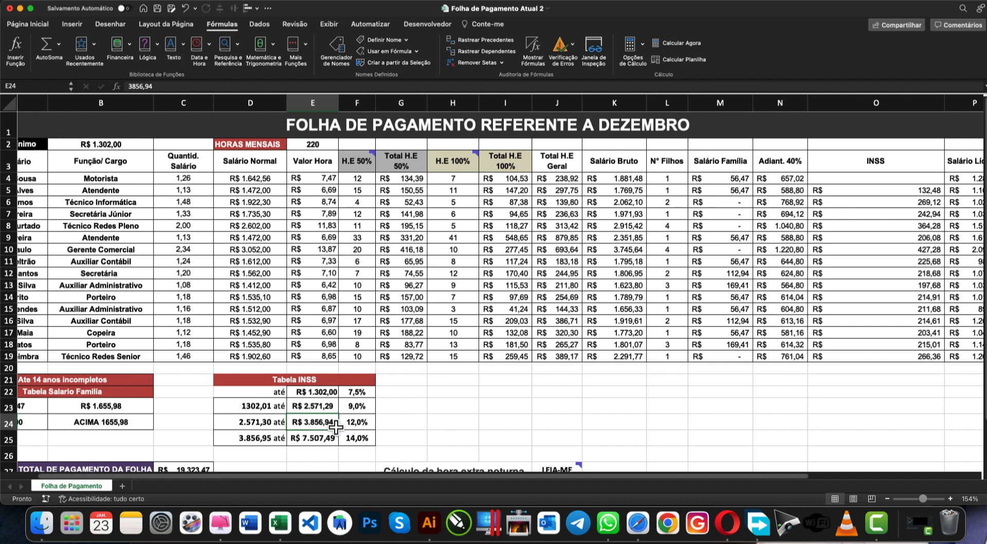
click(363, 437)
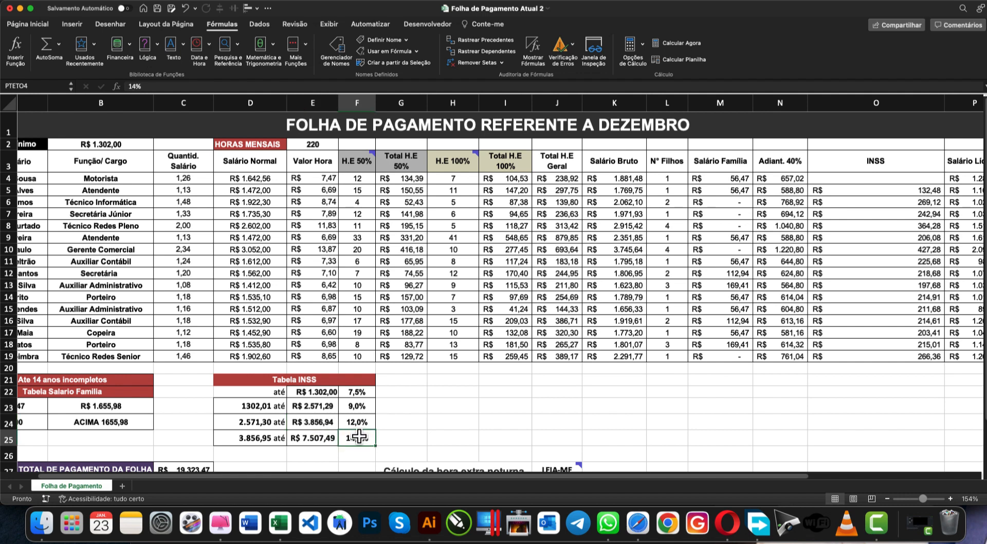
click(318, 407)
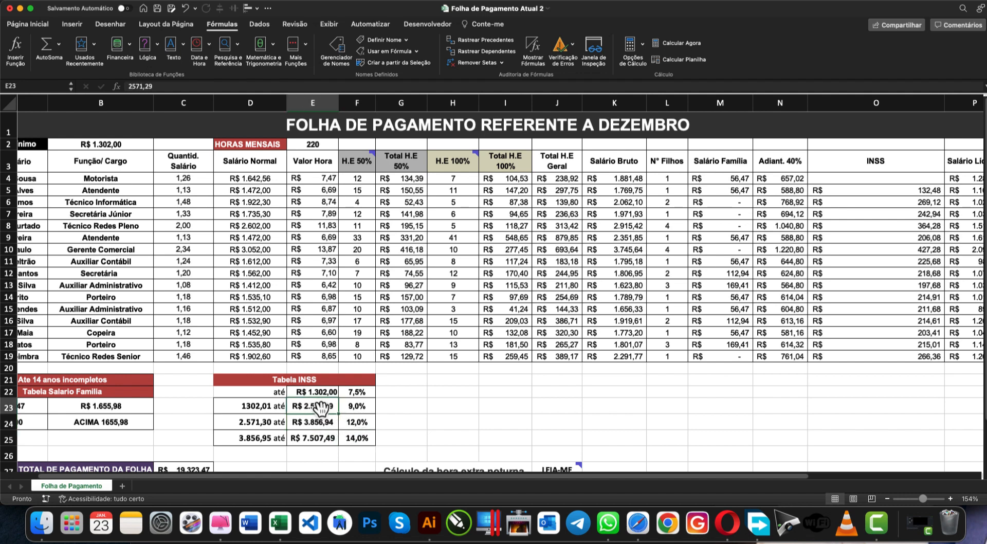
click(362, 421)
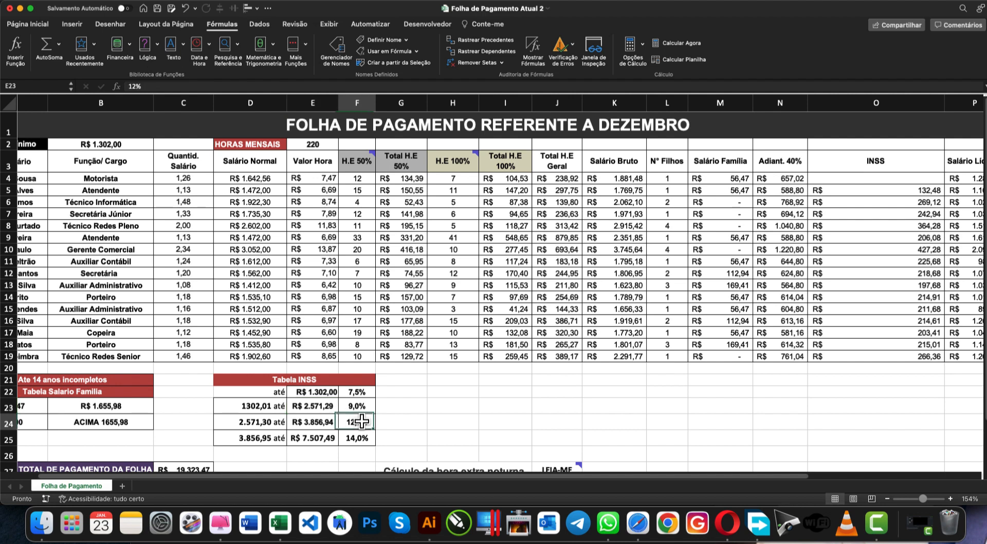
click(317, 392)
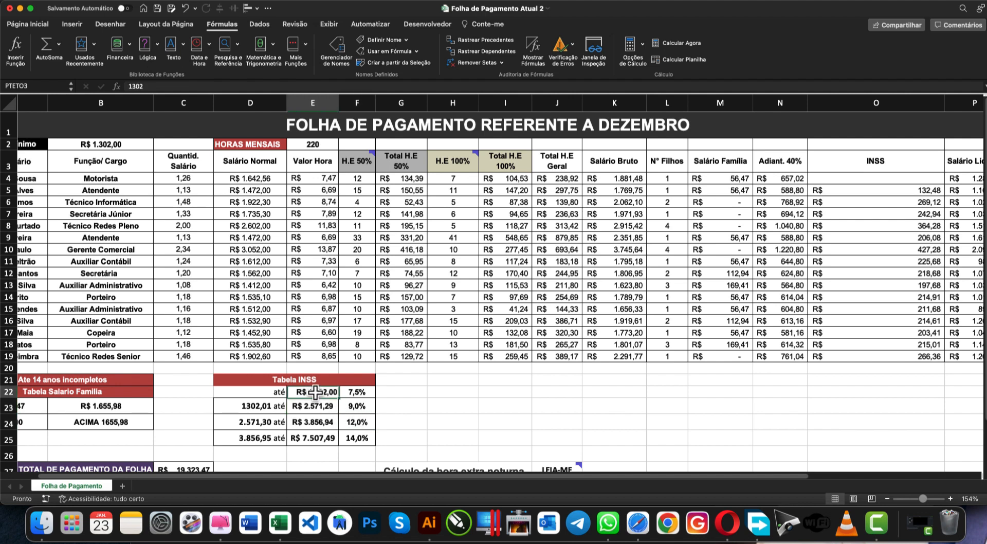
click(362, 406)
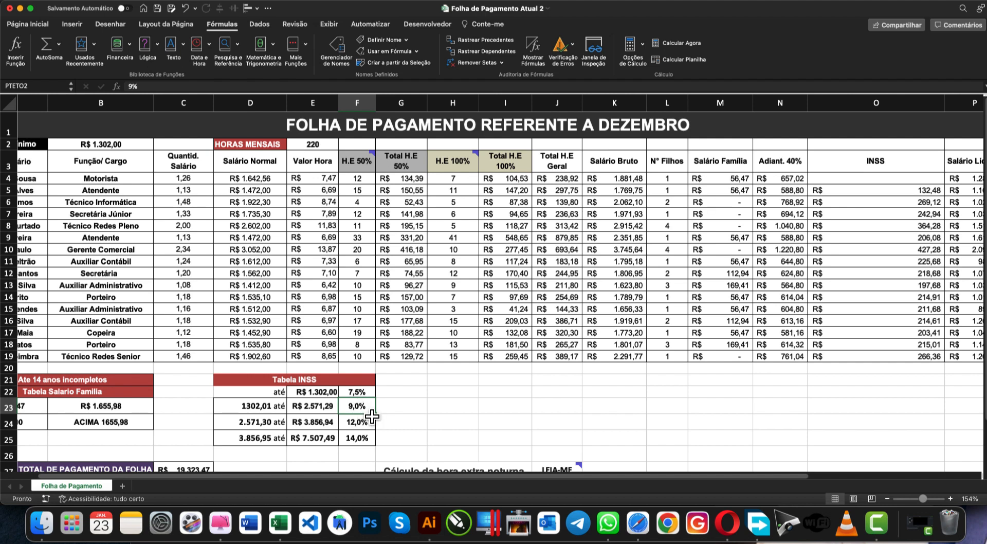
click(352, 436)
click(351, 427)
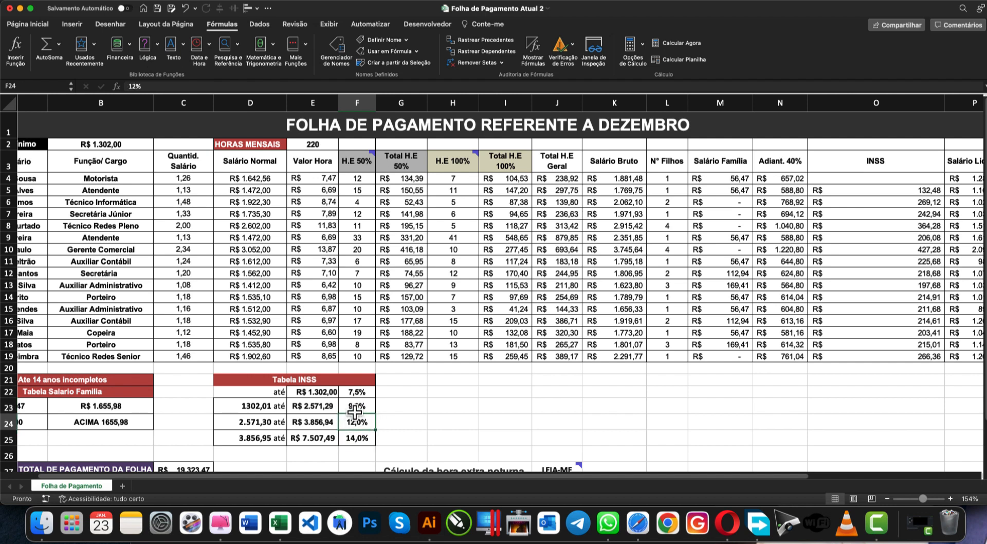
click(354, 406)
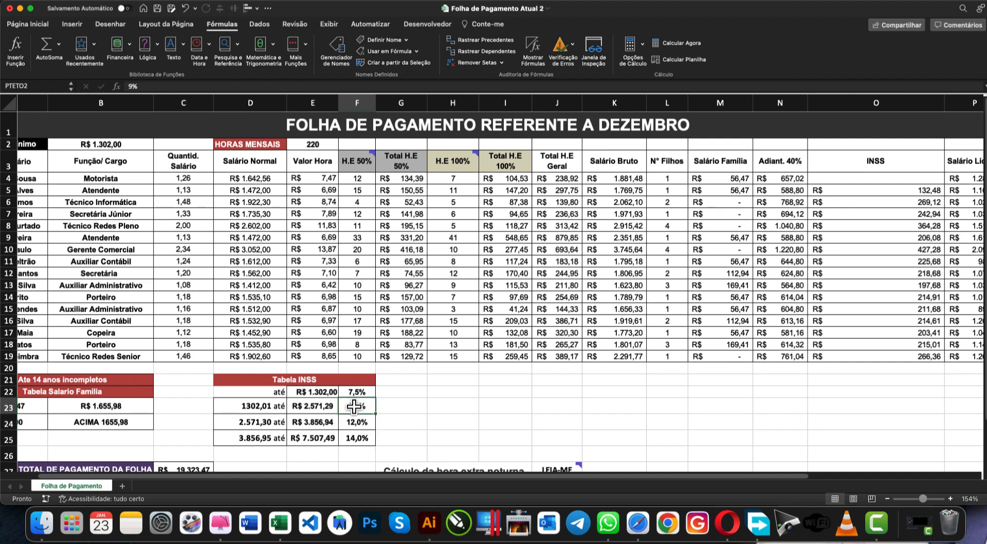
click(311, 392)
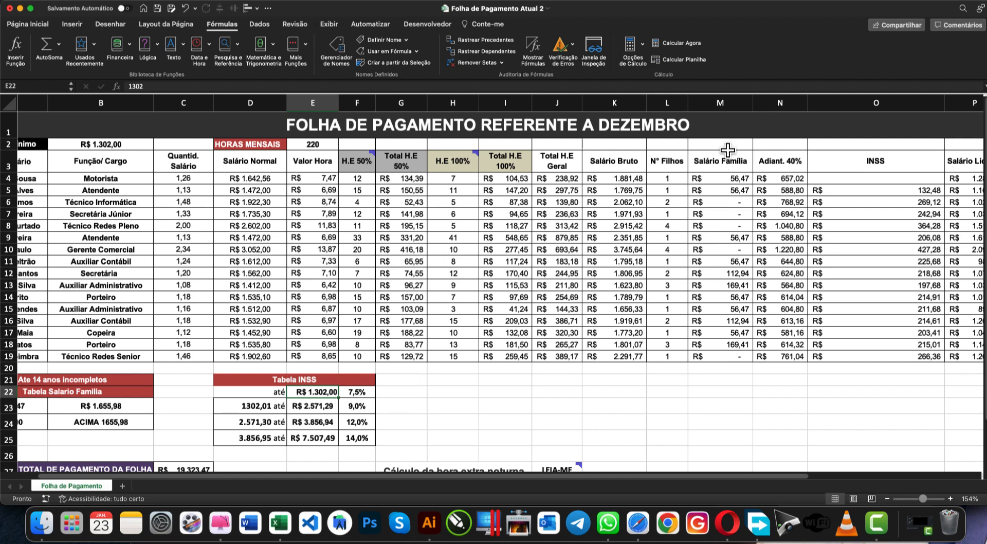
Start a new SE formula in O4 with the test D4>E$24, keeping the ceiling's row fixed.
click(840, 178)
click(238, 86)
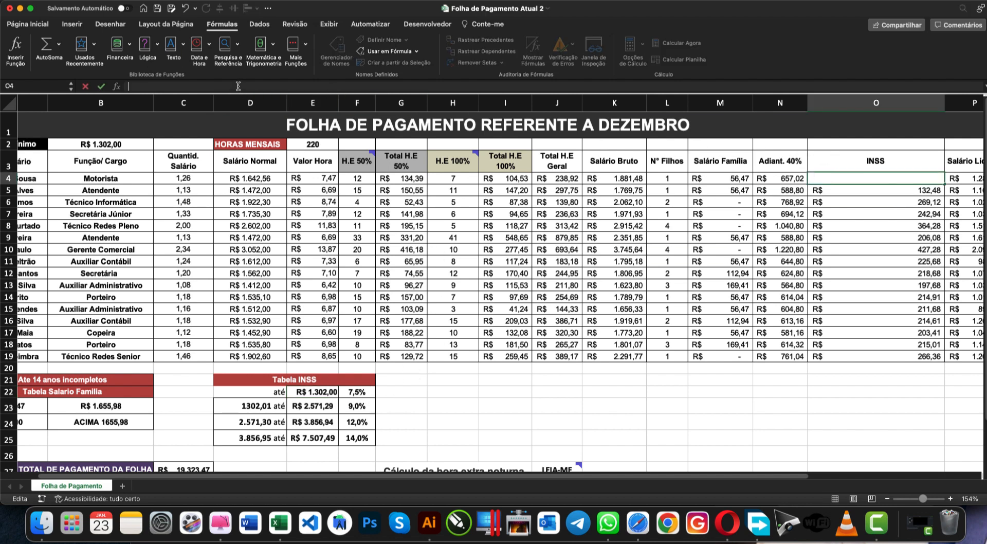
text(=SE()
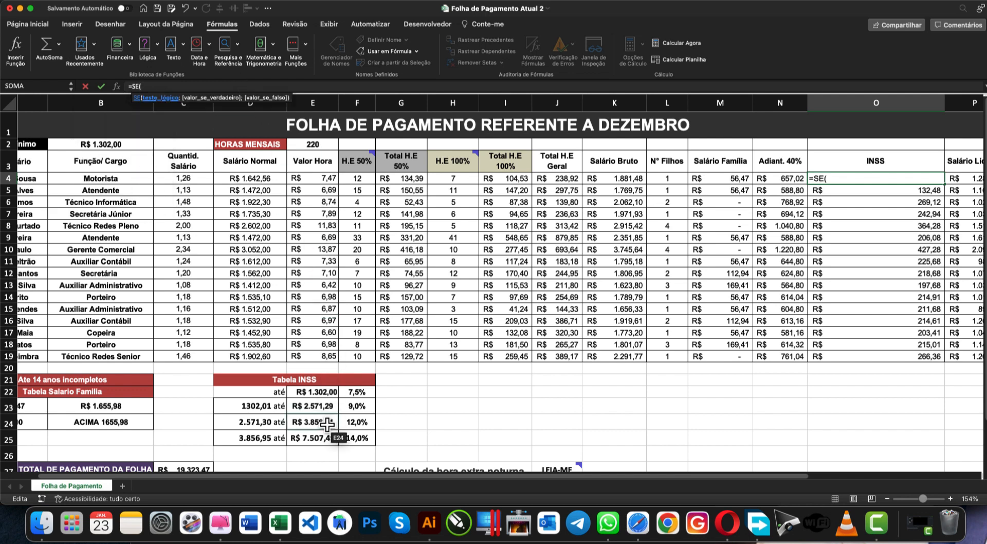
click(242, 181)
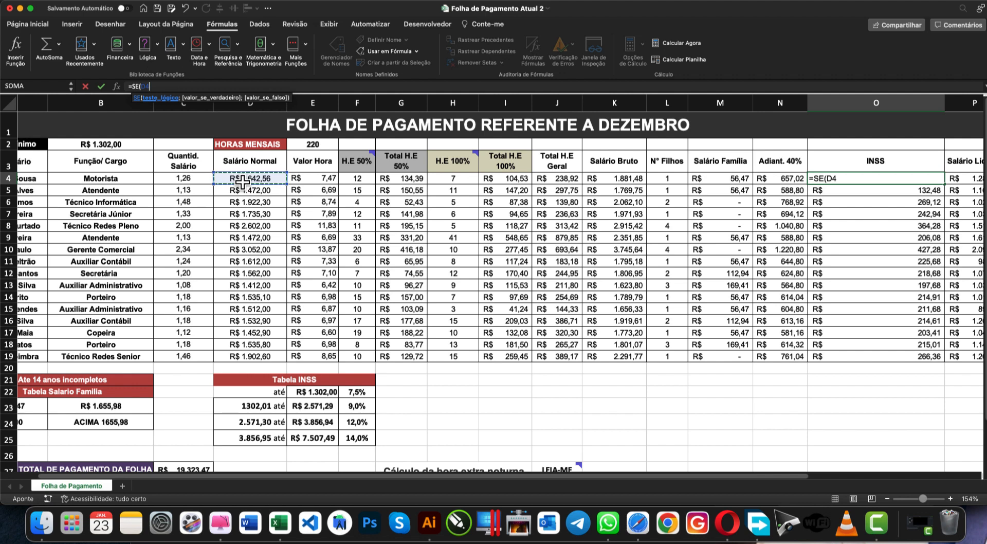
text(>)
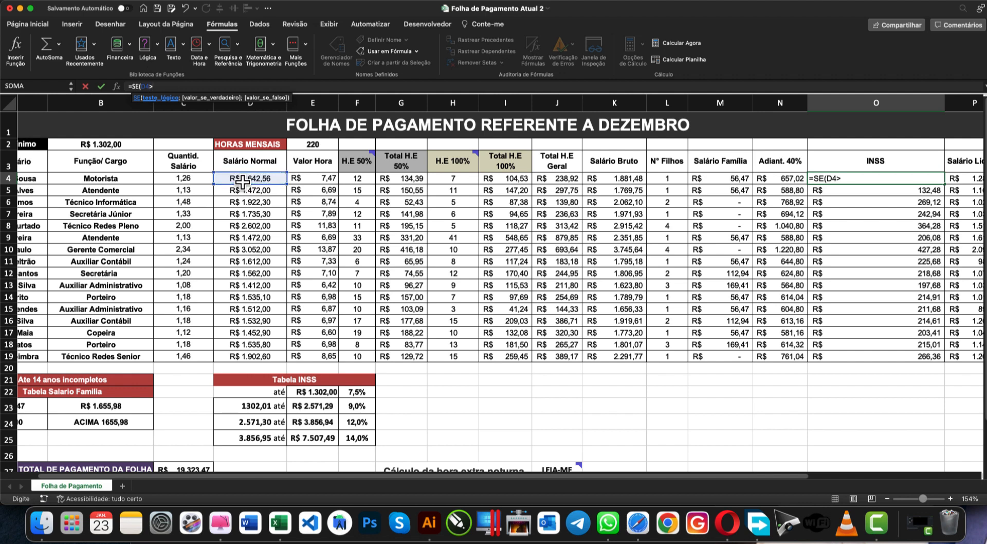
click(307, 424)
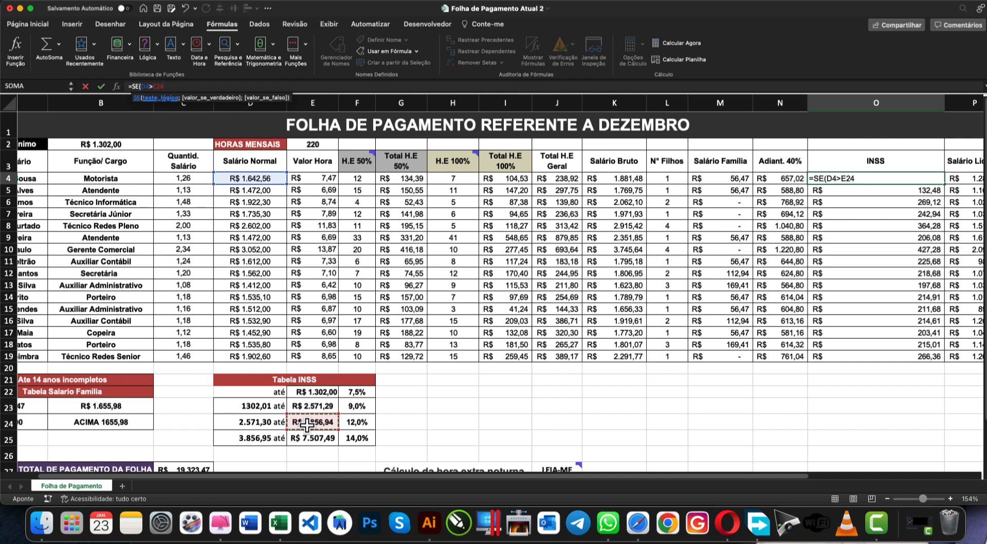
key(super+t)
key(super+t)
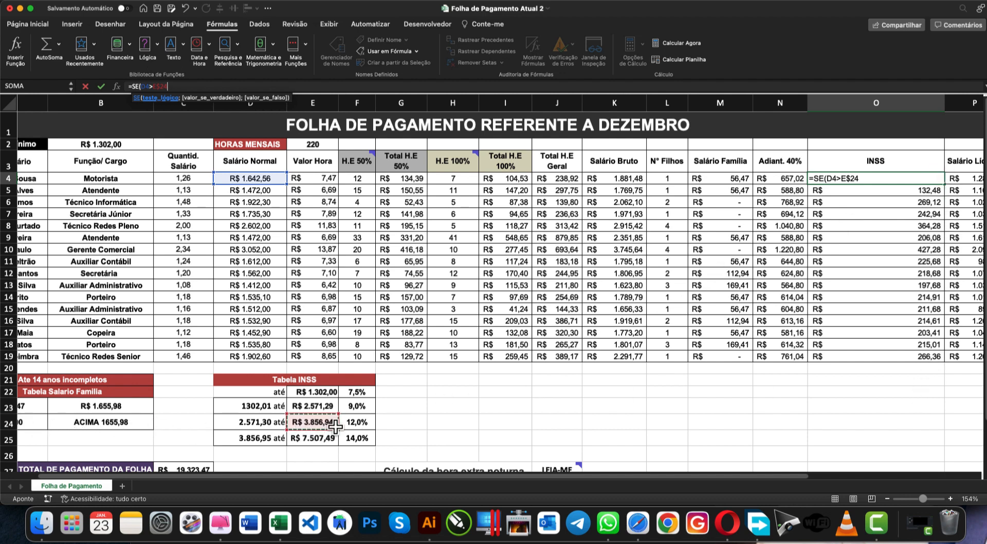
text(;)
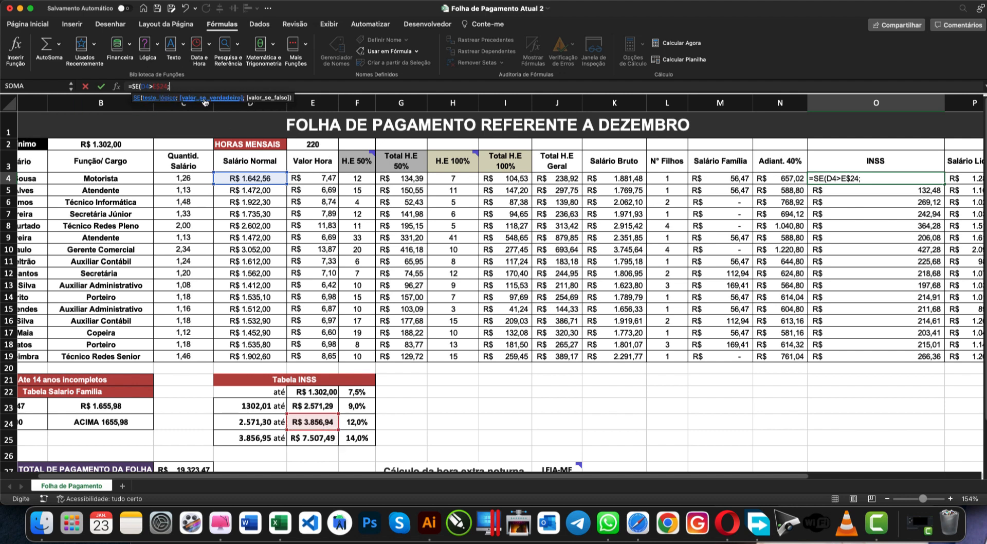
Add D4*PTETO4 as the true value of the O4 formula and open a nested SE as its false value.
click(243, 180)
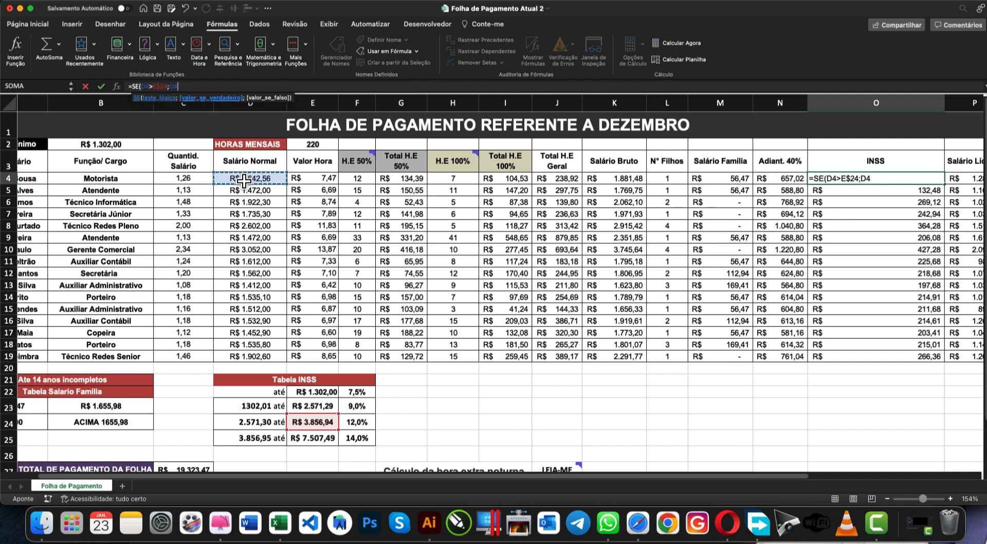
text(*)
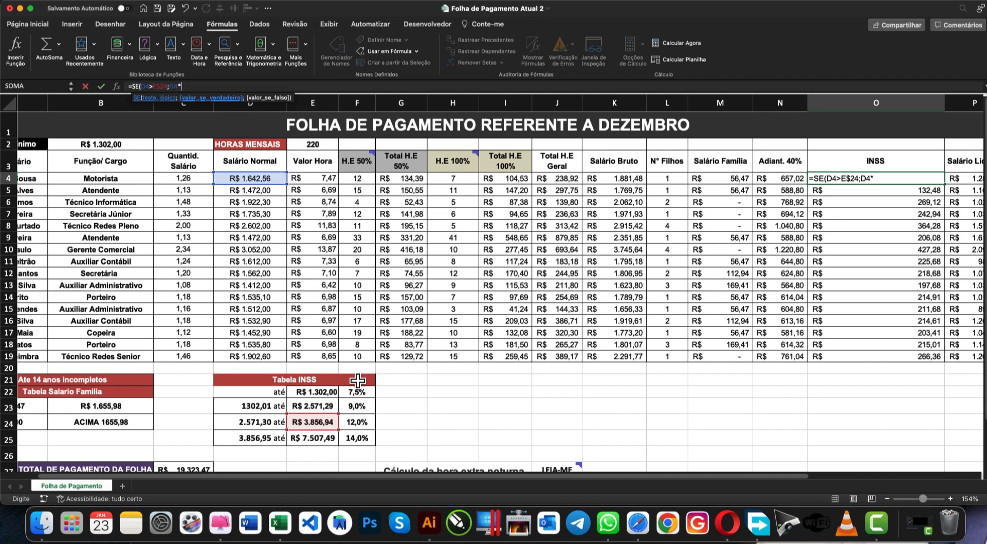
click(359, 439)
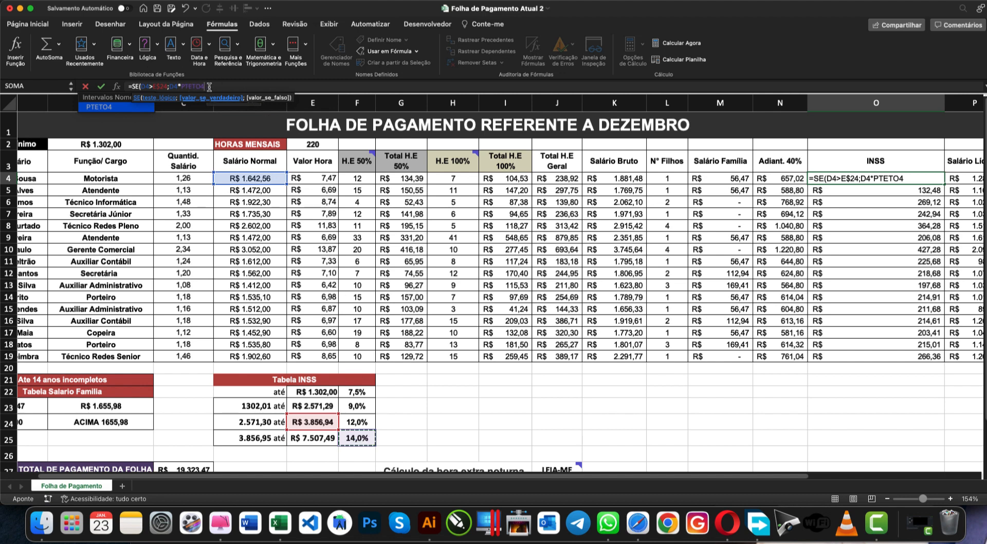
text(;se)
key(Tab)
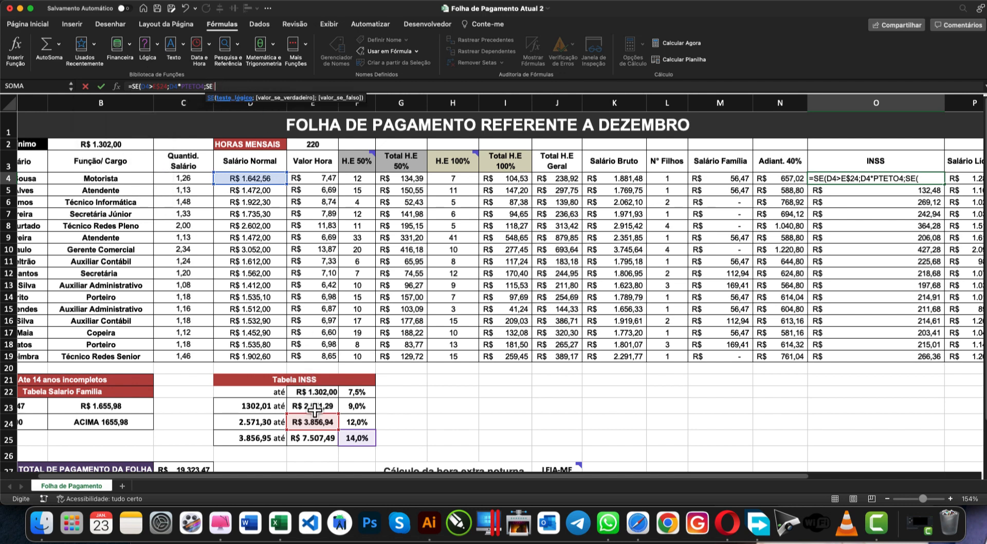
Enter D4>E$23 as the logical test of the nested SE in the O4 formula.
click(255, 179)
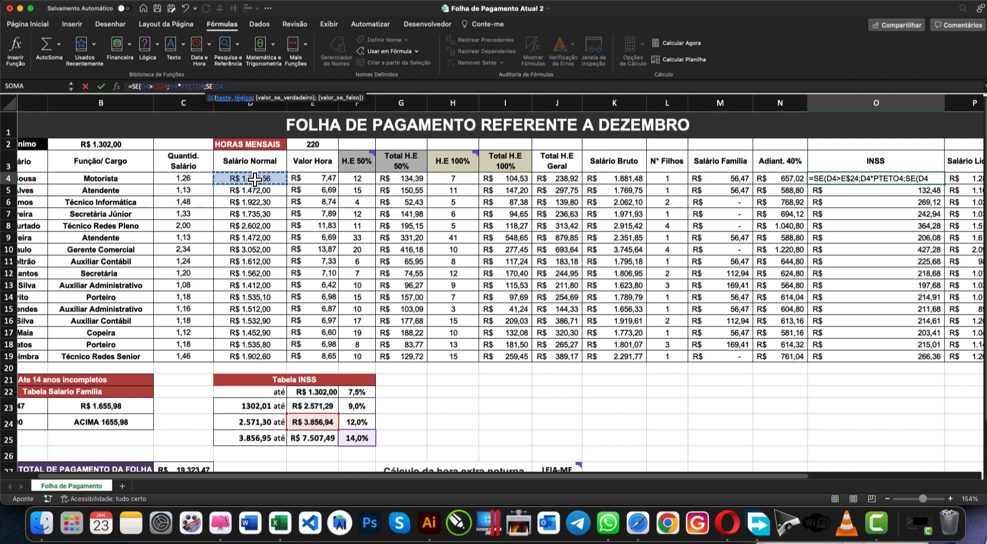
text(>)
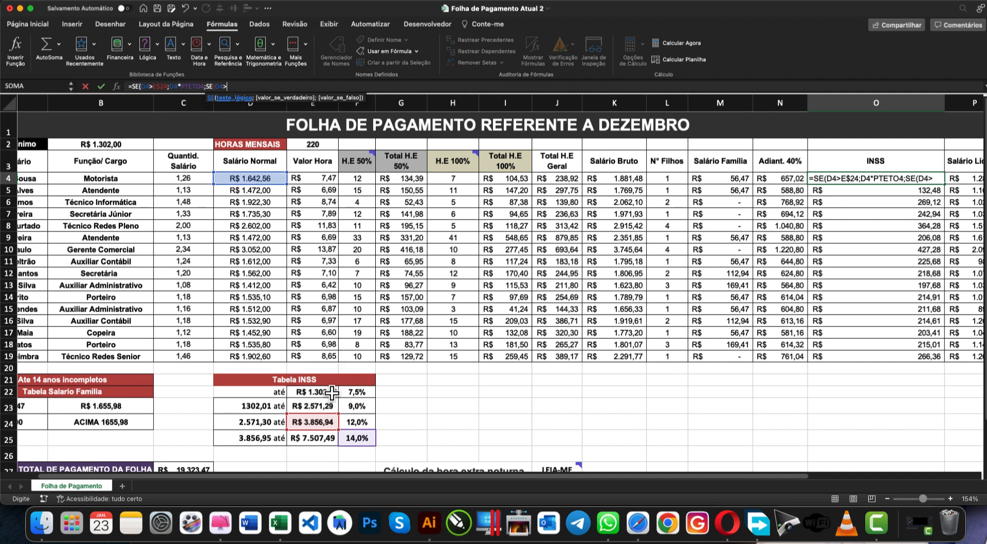
click(317, 406)
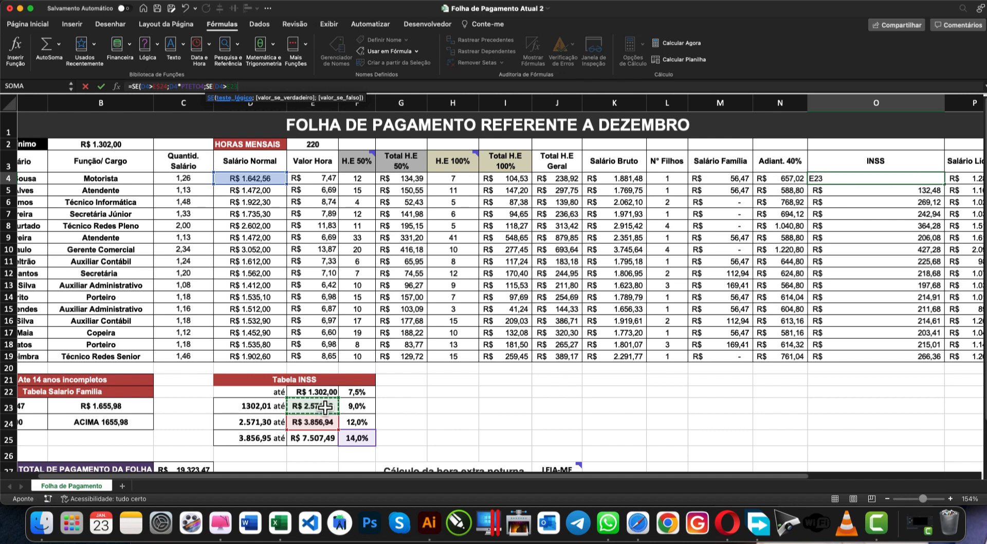
key(super+t)
text(;)
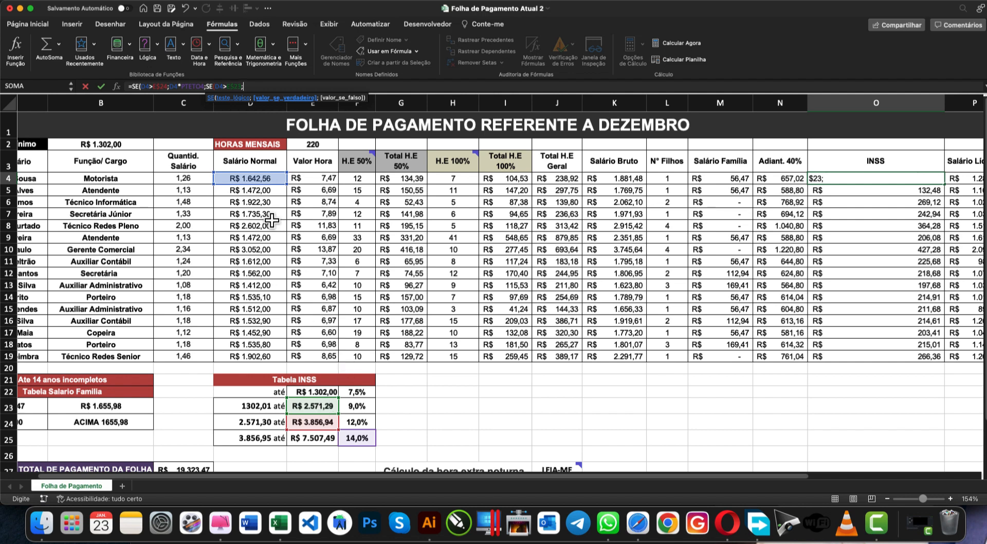
Add D4*PTETO3 as the true value of the second SE in O4 and open a third SE as its false value.
click(244, 178)
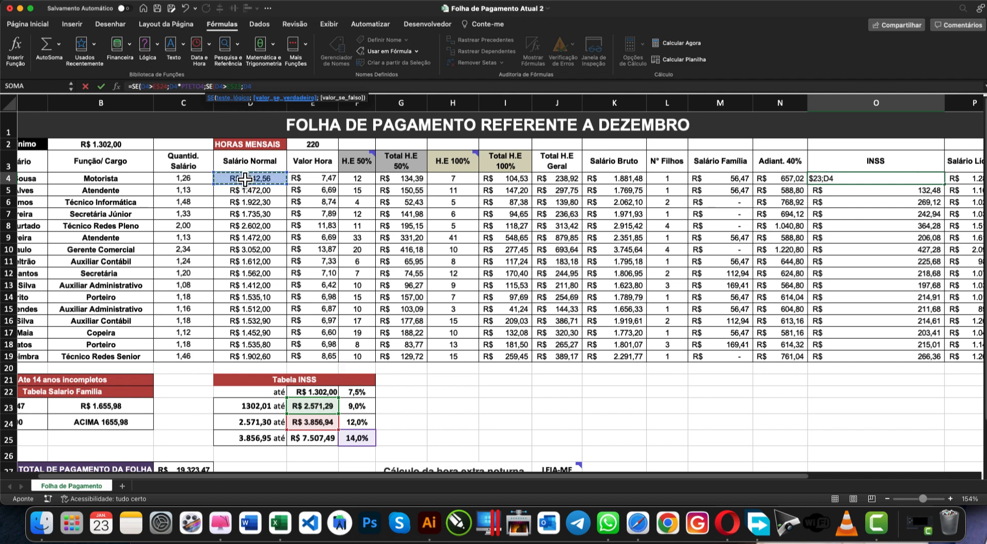
text(*)
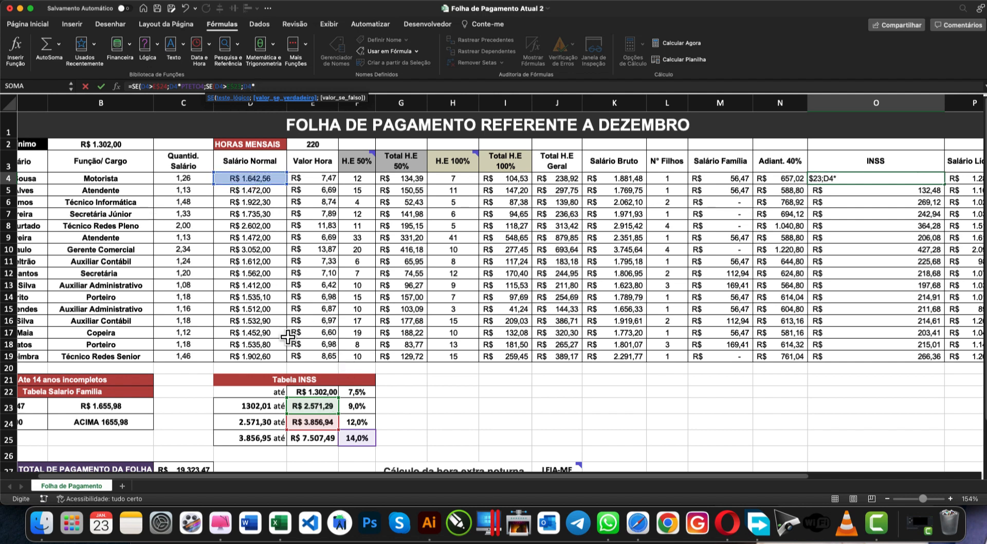
click(359, 421)
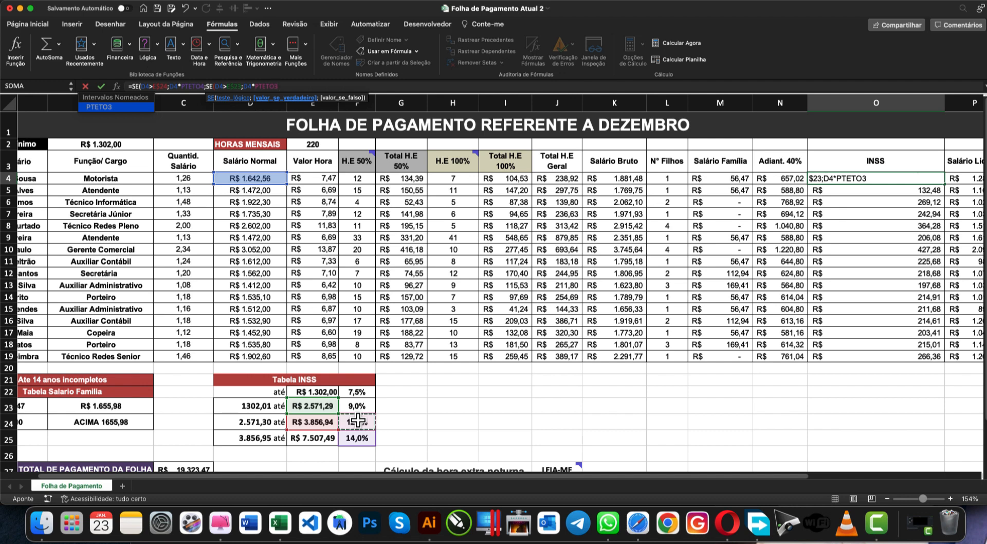
text(;SE()
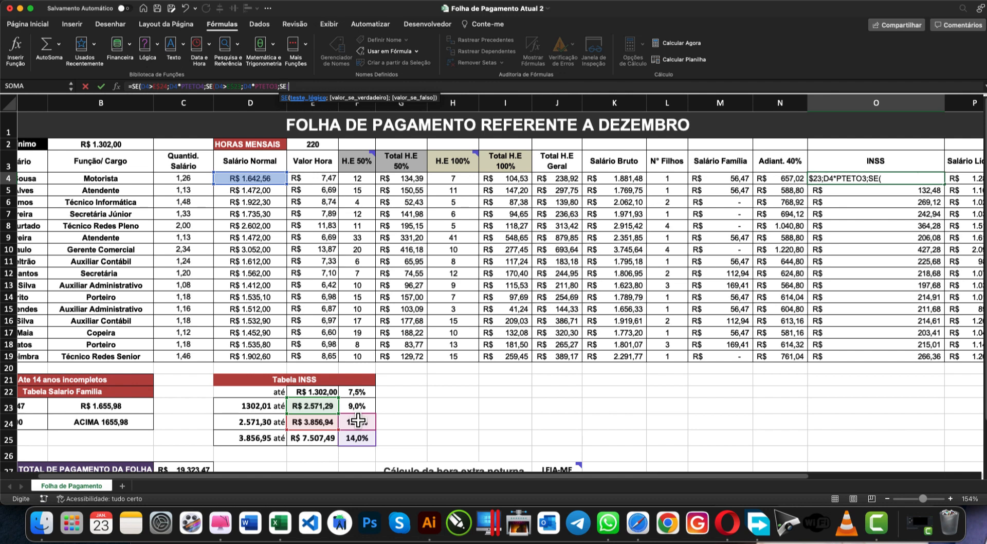
Enter D4>E$22 as the logical test of the third SE in O4, keeping the ceiling's row fixed.
click(250, 178)
text(>)
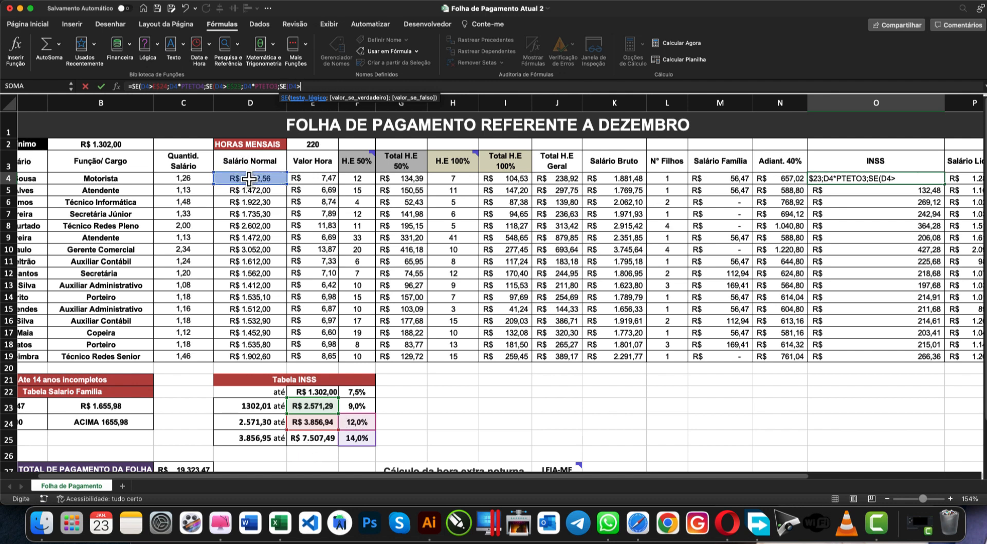
click(325, 392)
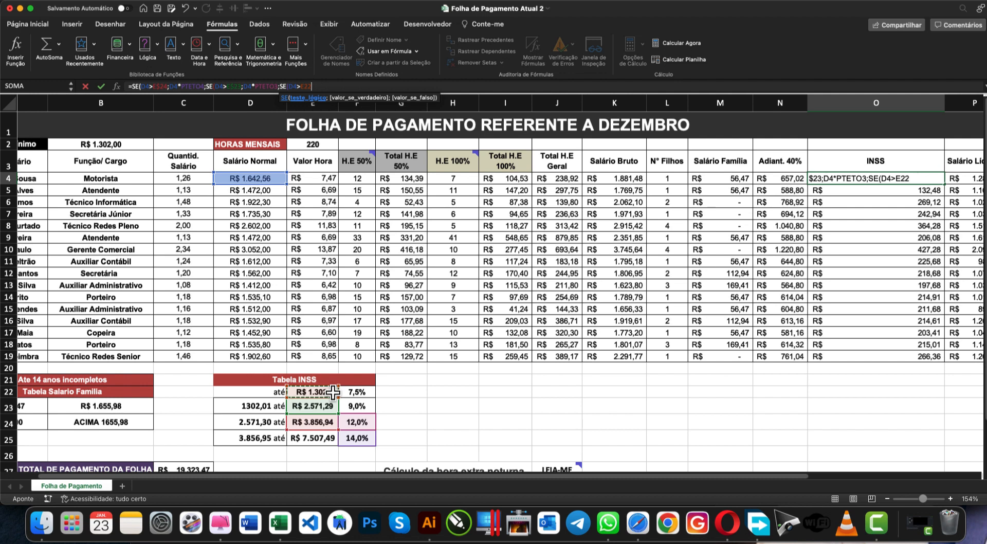
text(;)
key(BackSpace)
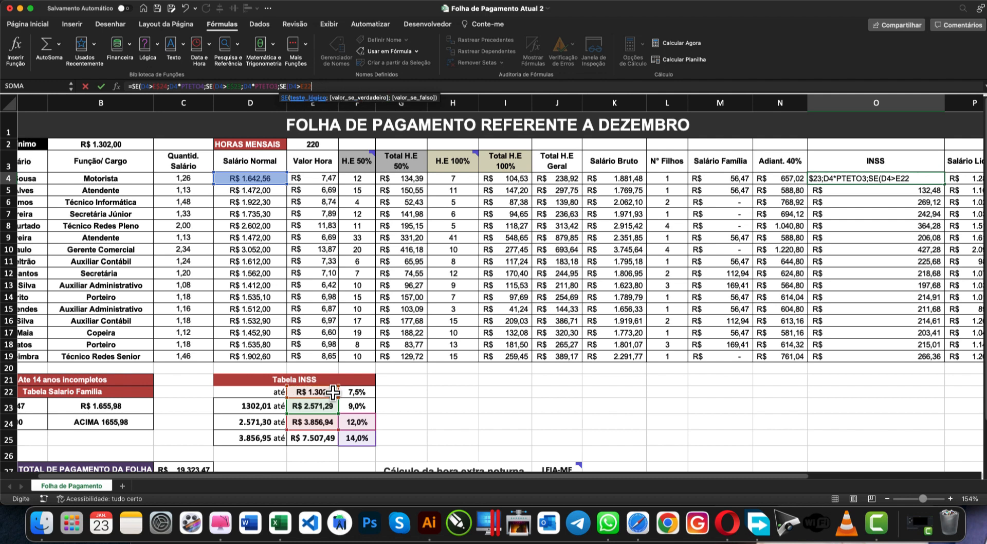
key(F4)
key(F4)
text(;)
Add D4*PTETO2 as the true value of the third SE in the O4 formula.
click(262, 179)
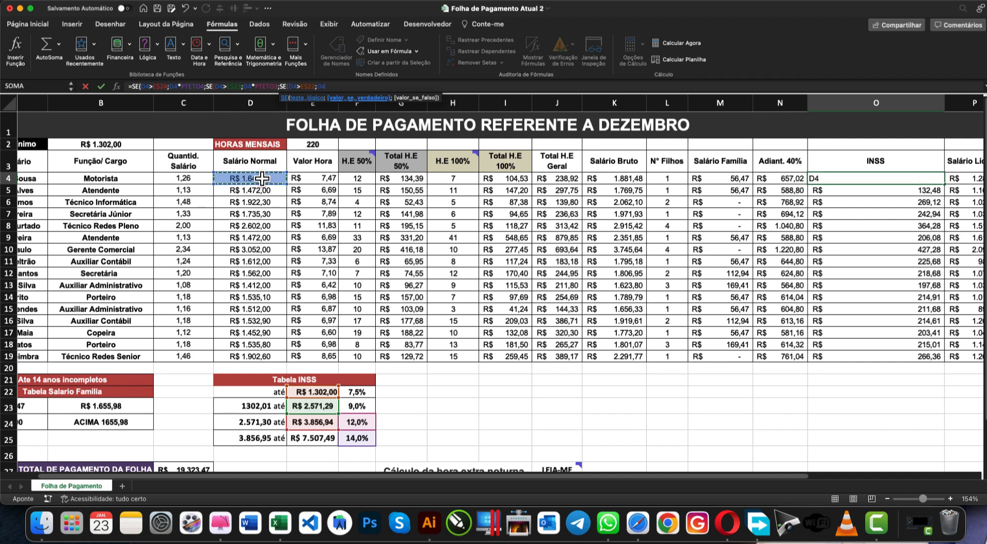
text(*)
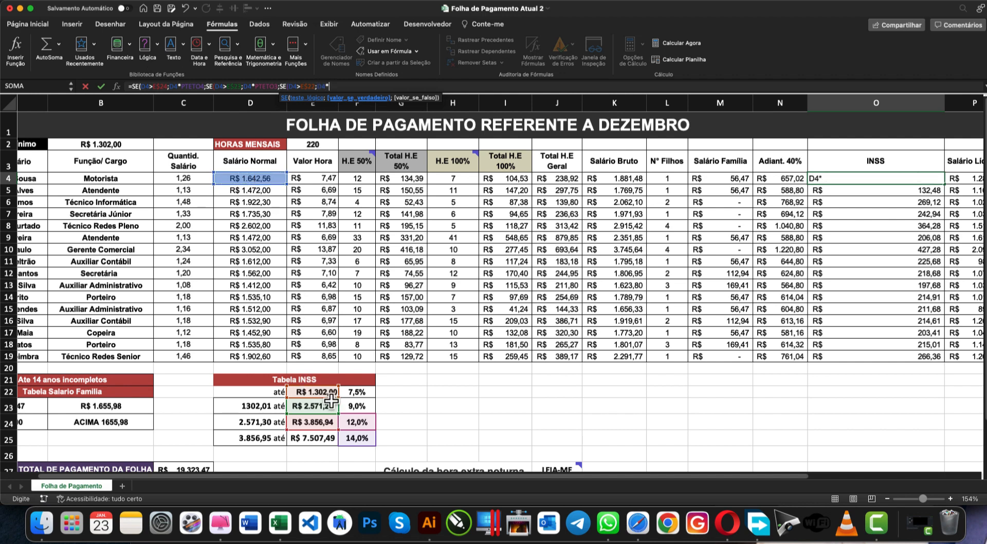
click(374, 409)
text(;)
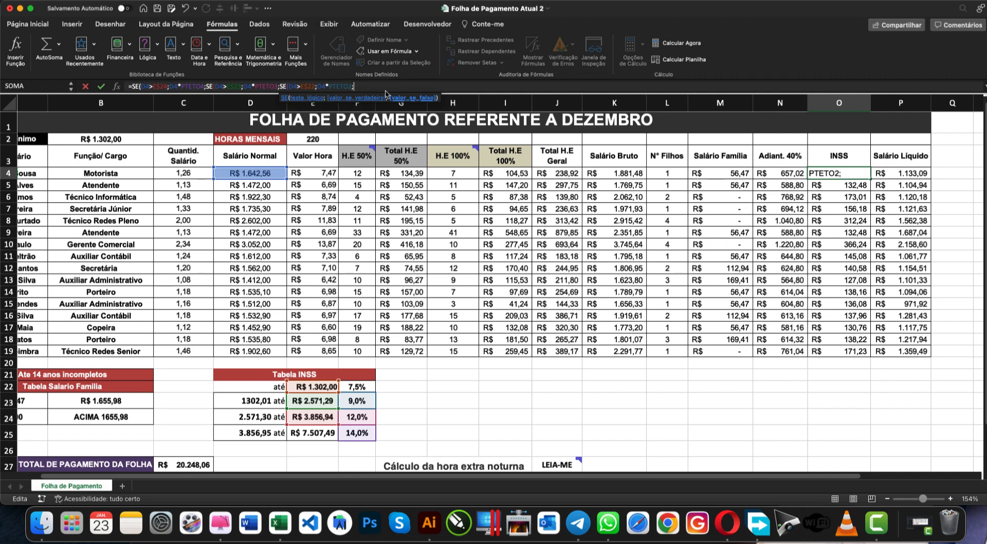
Complete the O4 formula with D4*PTETO1 as the last false value and close all three nested SE functions.
click(256, 175)
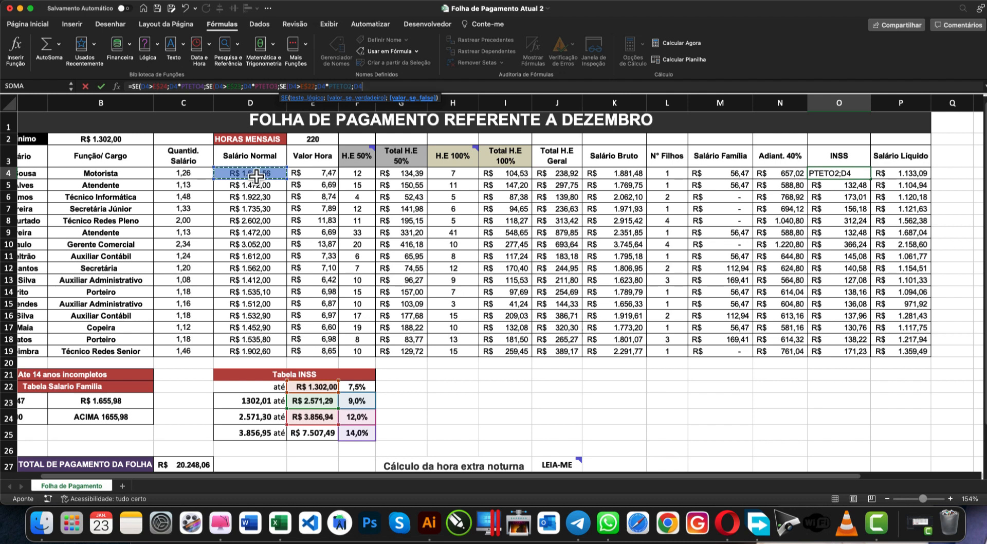
text(*)
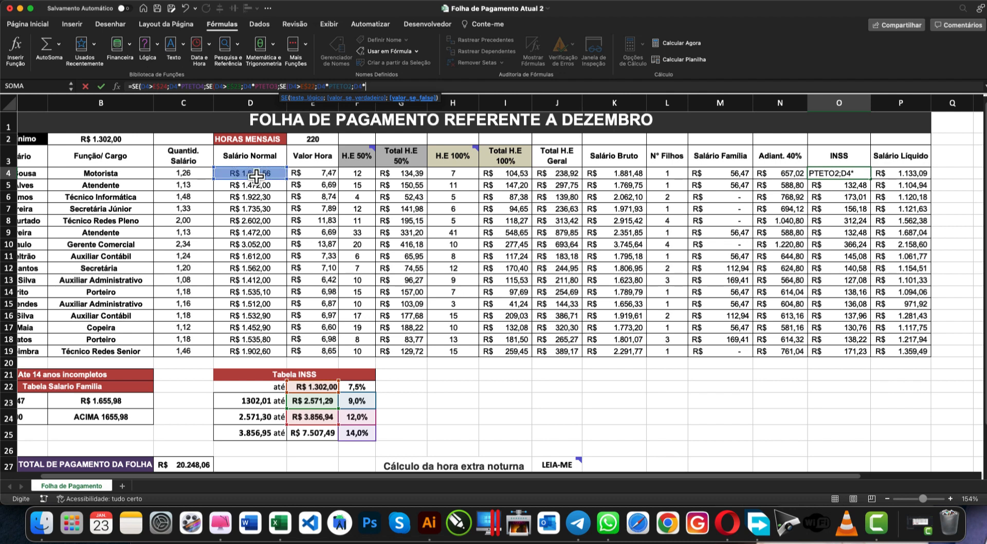
click(357, 387)
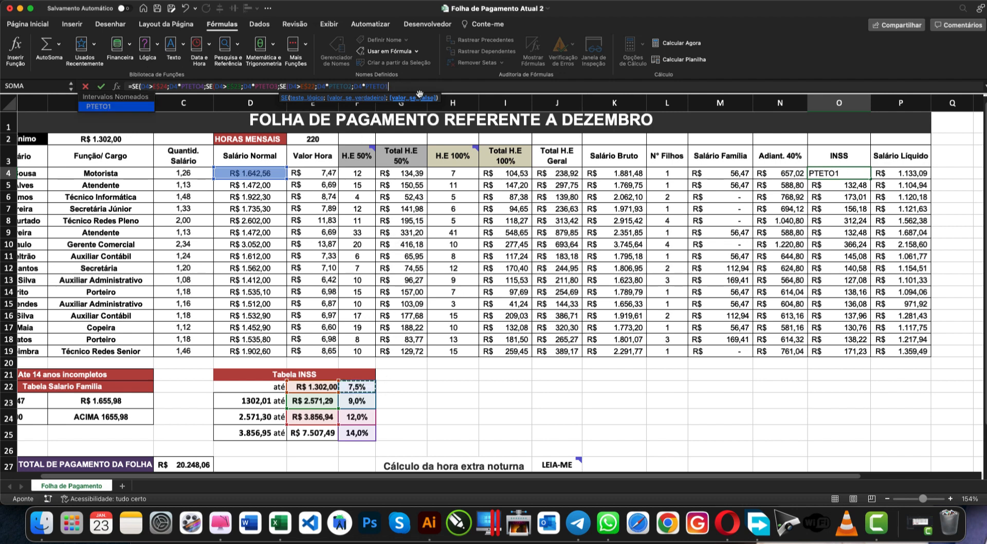
text())))
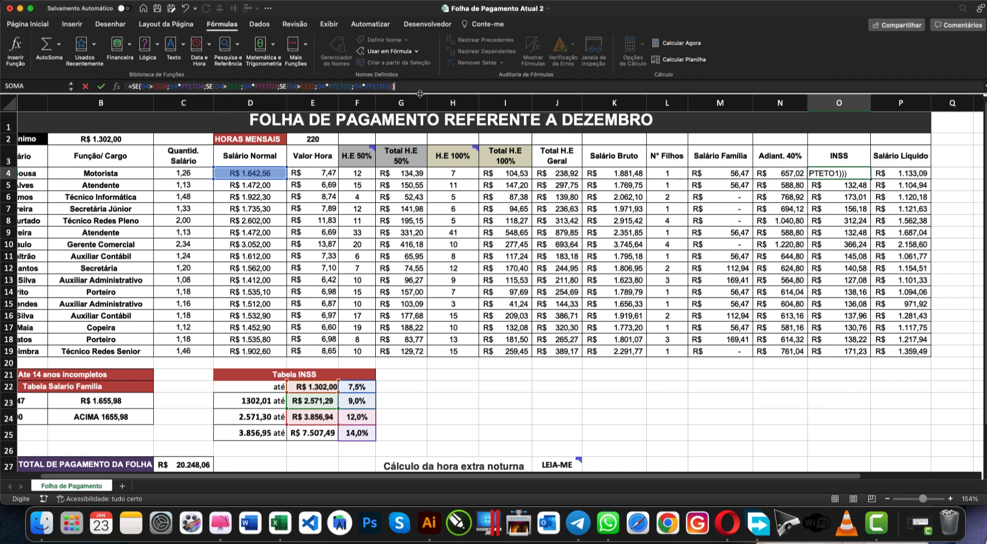
key(Return)
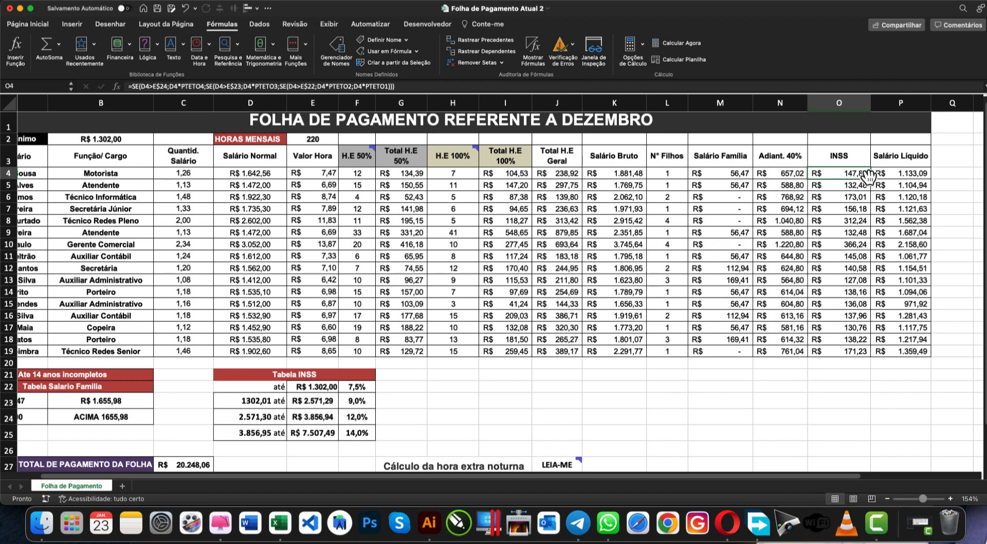
Copy the INSS formula from O4 down through O19 and look over the filled values.
drag(871, 180, 869, 355)
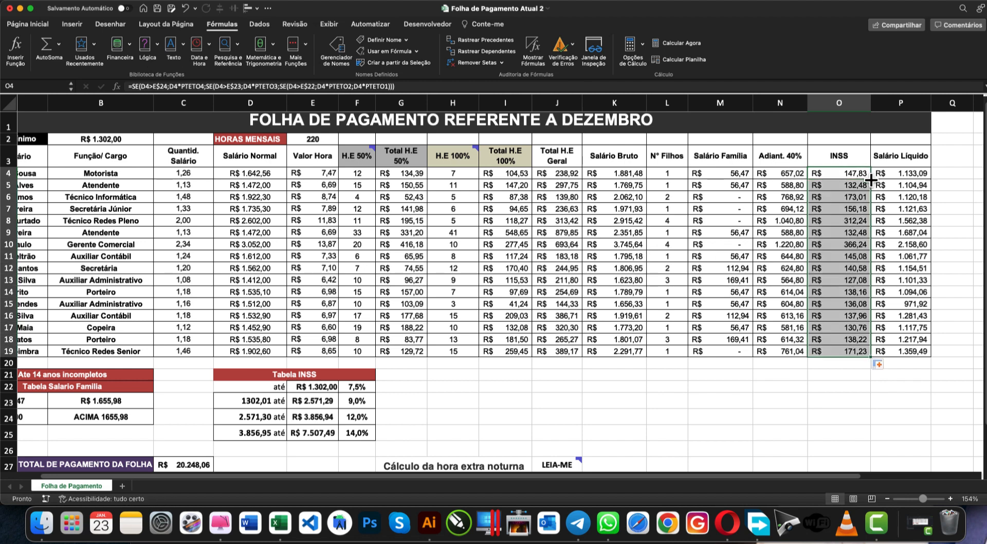
drag(843, 197, 834, 330)
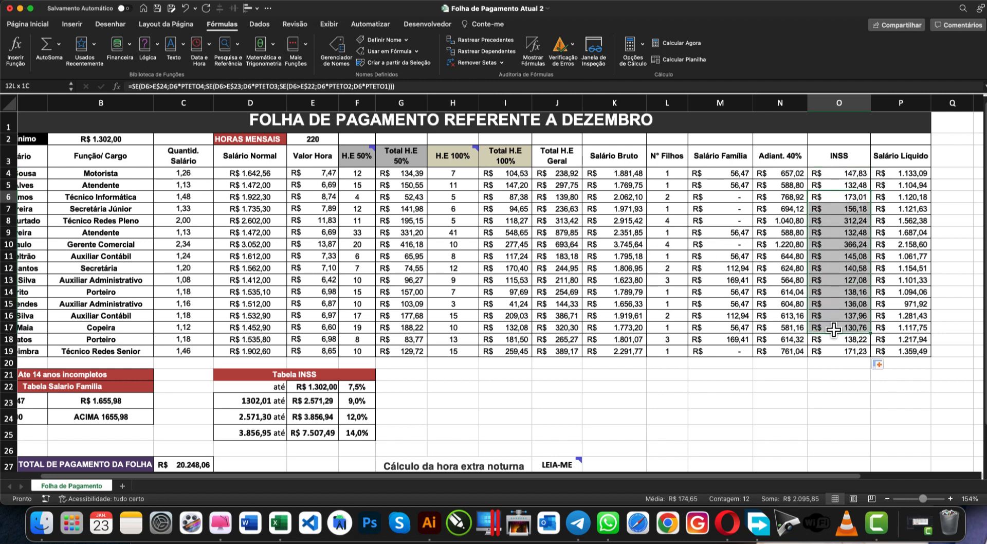
click(830, 375)
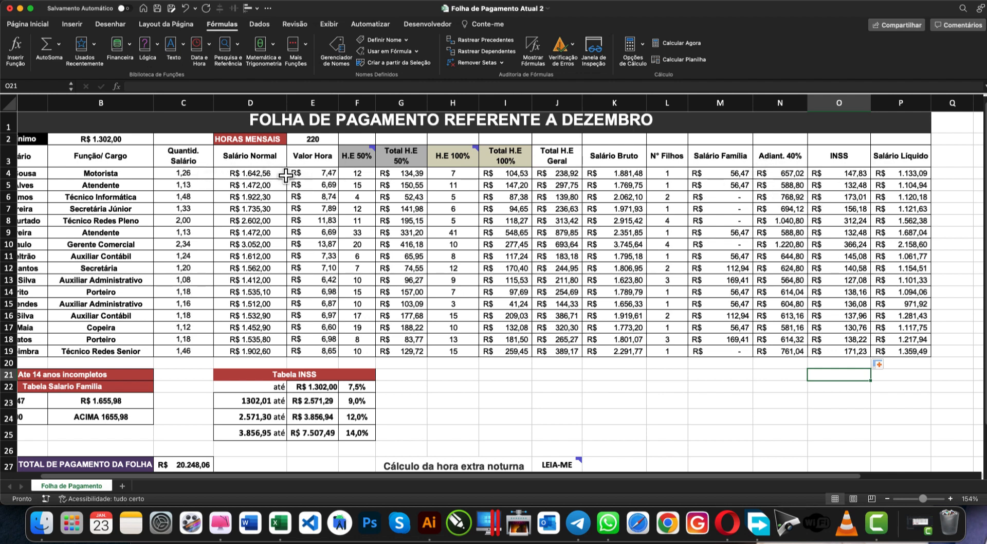
Check the Motorista's INSS by calculating D4*PTETO2 in the spare cell H23, and clear that cell.
click(268, 173)
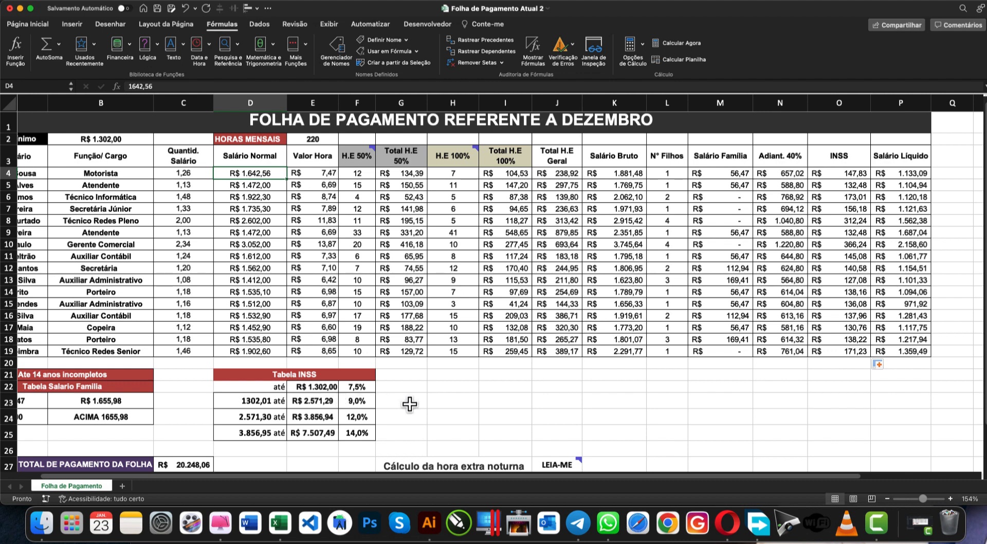
click(451, 401)
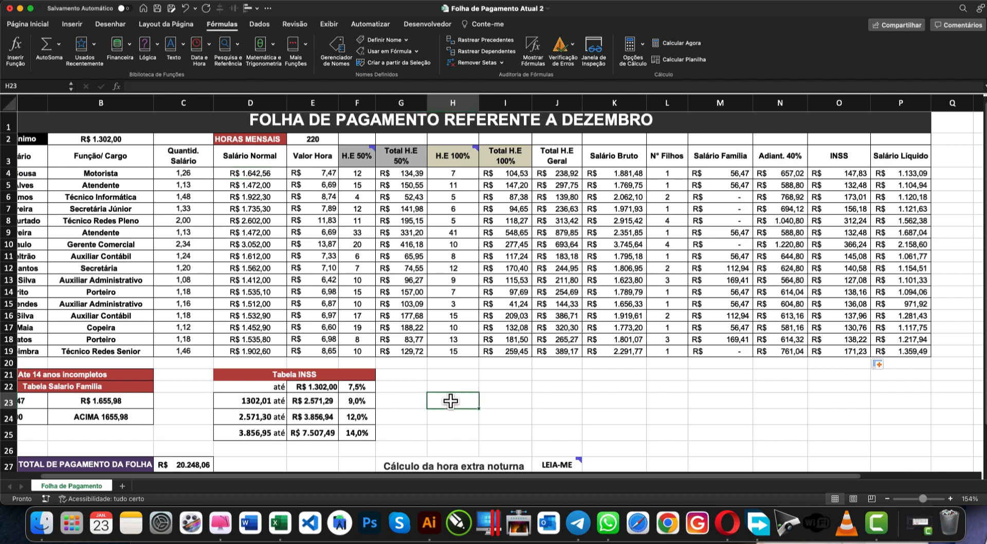
text(=)
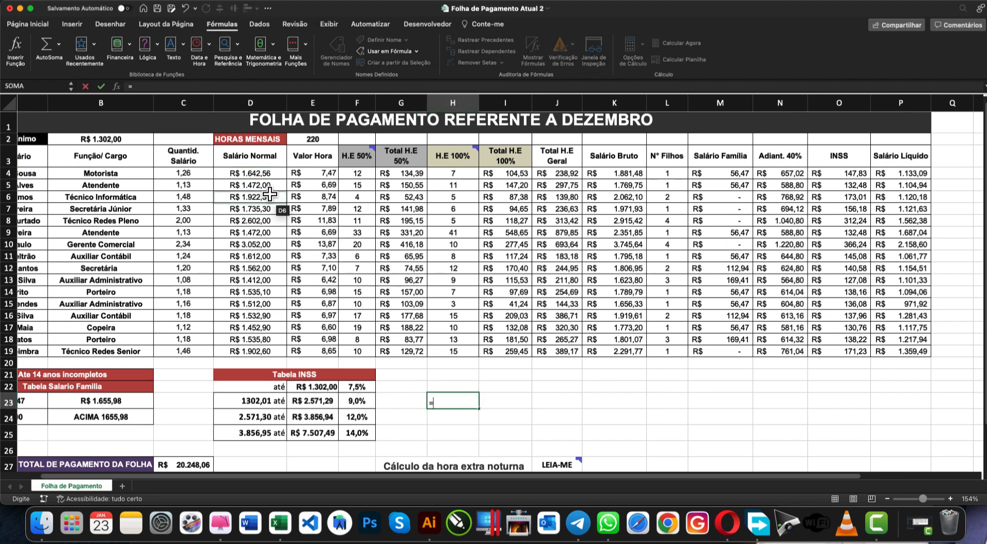
click(258, 173)
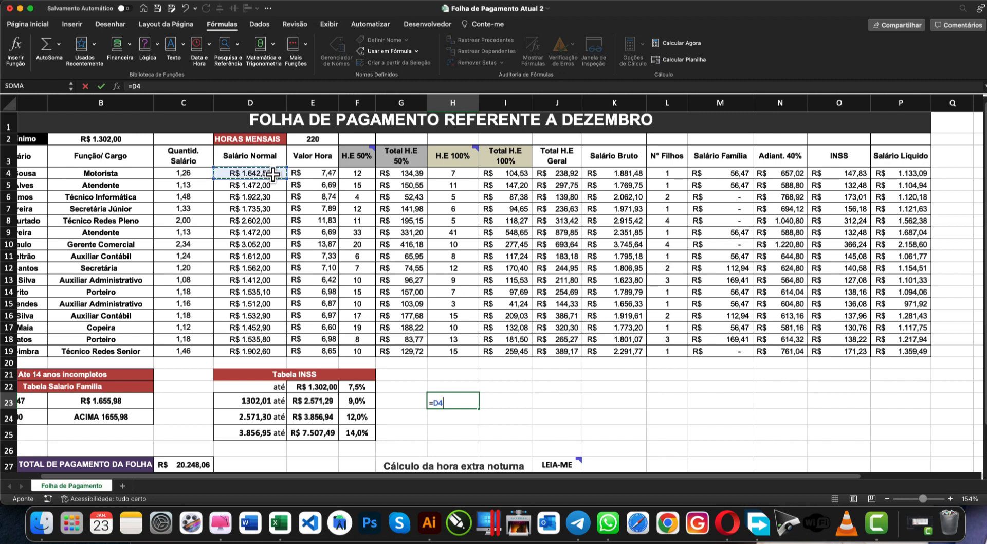
text(*)
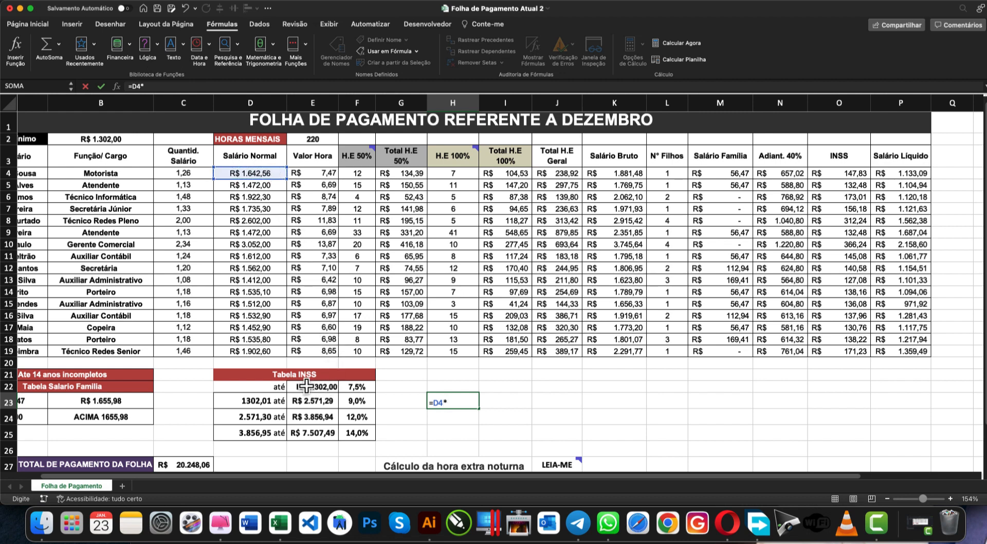
click(357, 401)
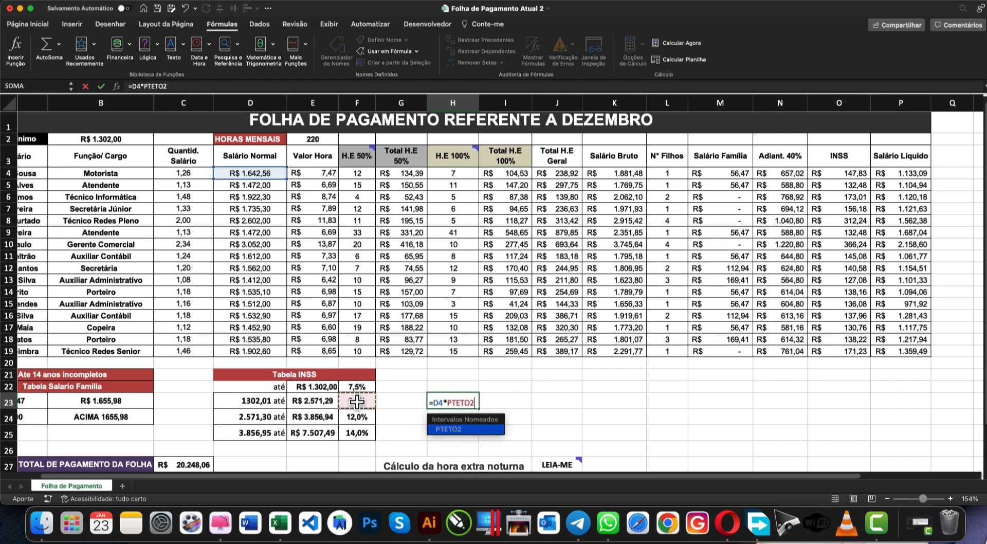
key(Return)
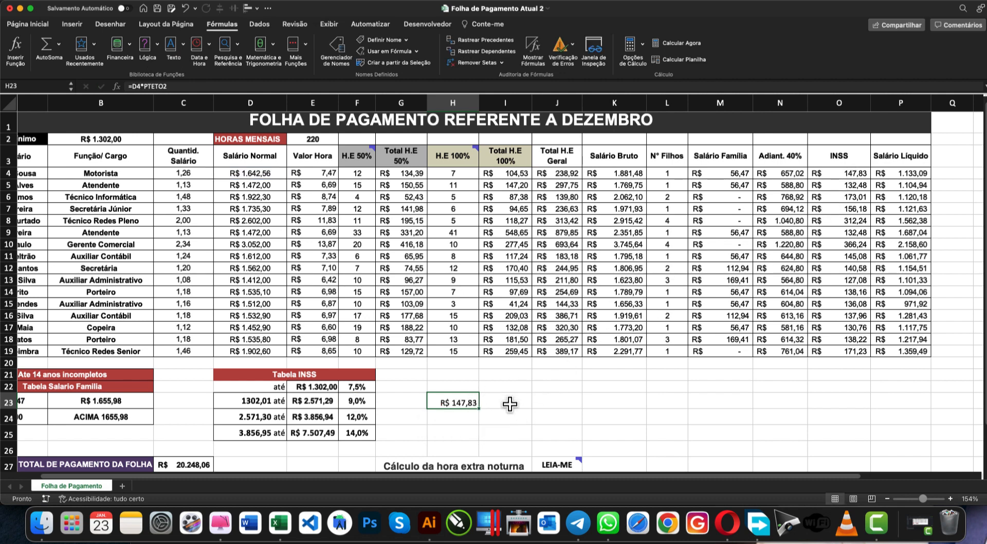
key(Delete)
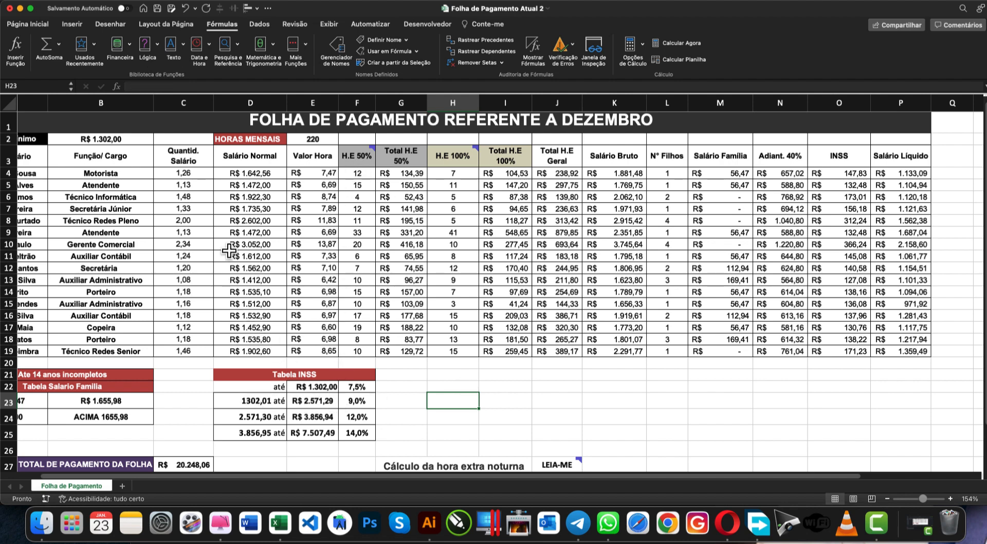
Check the Gerente Comercial's INSS by calculating D10*PTETO3 in H23, compare it with row 10, and clear H23.
click(271, 244)
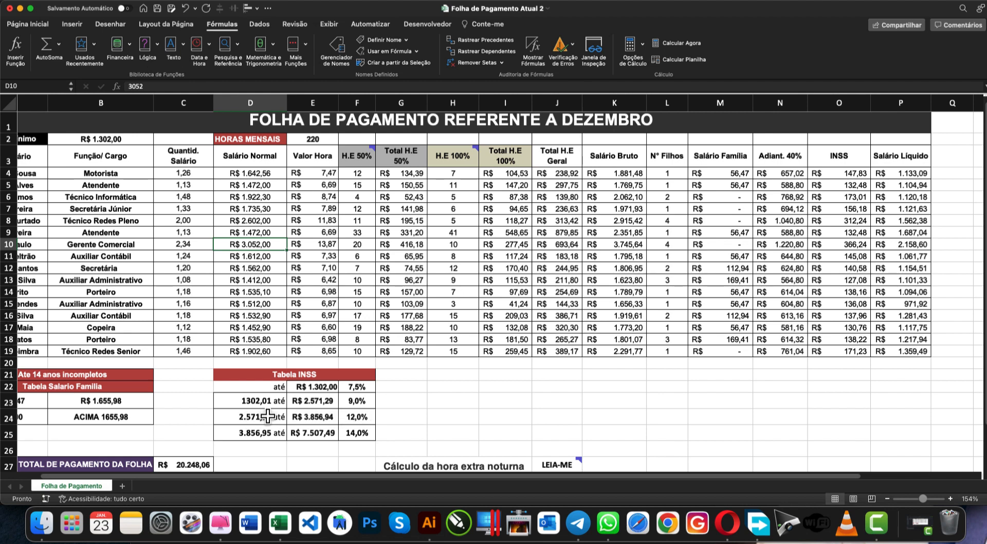
click(453, 396)
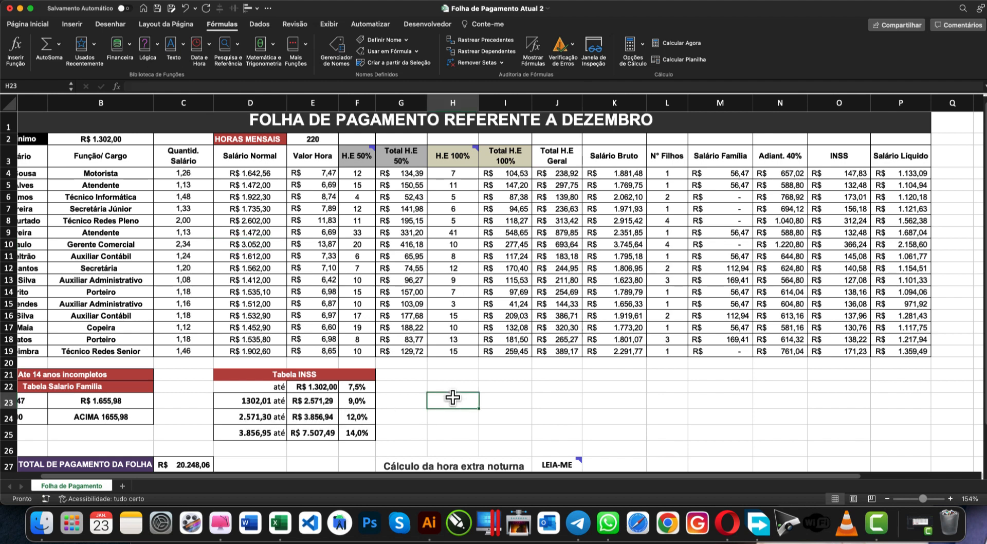
text(=)
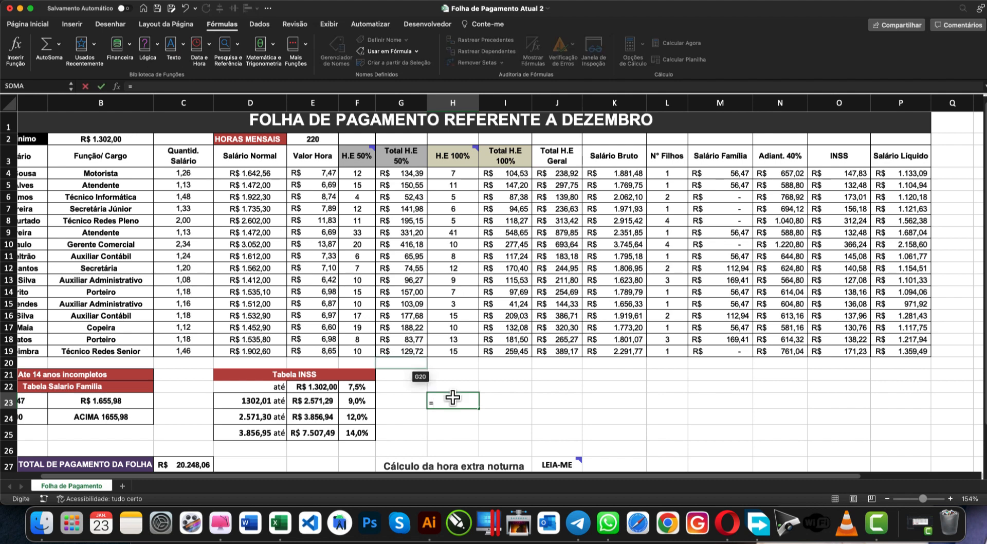
click(256, 244)
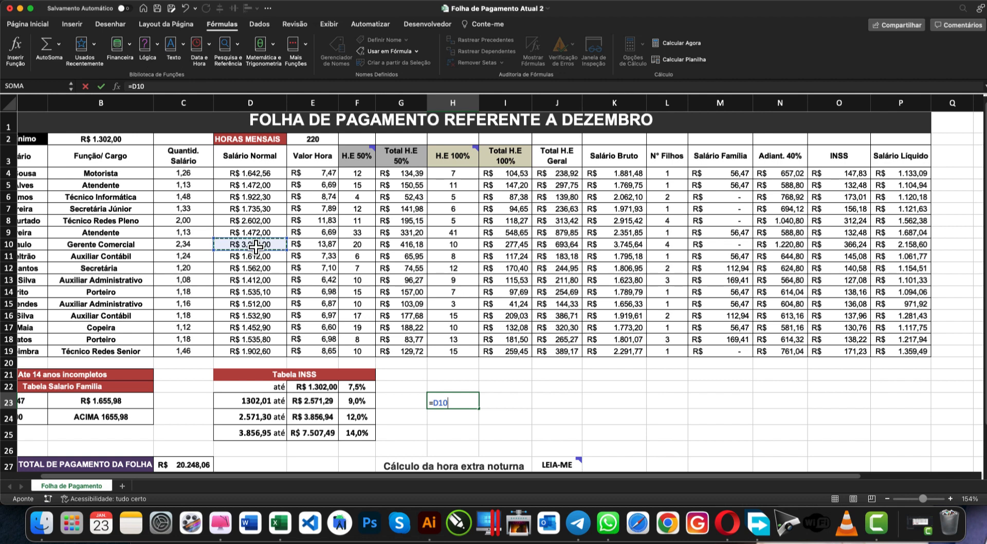
text(*)
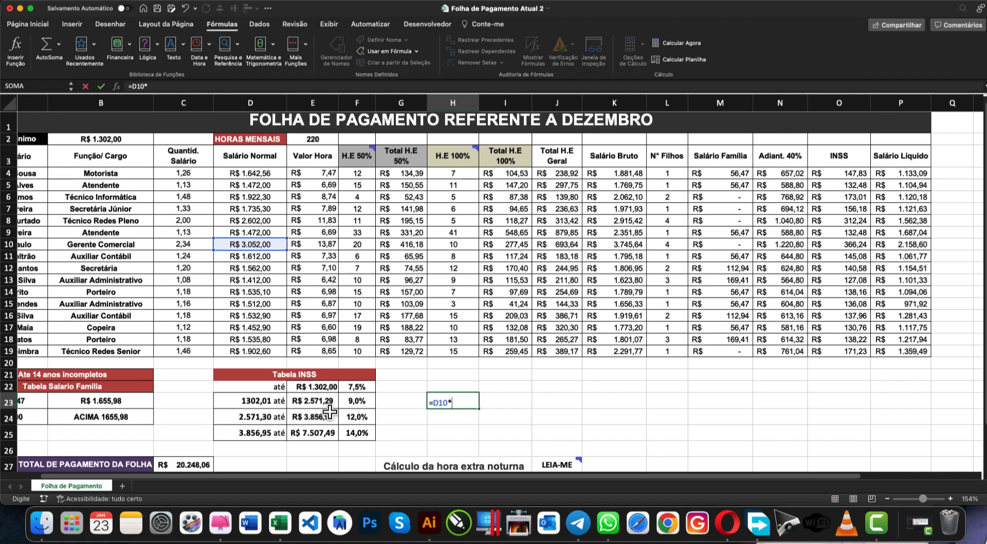
click(363, 417)
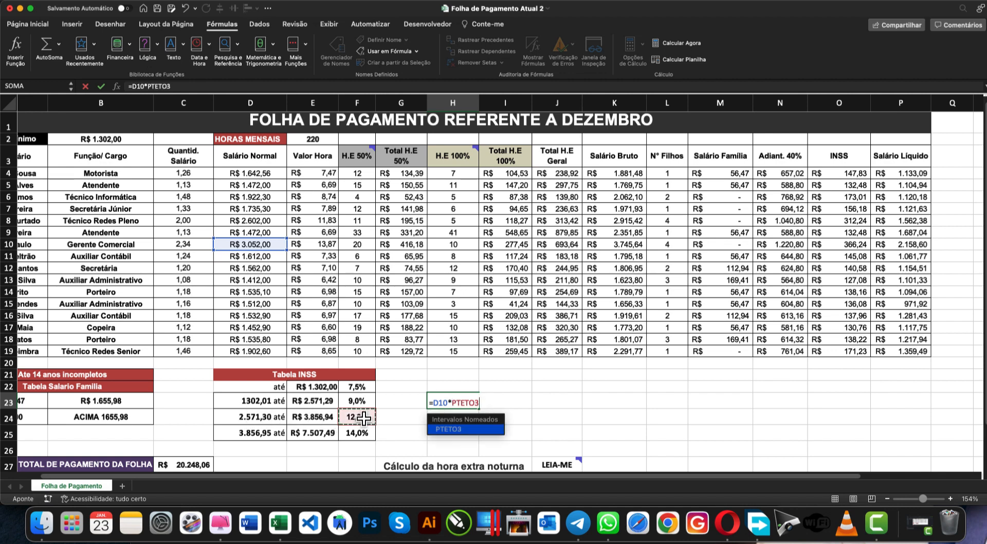
key(Return)
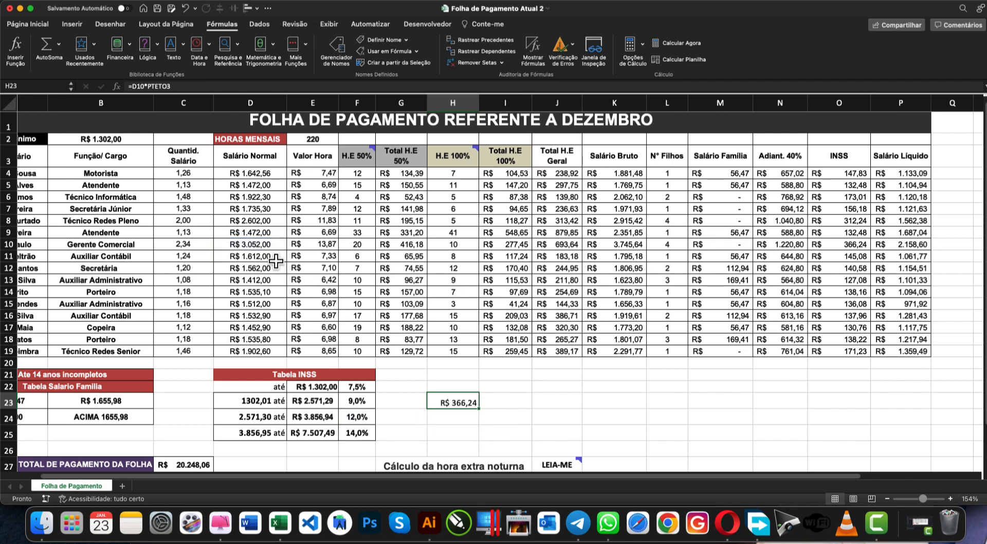
click(10, 245)
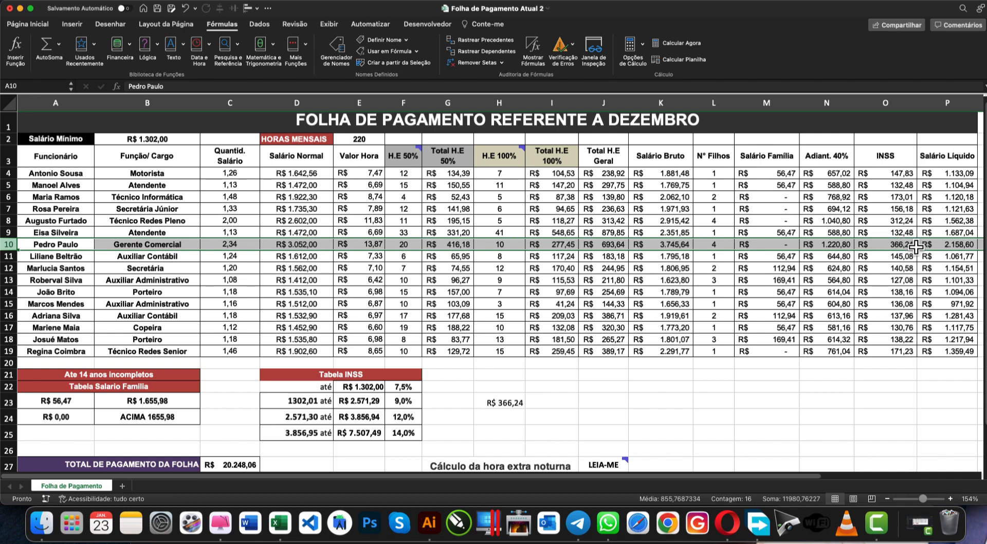
click(516, 401)
key(Delete)
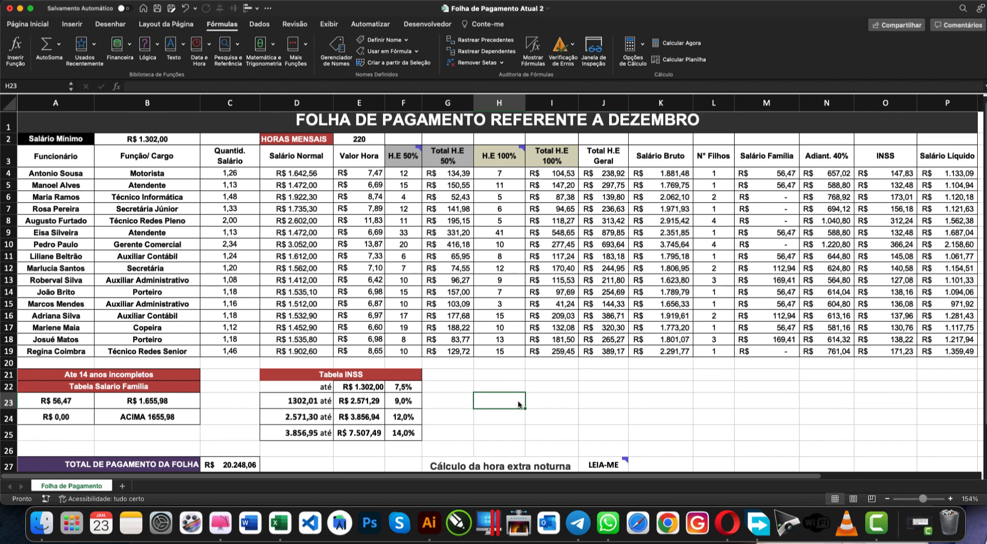
Copy the INSS formula from O4 down through O19 once more.
click(568, 403)
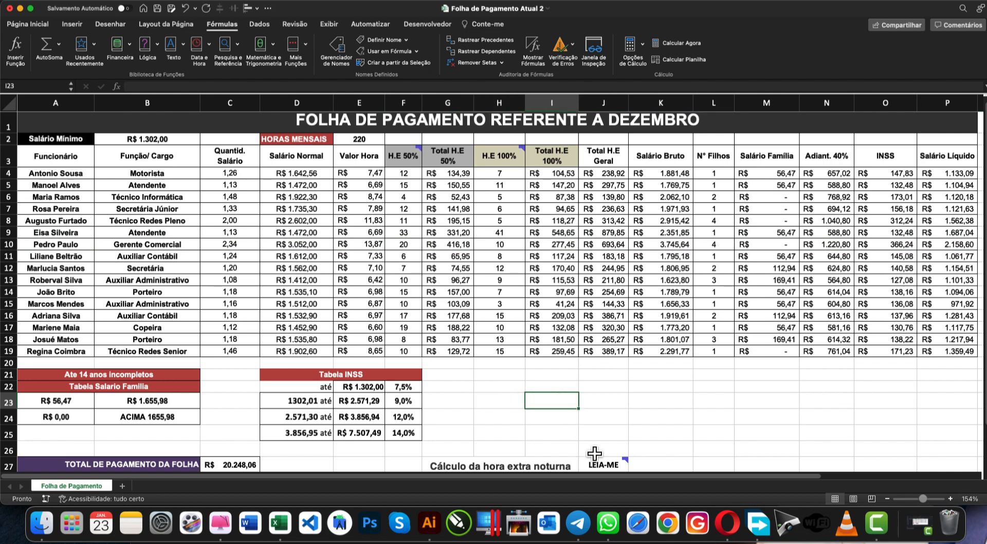
mouse_move(597, 463)
drag(579, 479, 654, 478)
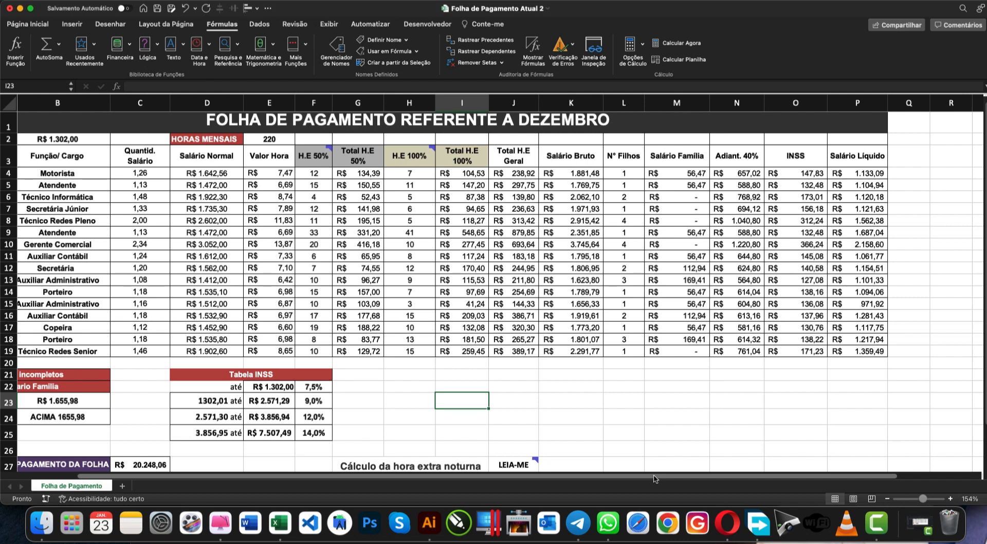
click(786, 175)
double_click(827, 176)
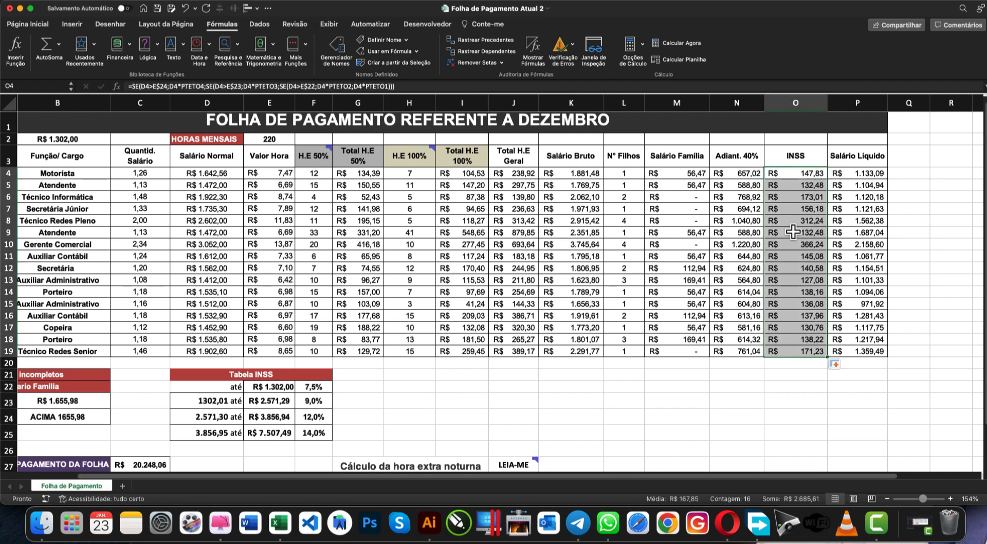
Rebuild the Salário Líquido formula in P4 as =K4+M4-N4-O4 and copy it down through P19.
click(861, 170)
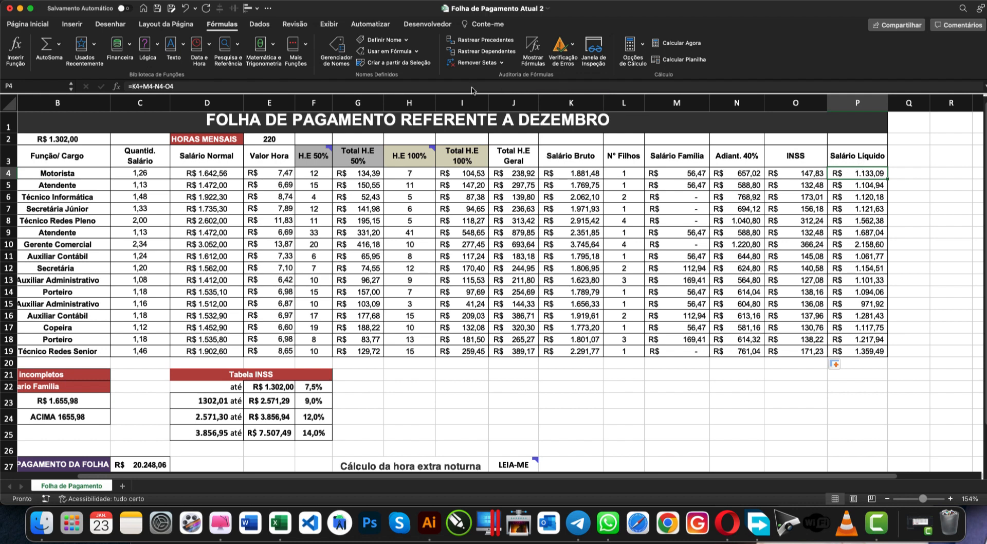
drag(215, 86, 100, 86)
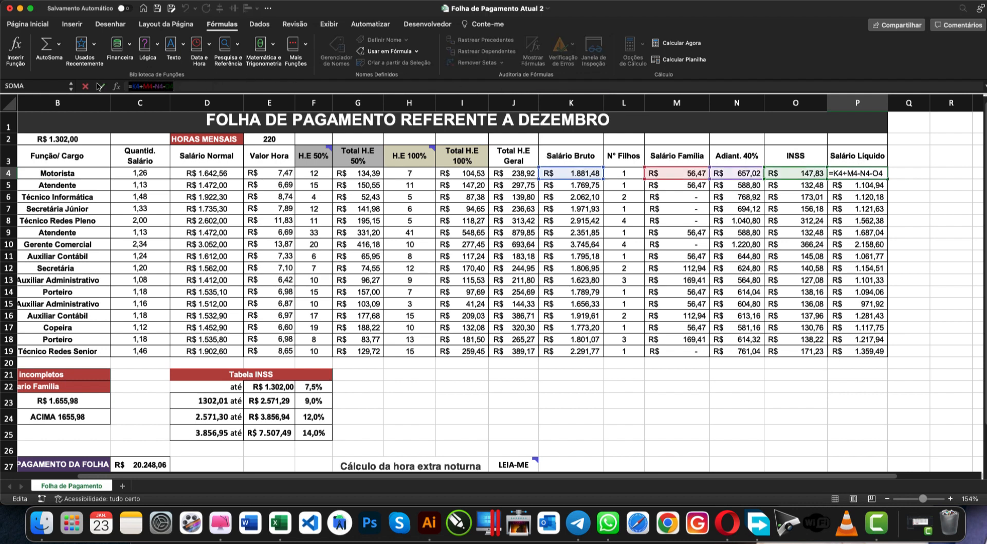
key(BackSpace)
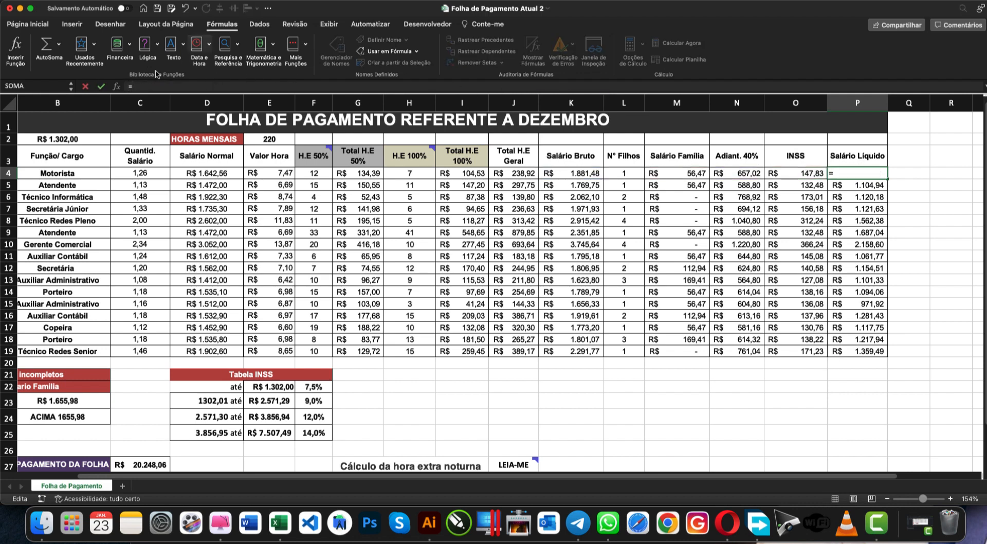
click(560, 175)
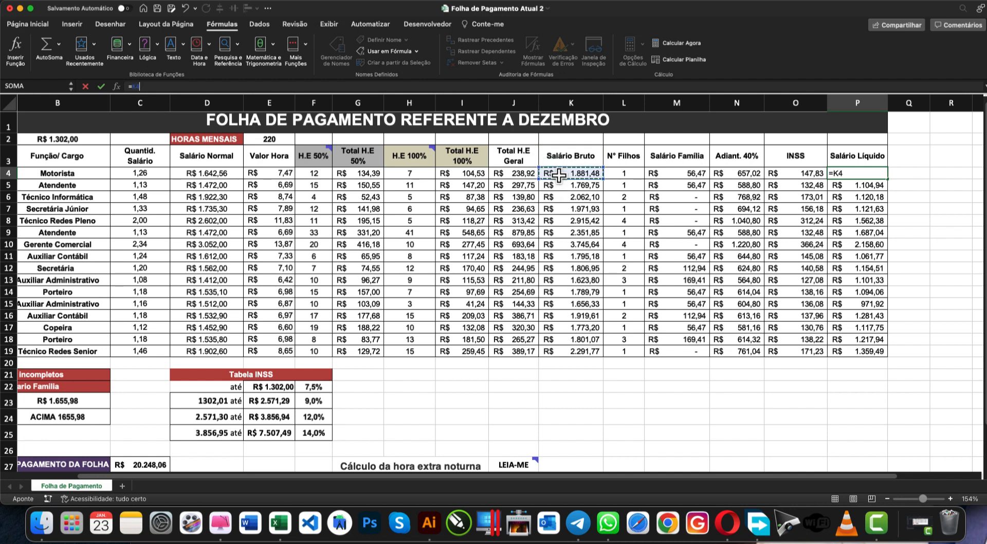
text(+)
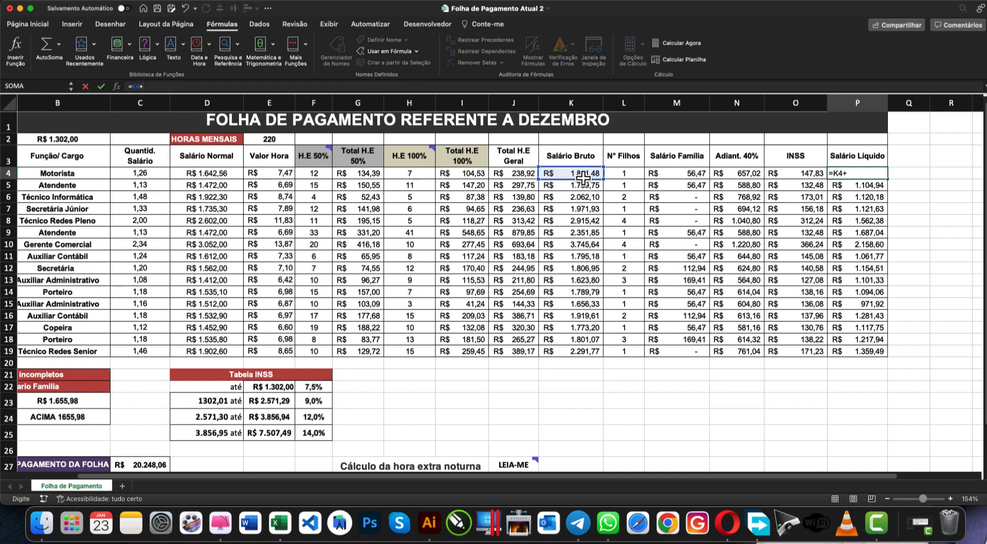
click(663, 176)
text(-)
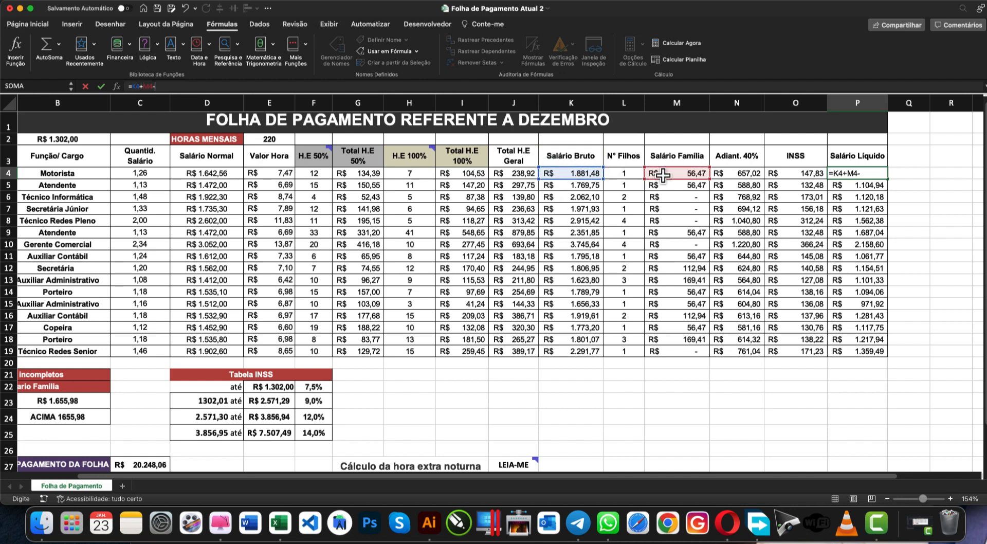
click(753, 174)
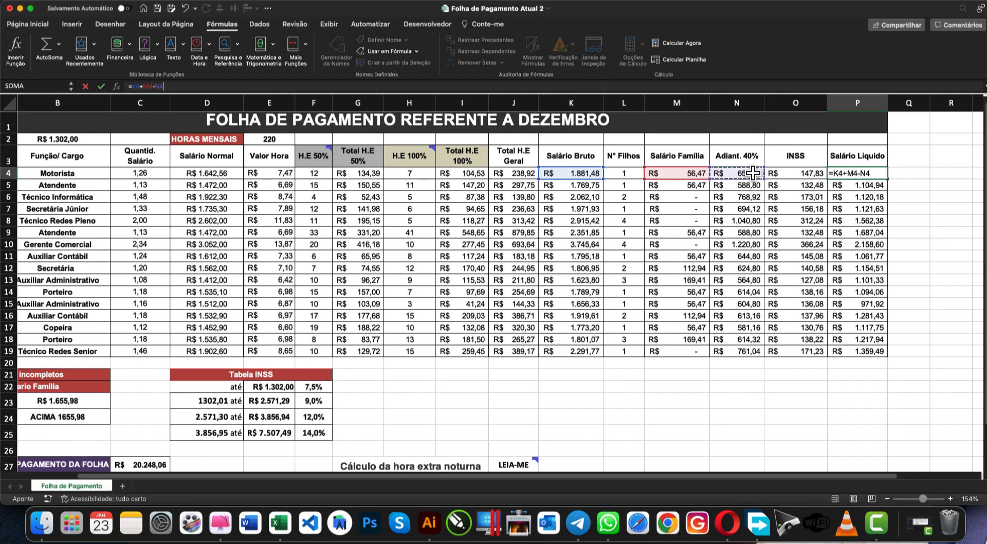
text(-)
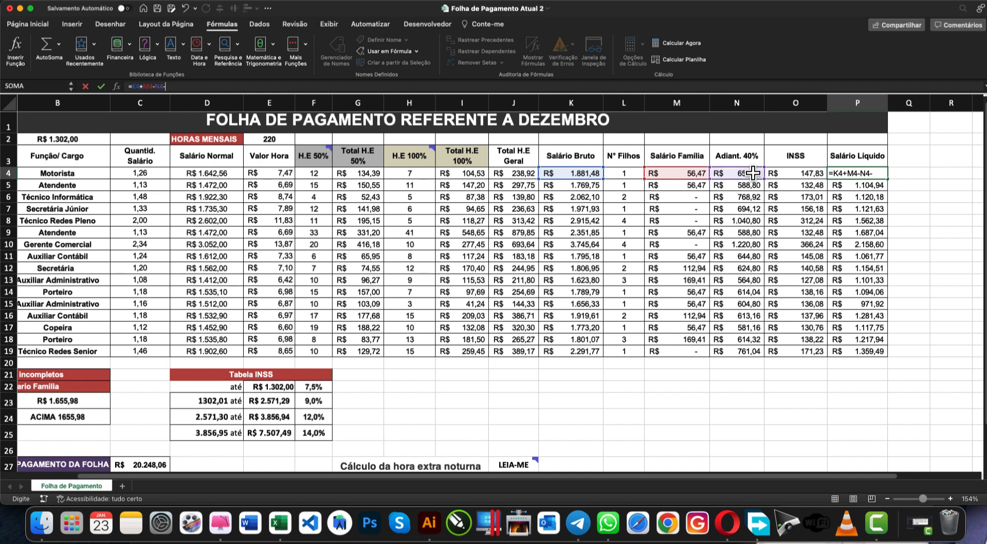
click(785, 173)
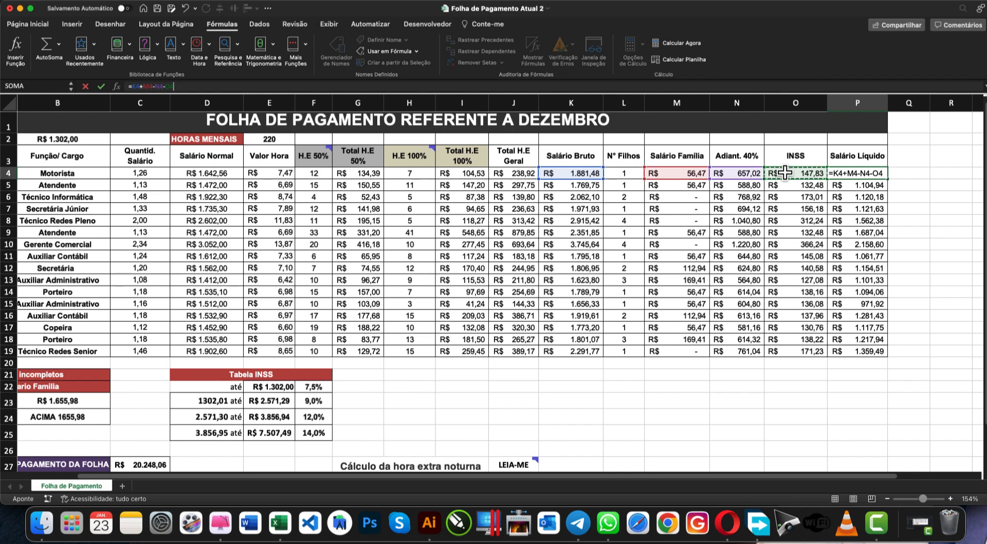
key(Return)
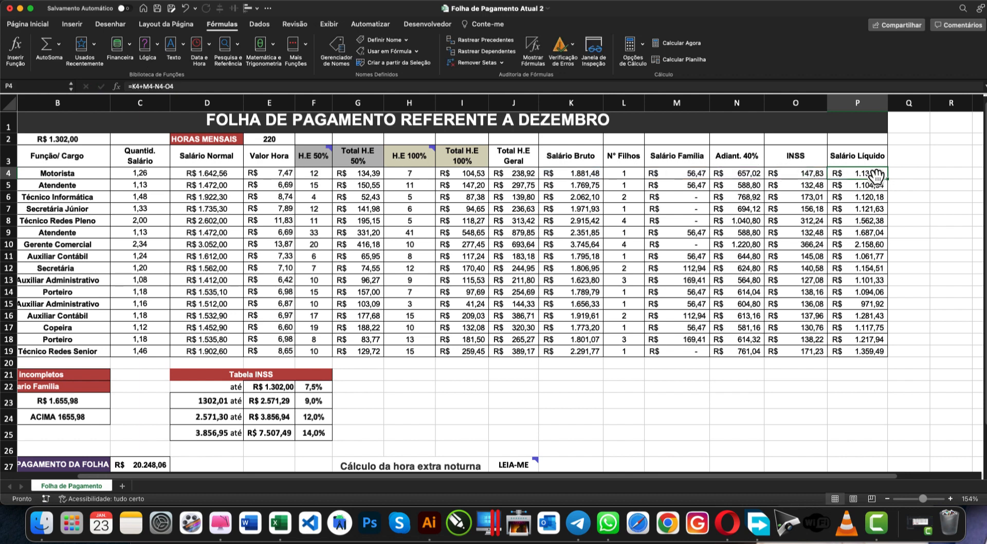
double_click(888, 177)
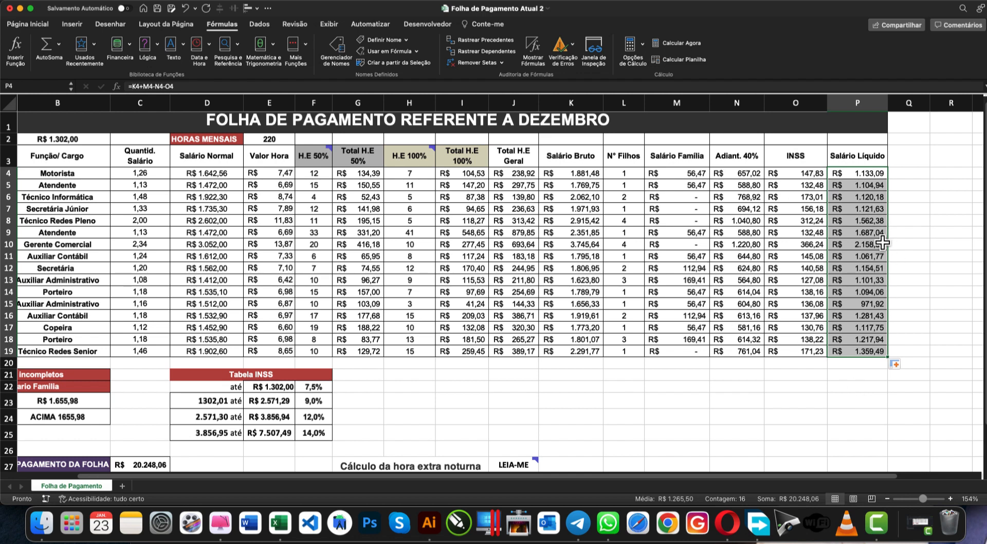
Examine which range the SOMA formula for the total payroll payment in C27 adds up, leaving it as is.
scroll(495, 315, down, 3)
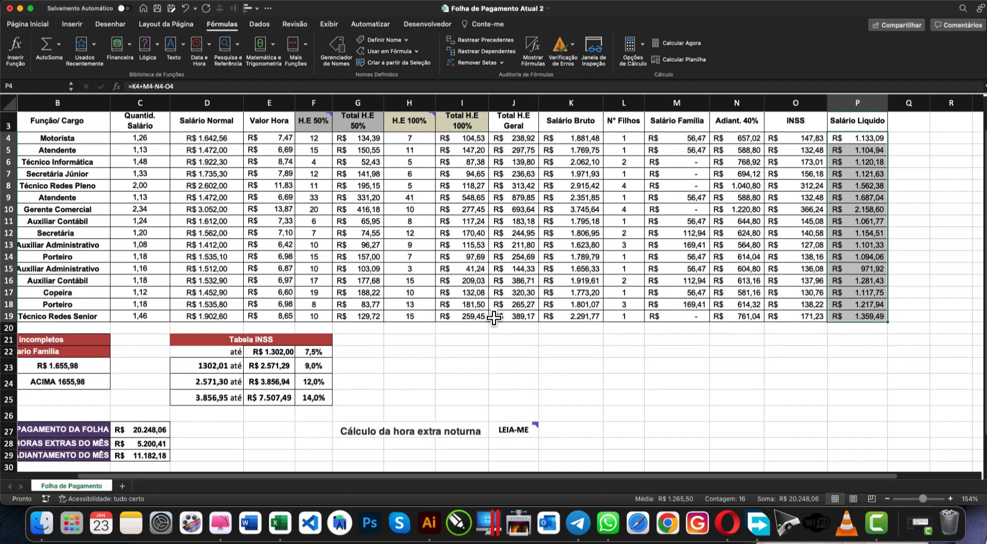
scroll(175, 466, left, 3)
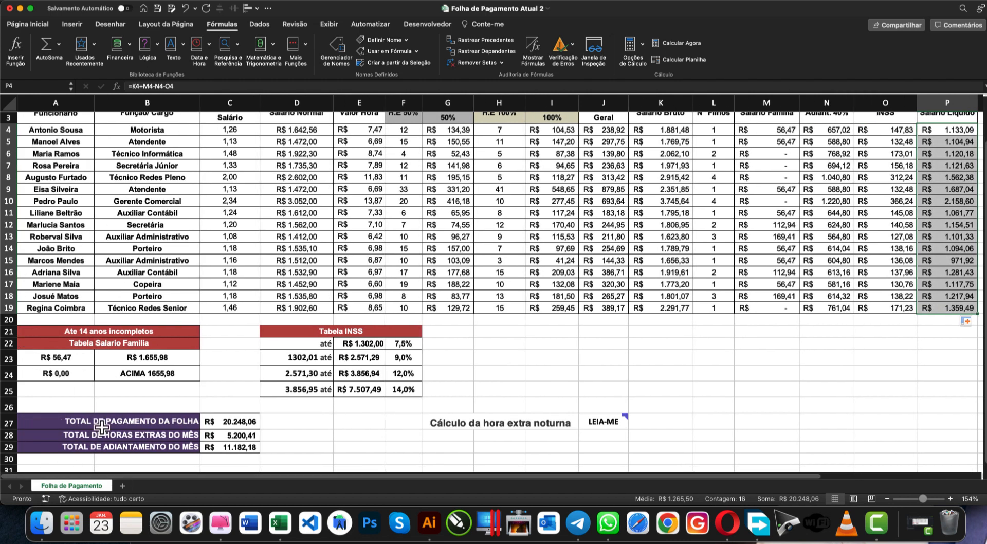
click(226, 421)
double_click(234, 422)
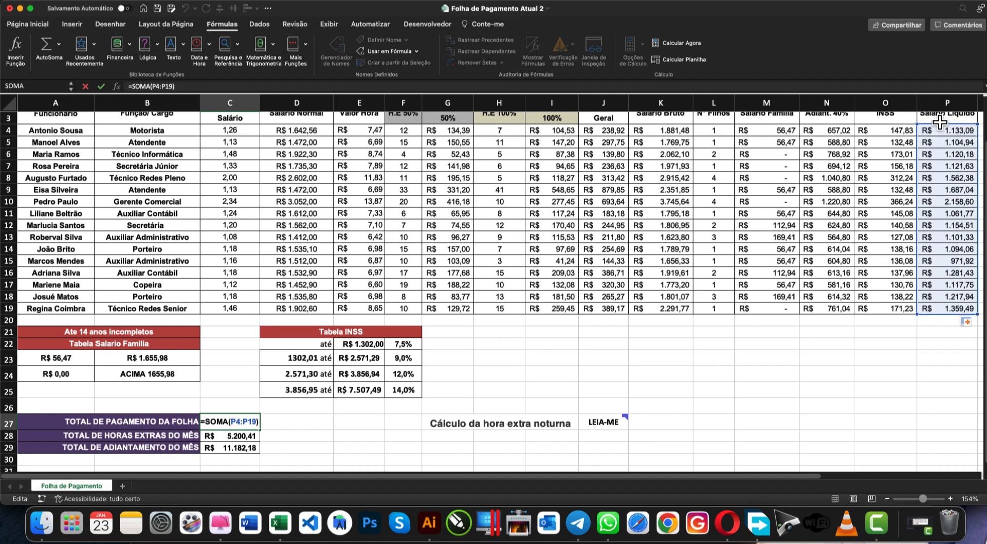
key(Return)
Examine the SOMA formulas for the month's total overtime in C28 and total advances in C29 and their source columns.
double_click(229, 436)
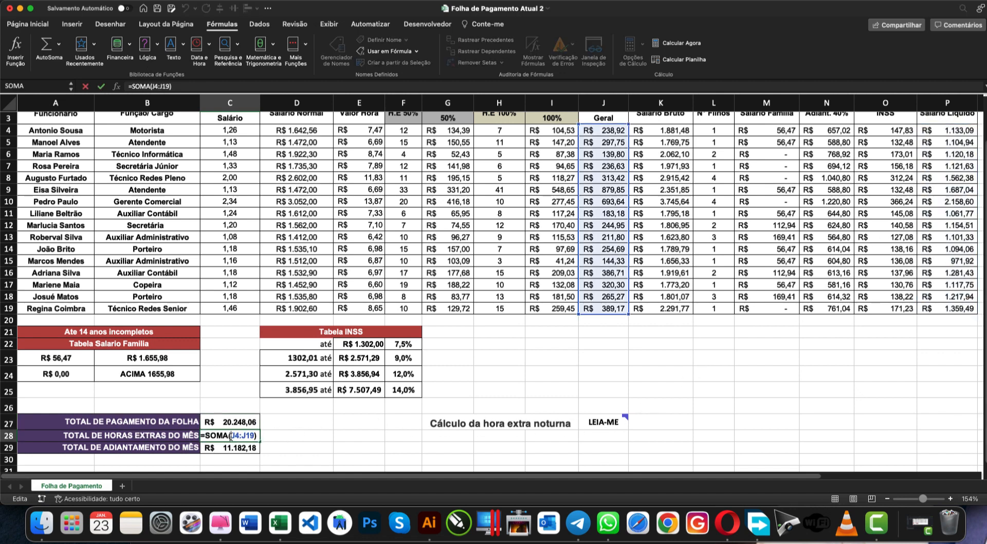
scroll(635, 287, up, 1)
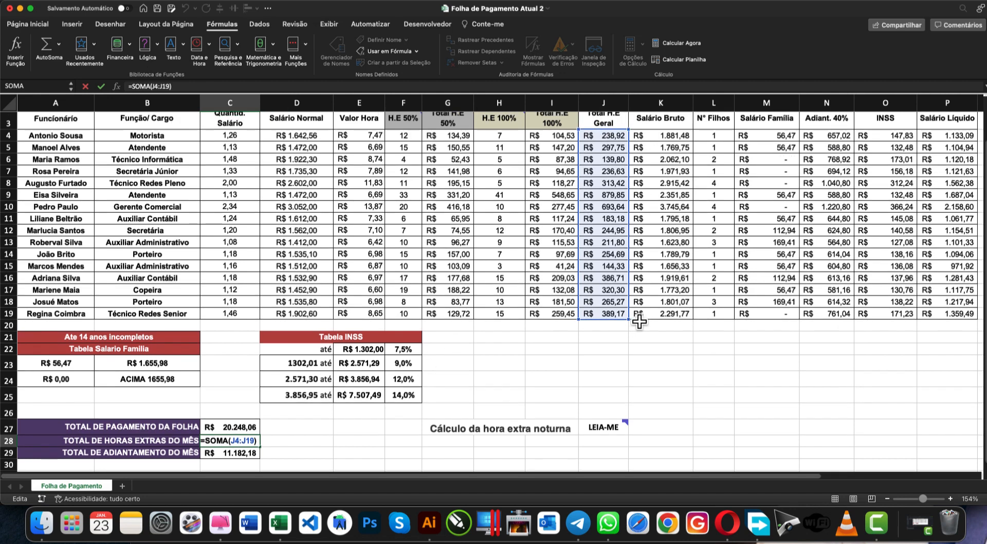
scroll(613, 220, up, 1)
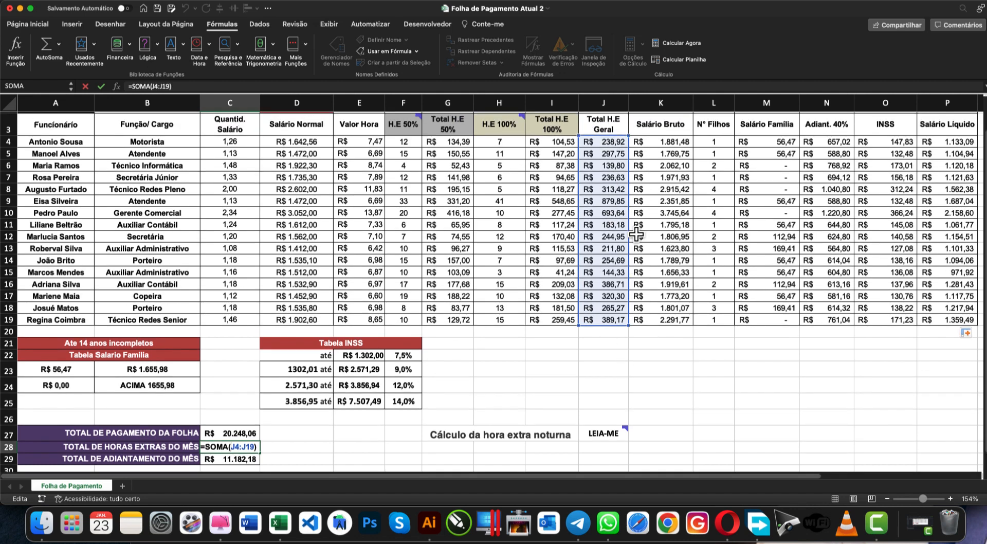
click(247, 459)
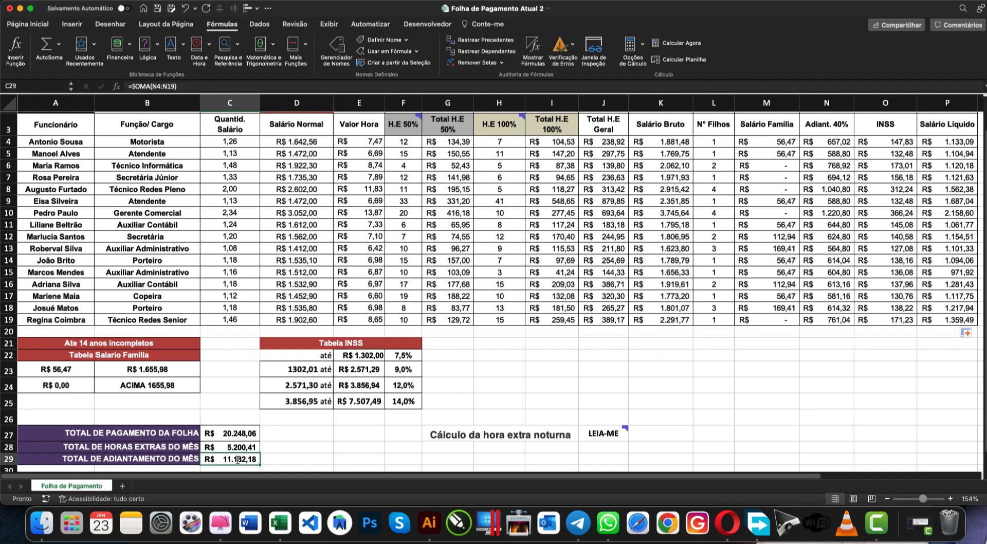
double_click(248, 459)
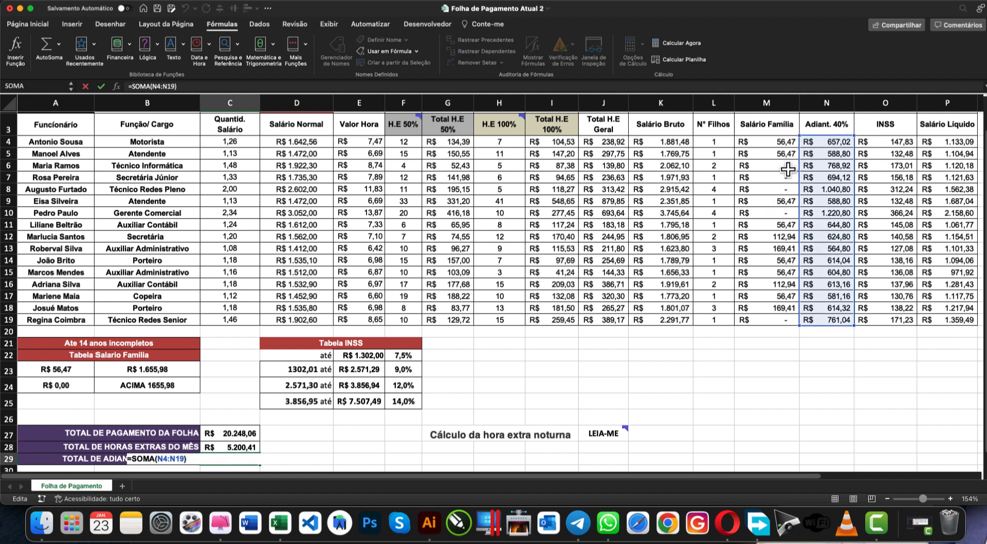
key(Return)
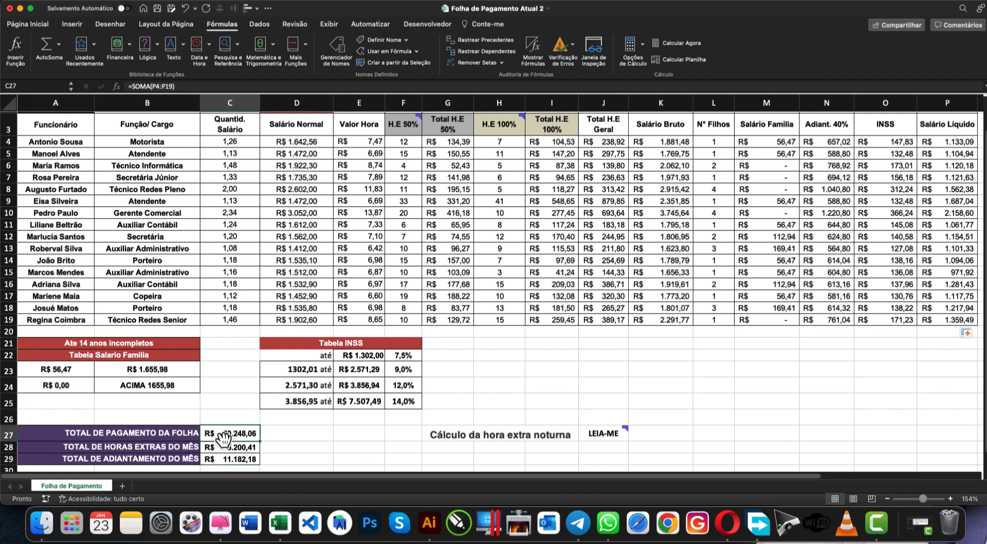
click(220, 449)
click(220, 462)
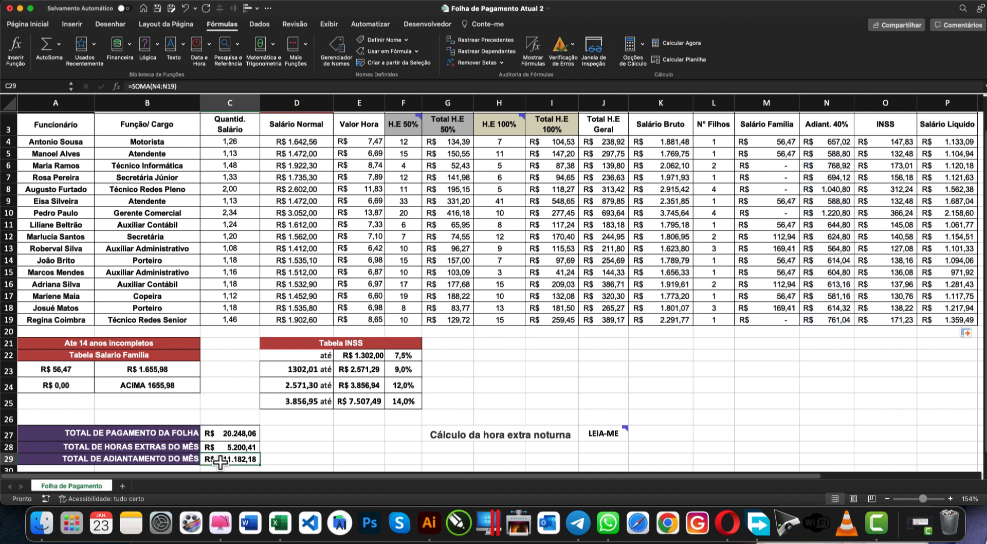
View the cell comments on LEIA-ME and on the H.E 100% and H.E 50% headers.
click(430, 436)
mouse_move(620, 432)
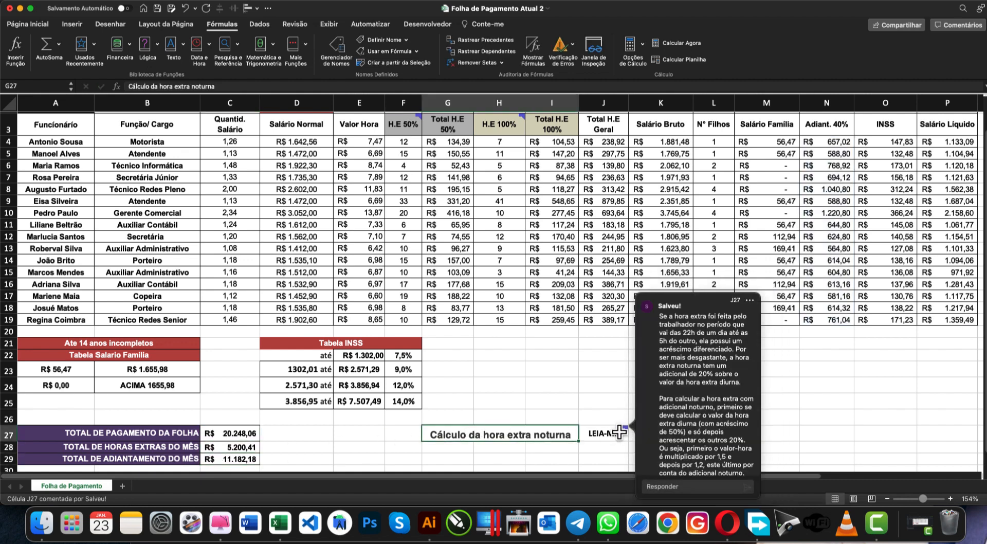
click(491, 124)
mouse_move(491, 124)
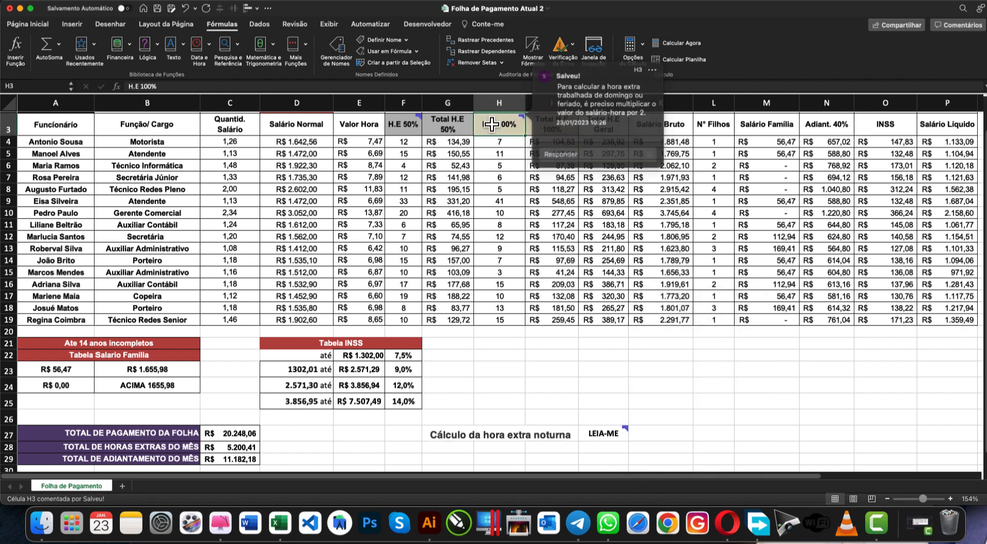
click(416, 122)
mouse_move(417, 121)
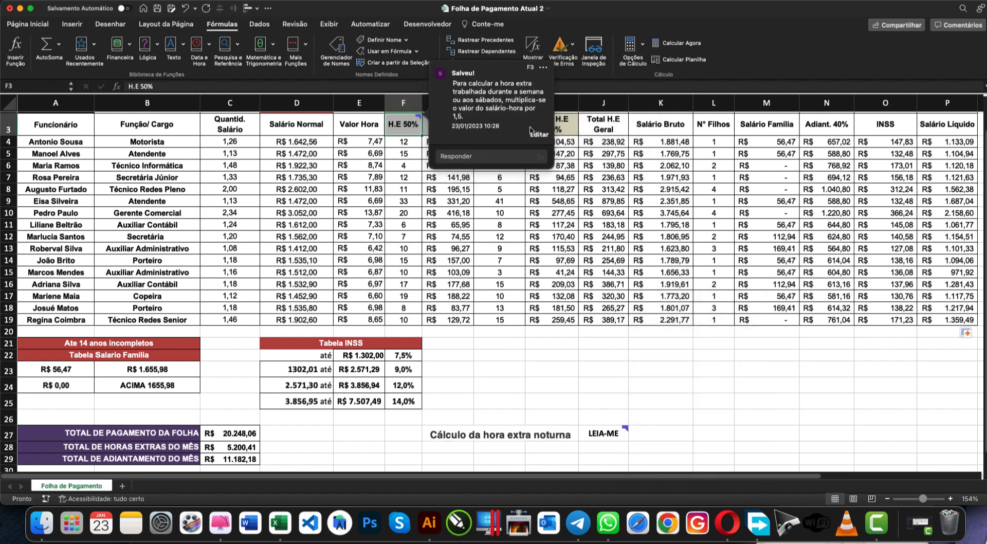
Read the whole LEIA-ME comment in J27 on calculating night overtime, then close it and return to the payroll table.
click(620, 433)
mouse_move(621, 433)
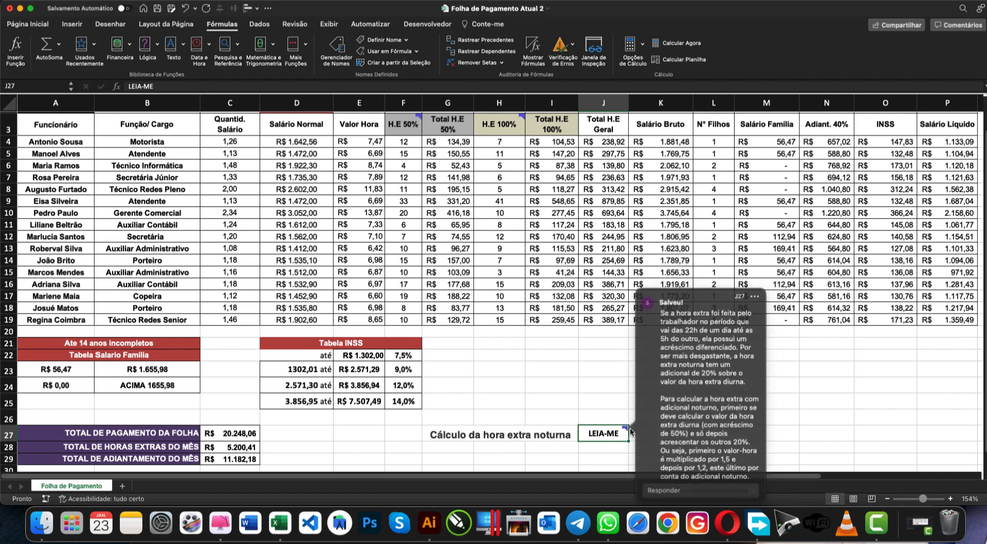
scroll(682, 425, down, 2)
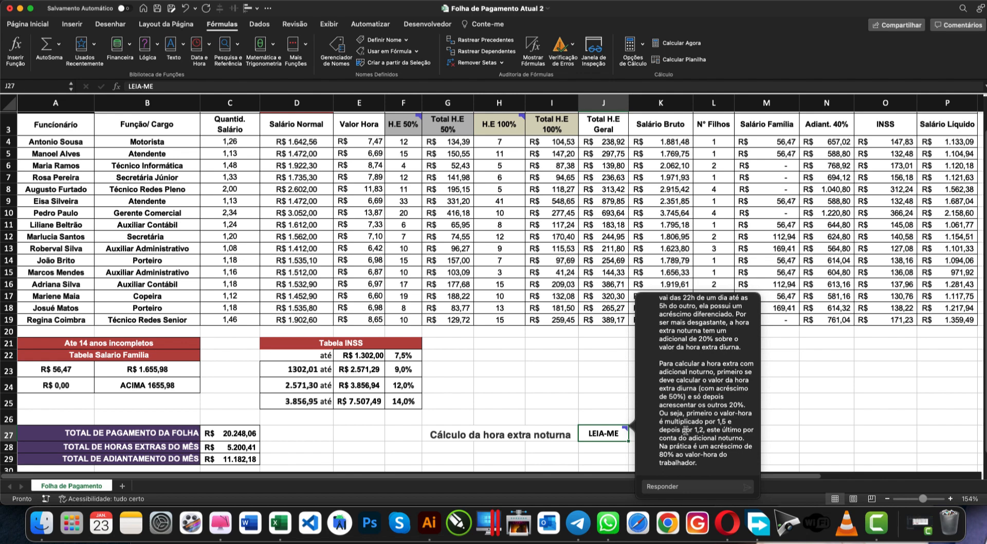
drag(729, 411, 681, 367)
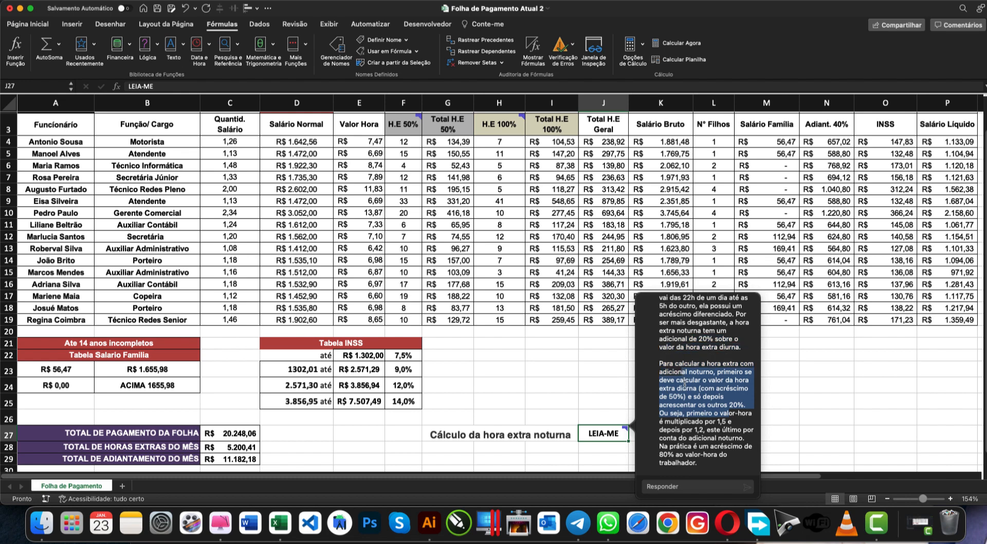
click(708, 434)
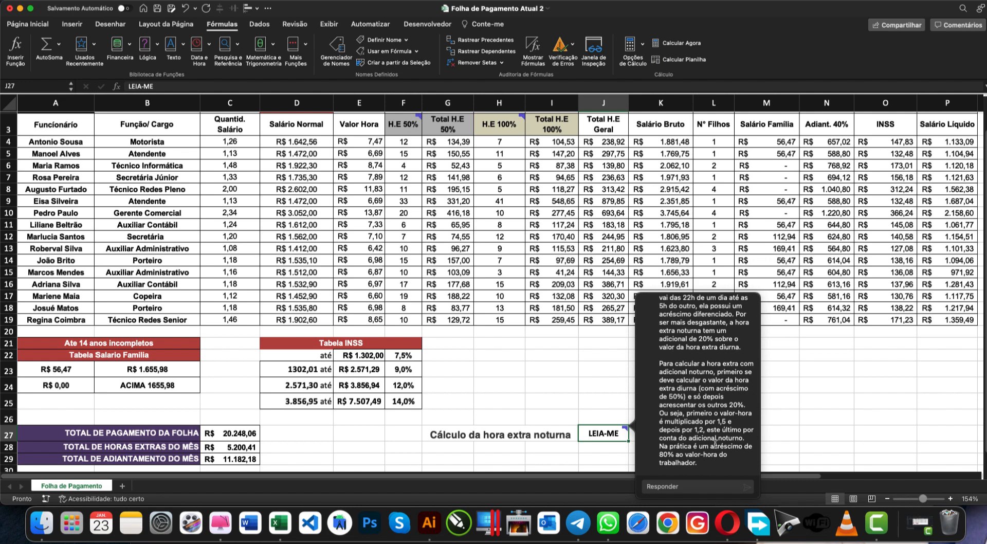
click(790, 400)
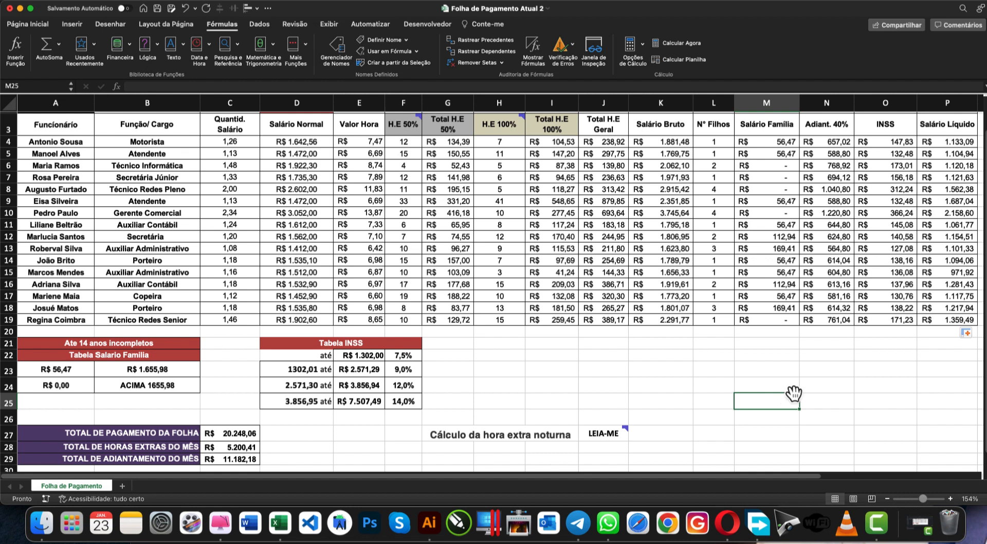
scroll(794, 393, up, 2)
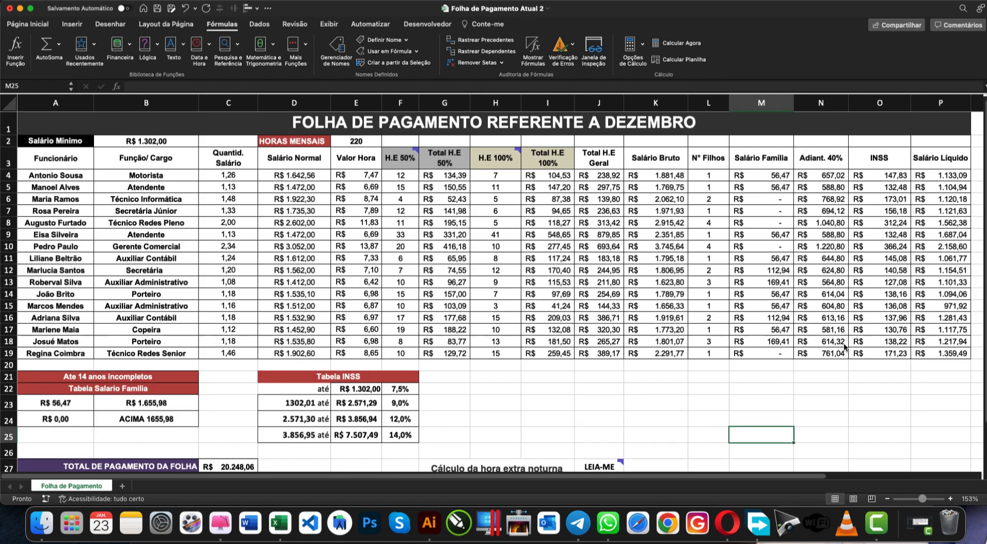